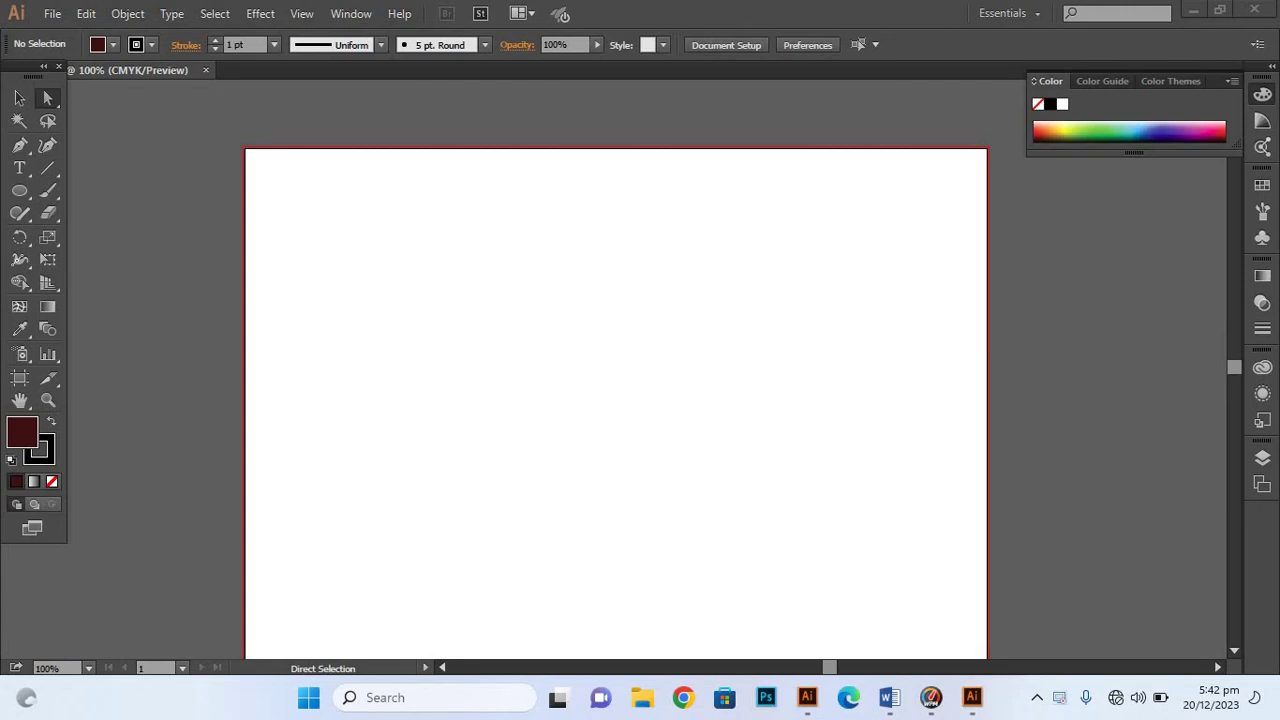
Set fill to None and draw an unfilled circle with the Ellipse Tool, undoing an accidental stretch.
{"action": "left_click", "coordinate": [53, 481]}
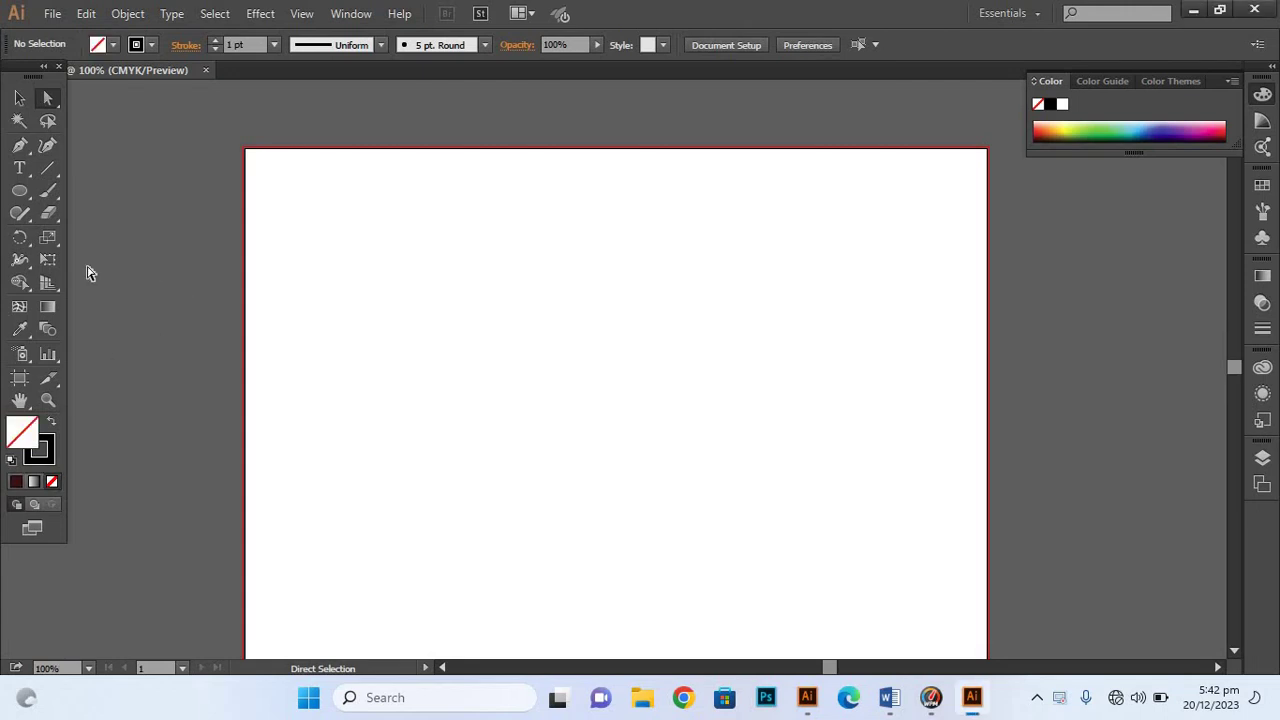
{"action": "left_click", "coordinate": [19, 191]}
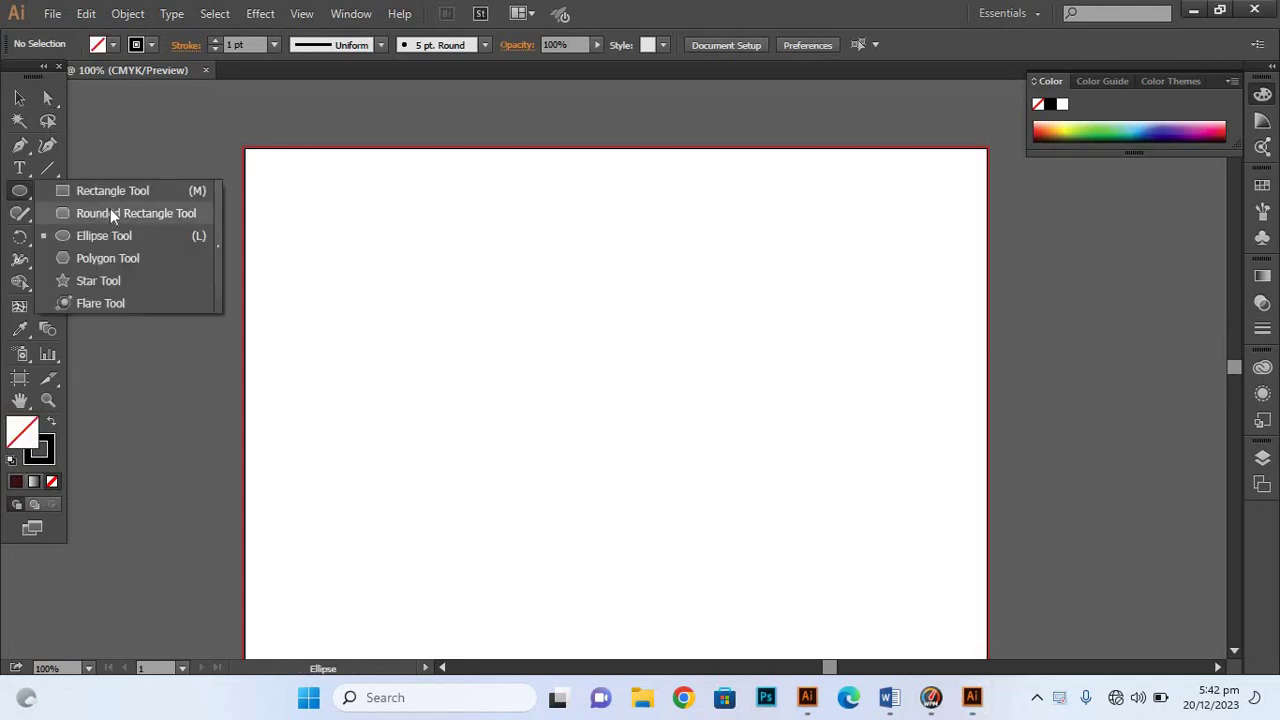
{"action": "left_click", "coordinate": [101, 237]}
{"action": "left_click_drag", "start_coordinate": [384, 286], "coordinate": [673, 568]}
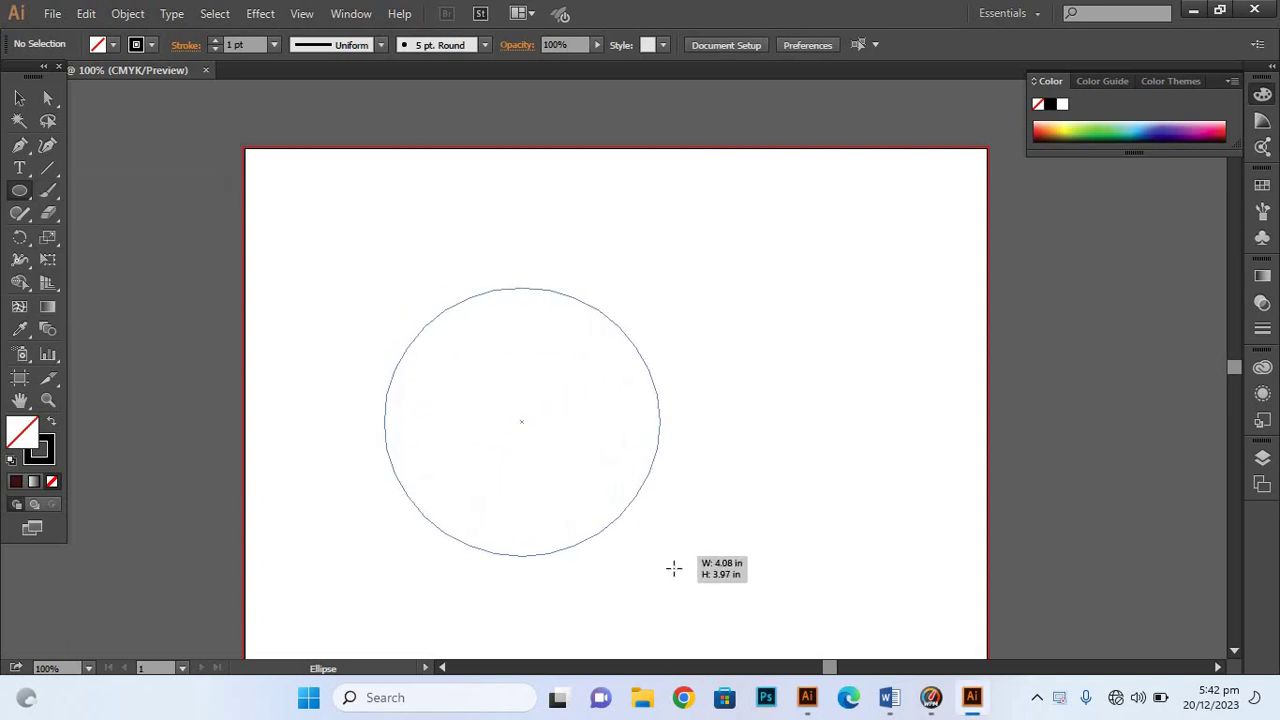
{"action": "left_click_drag", "start_coordinate": [673, 568], "coordinate": [704, 588]}
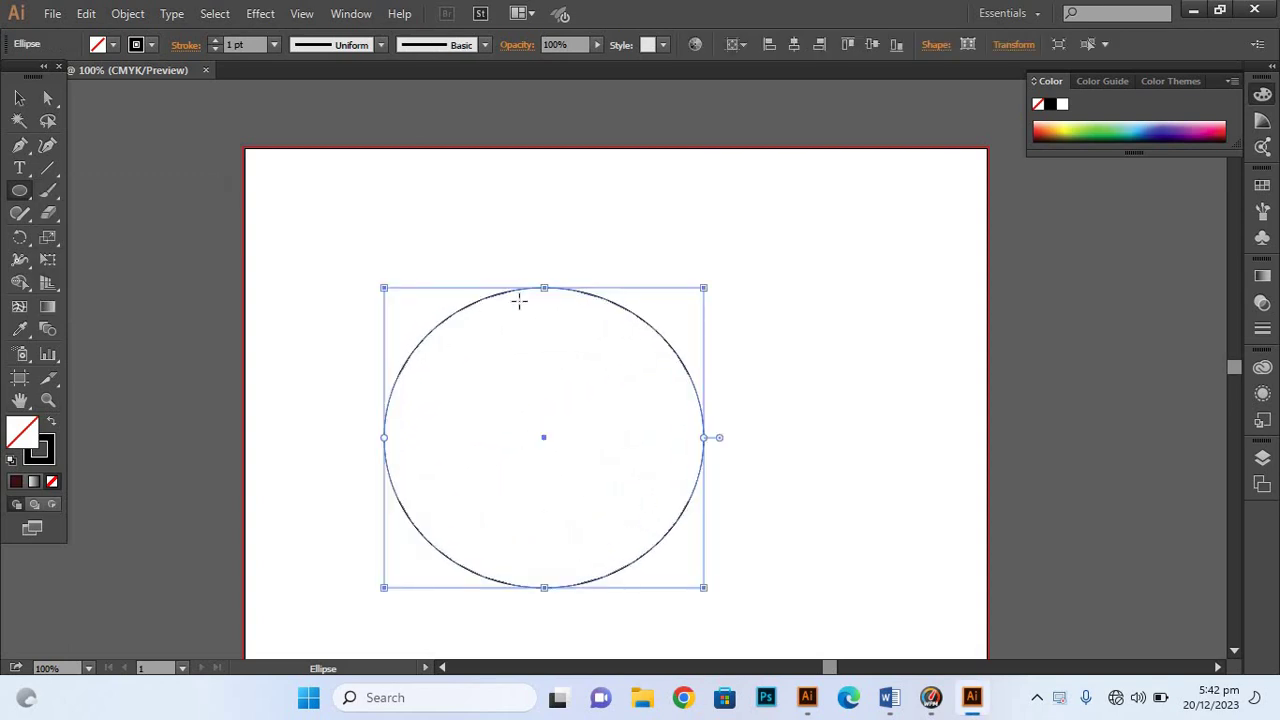
{"action": "left_click_drag", "start_coordinate": [543, 290], "coordinate": [544, 260]}
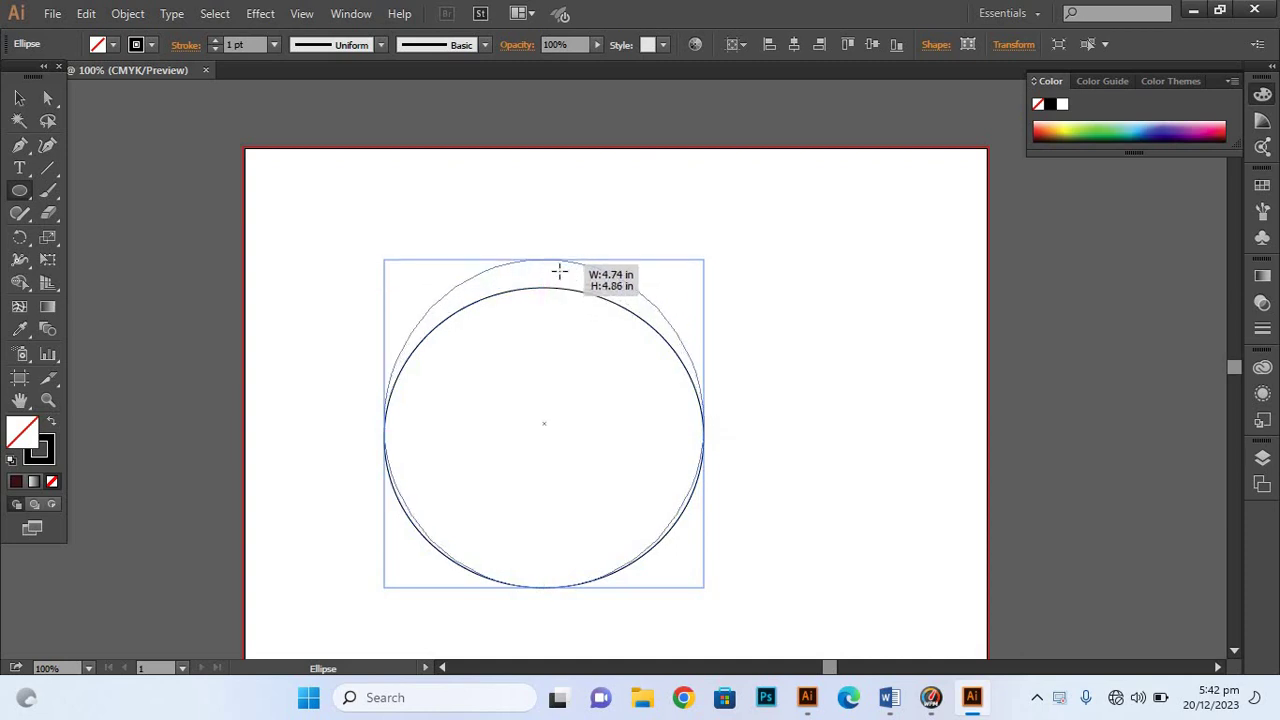
{"action": "key", "text": "ctrl+z"}
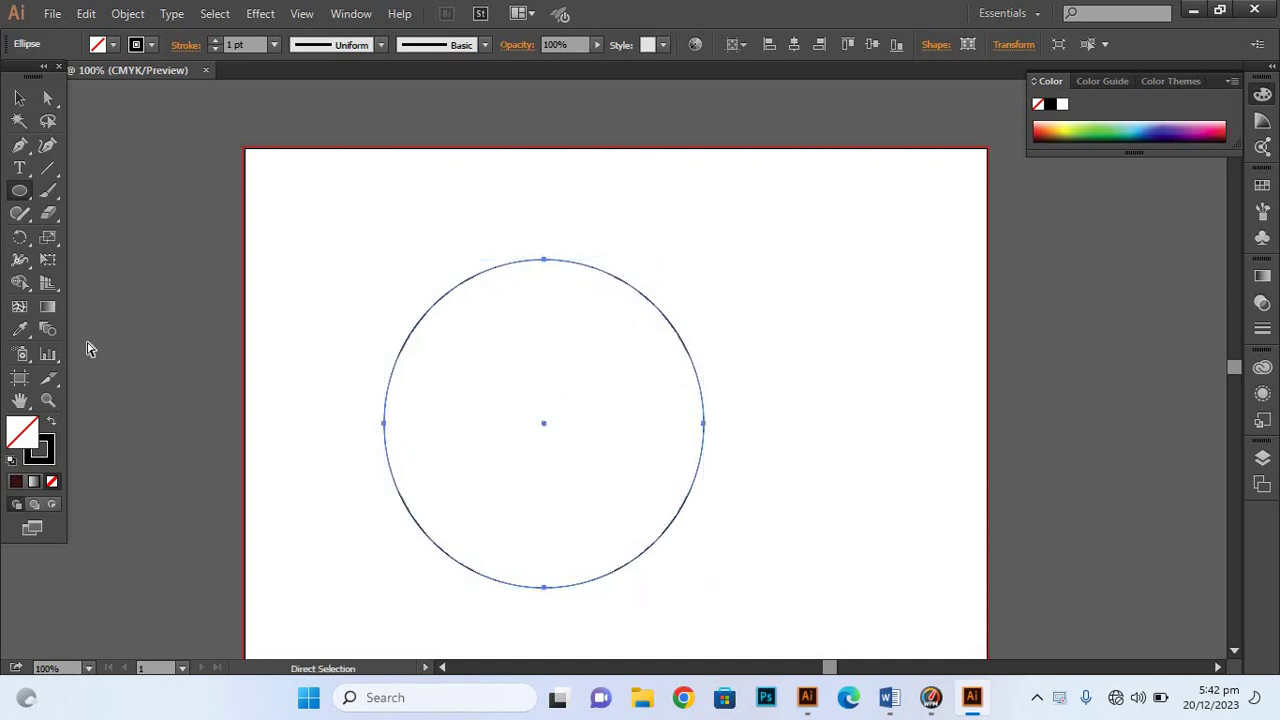
{"action": "left_click", "coordinate": [18, 99]}
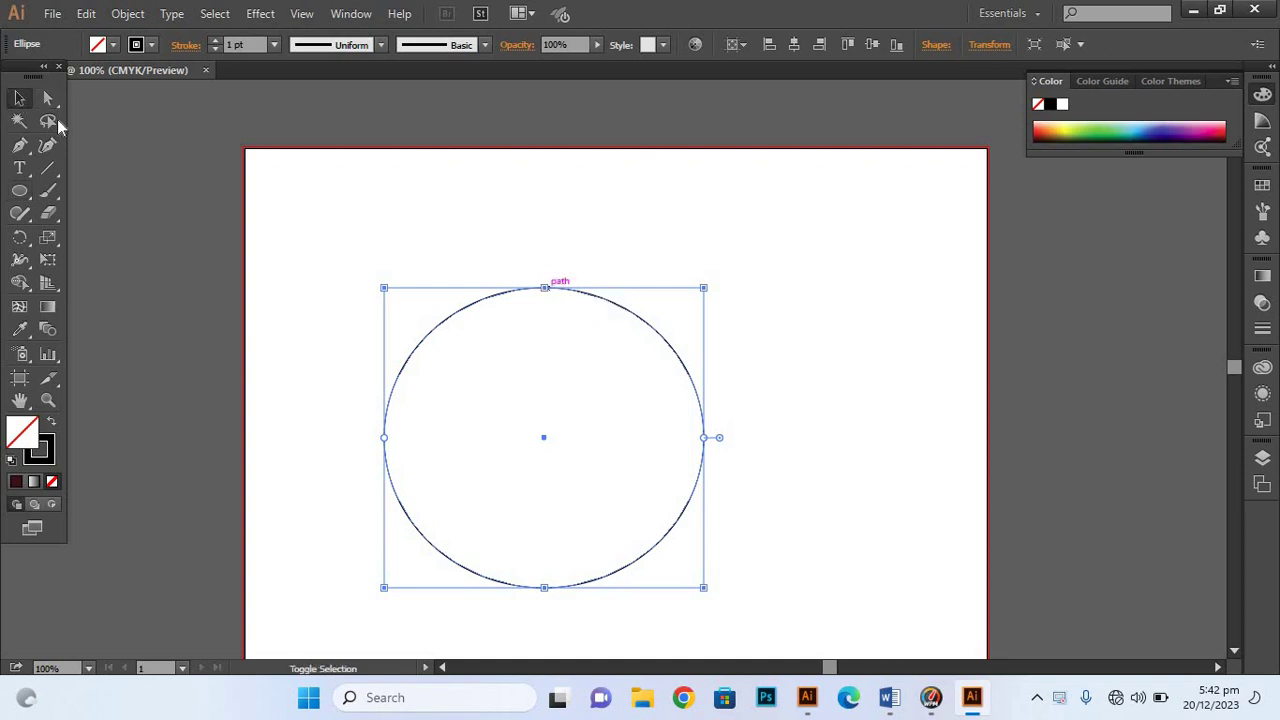
Shrink the circle and move it up and right toward the artboard's centre.
{"action": "left_click_drag", "start_coordinate": [828, 285], "coordinate": [329, 494]}
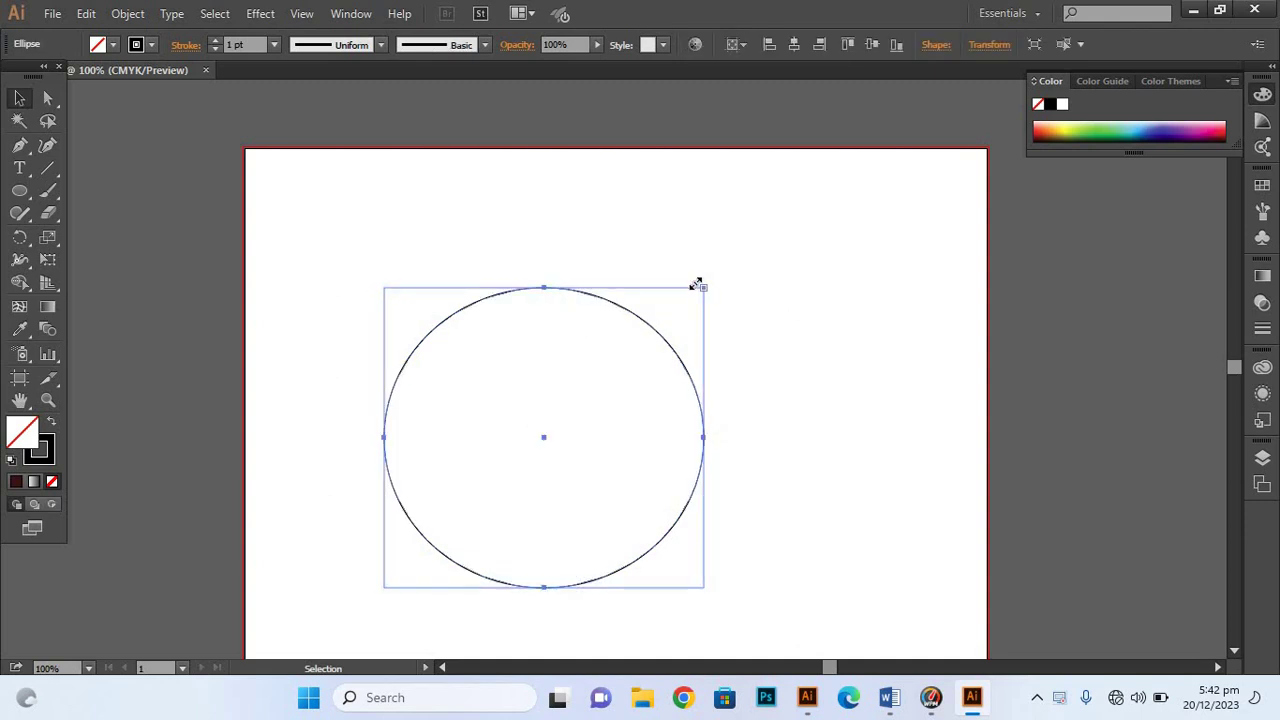
{"action": "left_click_drag", "start_coordinate": [697, 285], "coordinate": [691, 280]}
{"action": "left_click", "coordinate": [773, 306]}
{"action": "left_click_drag", "start_coordinate": [603, 302], "coordinate": [680, 267]}
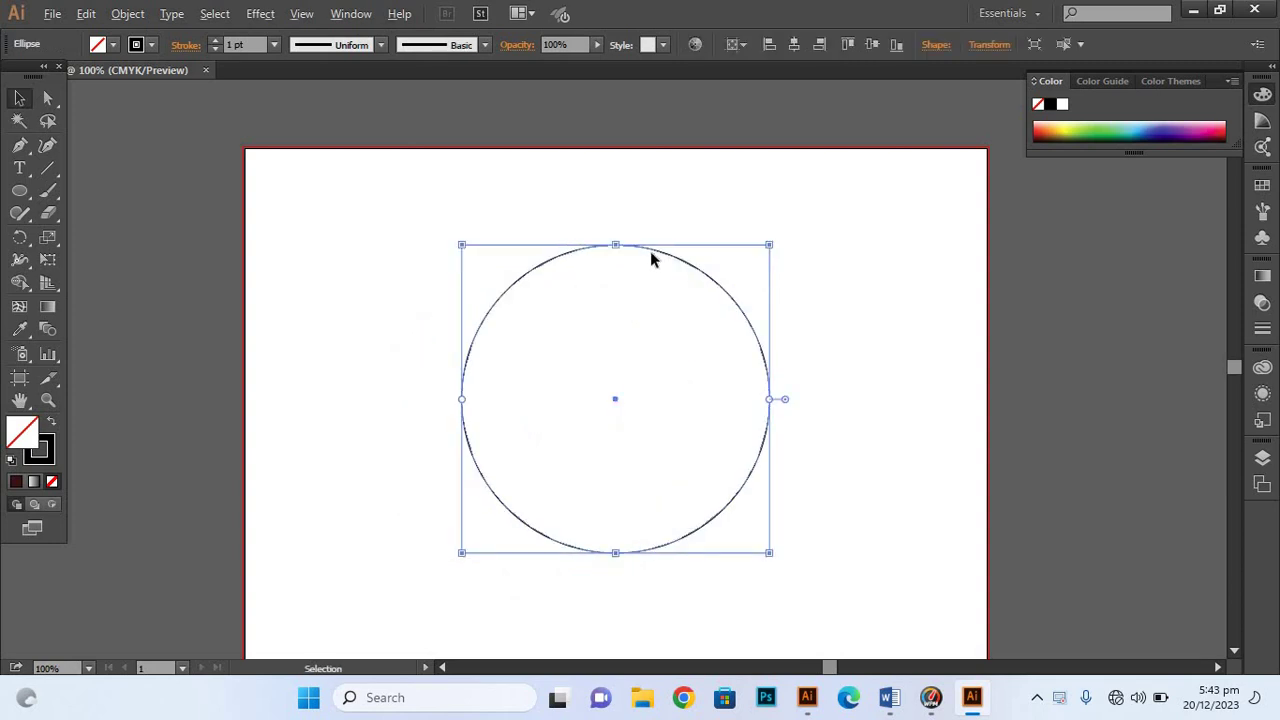
Alt-drag a copy, shrink it slightly and nudge it inside the first circle.
{"action": "left_click_drag", "start_coordinate": [655, 257], "coordinate": [739, 300]}
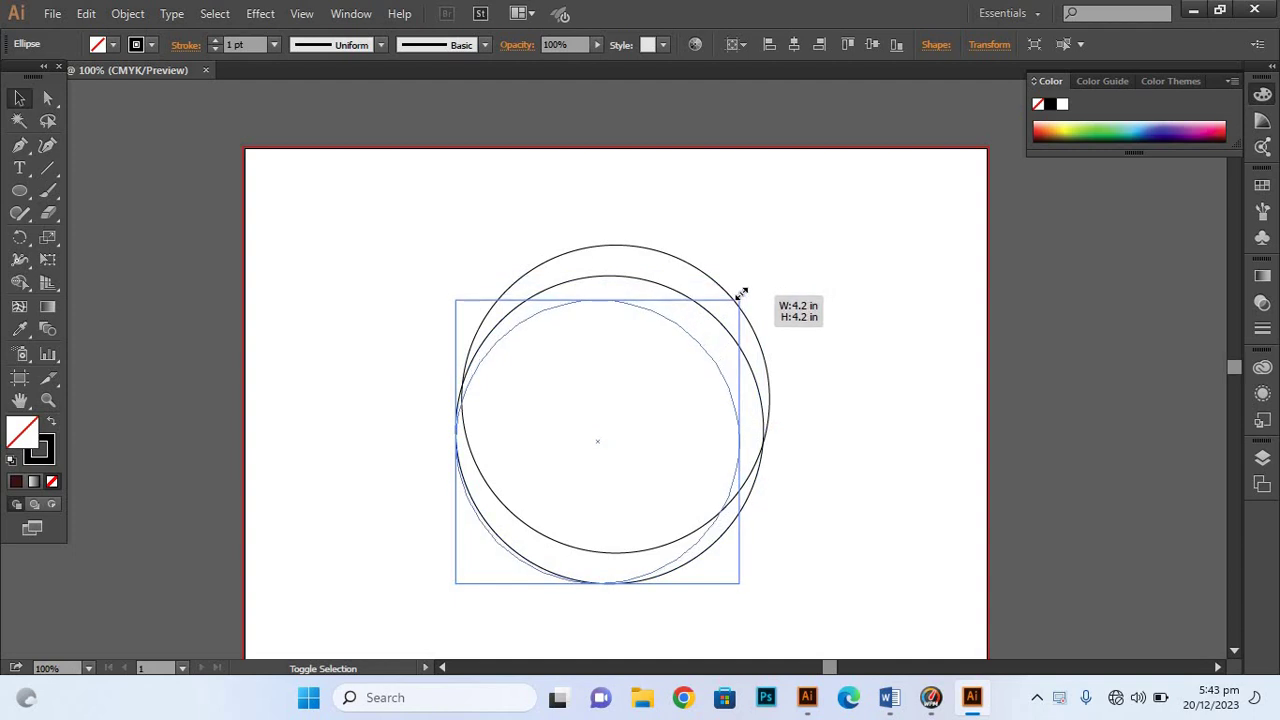
{"action": "left_click_drag", "start_coordinate": [662, 318], "coordinate": [677, 284]}
{"action": "key", "text": "Up"}
{"action": "key", "text": "Up"}
{"action": "key", "text": "Up"}
{"action": "key", "text": "Up"}
{"action": "key", "text": "Left"}
{"action": "key", "text": "Left"}
{"action": "key", "text": "Left"}
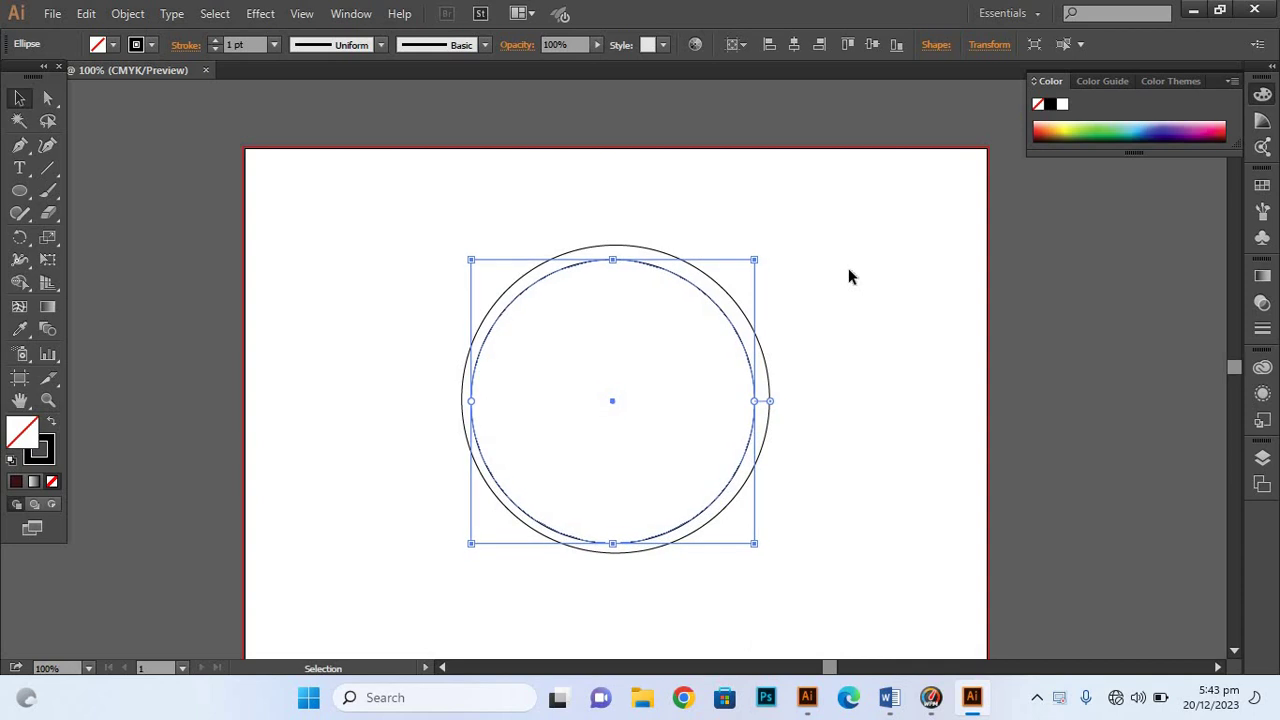
{"action": "left_click_drag", "start_coordinate": [753, 260], "coordinate": [746, 267]}
{"action": "key", "text": "Right"}
{"action": "key", "text": "Right"}
{"action": "key", "text": "Up"}
{"action": "key", "text": "Up"}
{"action": "key", "text": "Up"}
{"action": "key", "text": "Up"}
{"action": "key", "text": "Up"}
{"action": "key", "text": "Right"}
{"action": "key", "text": "Right"}
{"action": "key", "text": "Right"}
{"action": "key", "text": "Right"}
{"action": "key", "text": "Right"}
{"action": "key", "text": "Right"}
{"action": "key", "text": "Right"}
{"action": "key", "text": "Left"}
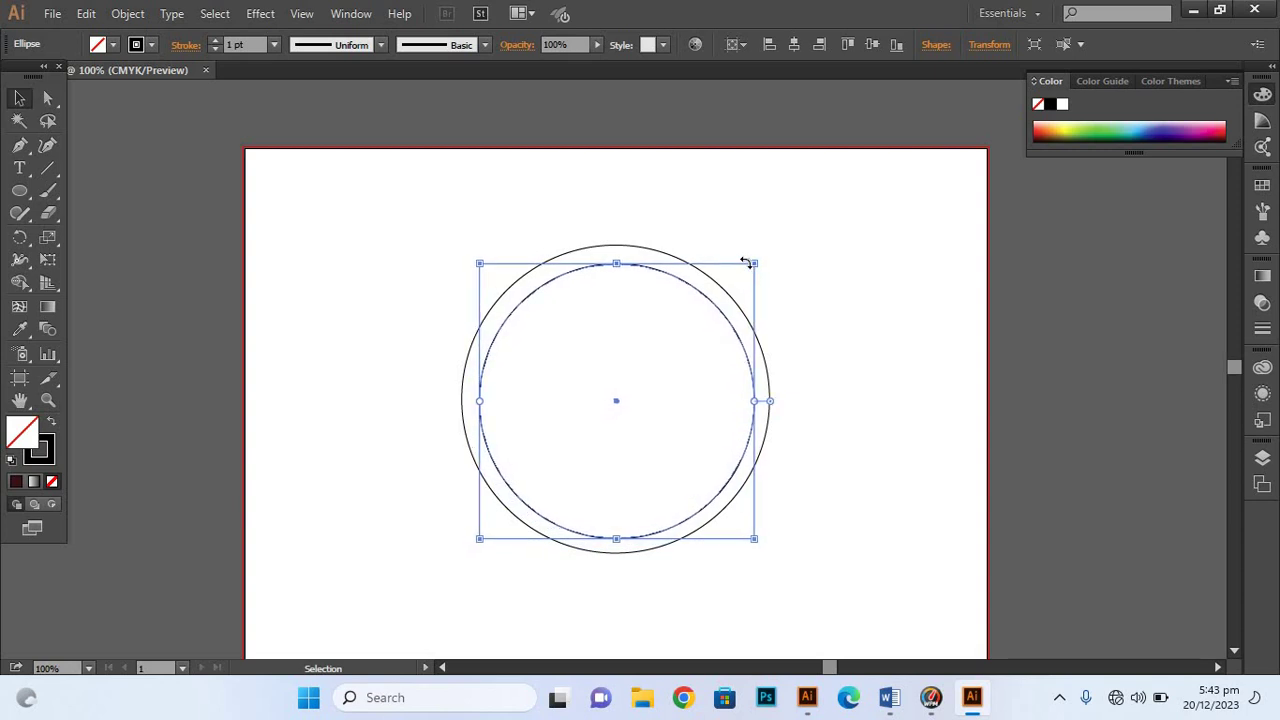
Nudge the inner circle until the two are concentric, then select both circles.
{"action": "left_click", "coordinate": [877, 268]}
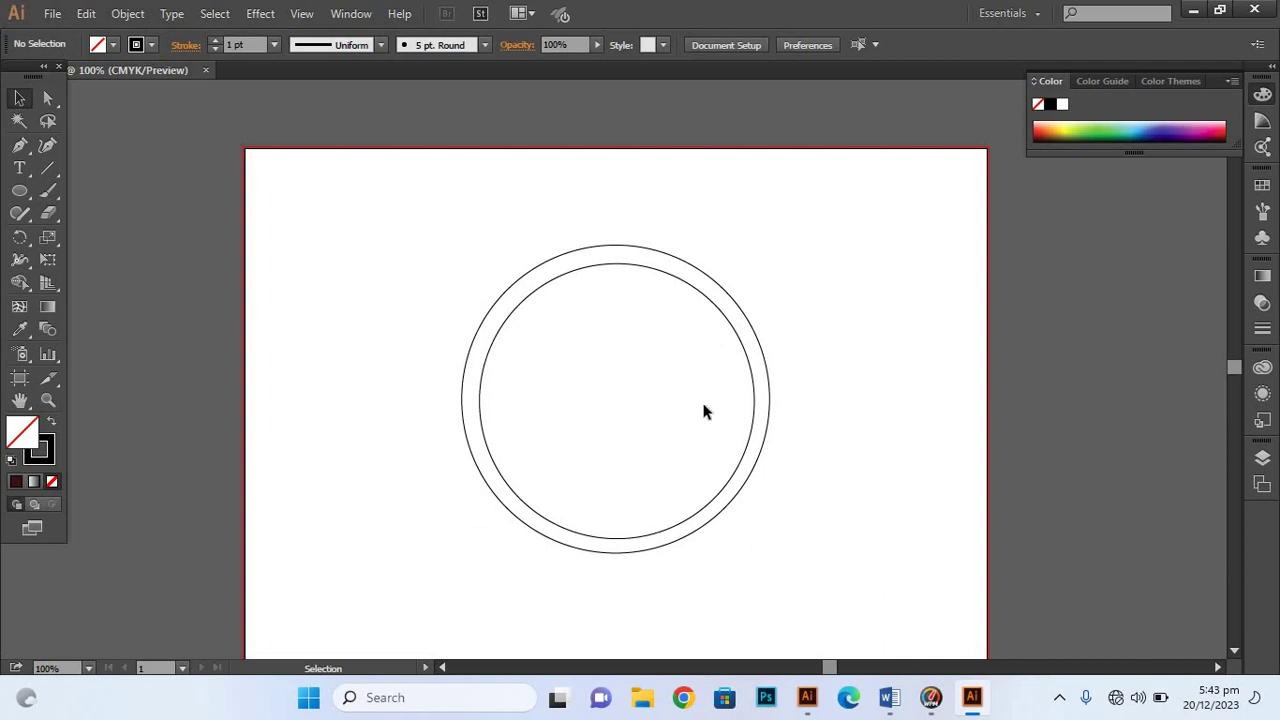
{"action": "left_click", "coordinate": [481, 343]}
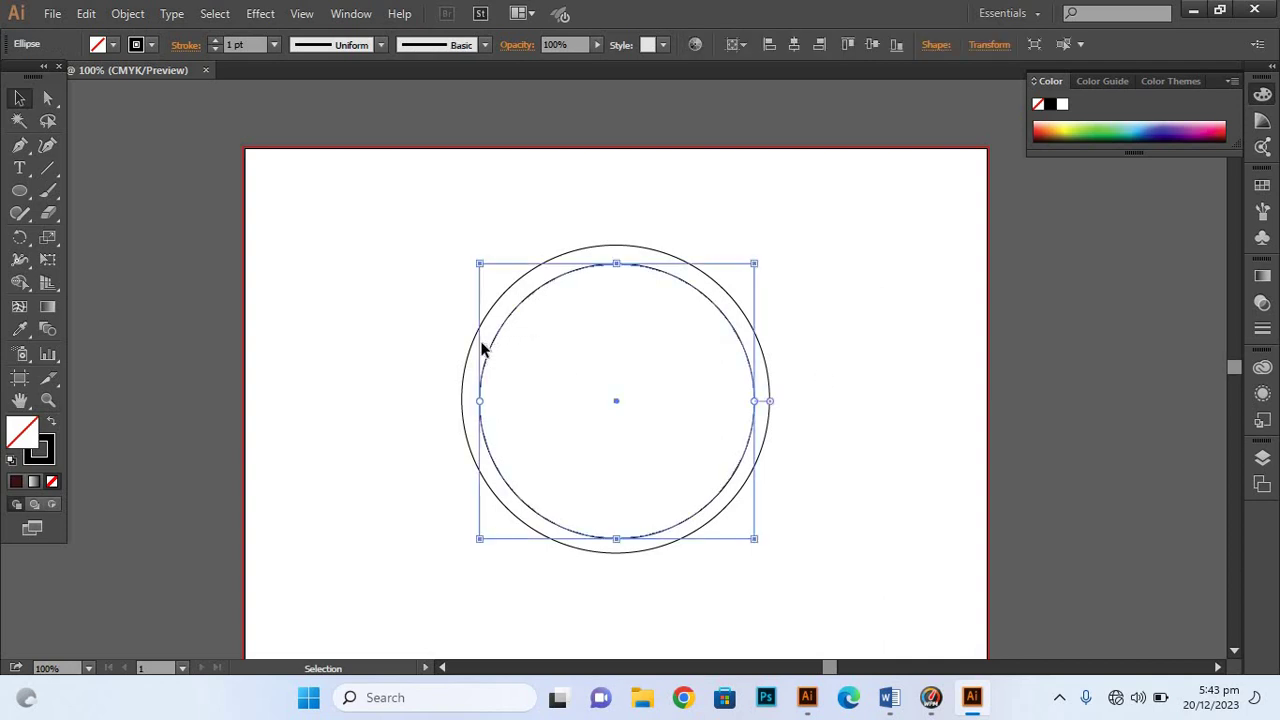
{"action": "key", "text": "Up"}
{"action": "key", "text": "Up"}
{"action": "key", "text": "Left"}
{"action": "key", "text": "Left"}
{"action": "key", "text": "Left"}
{"action": "key", "text": "Left"}
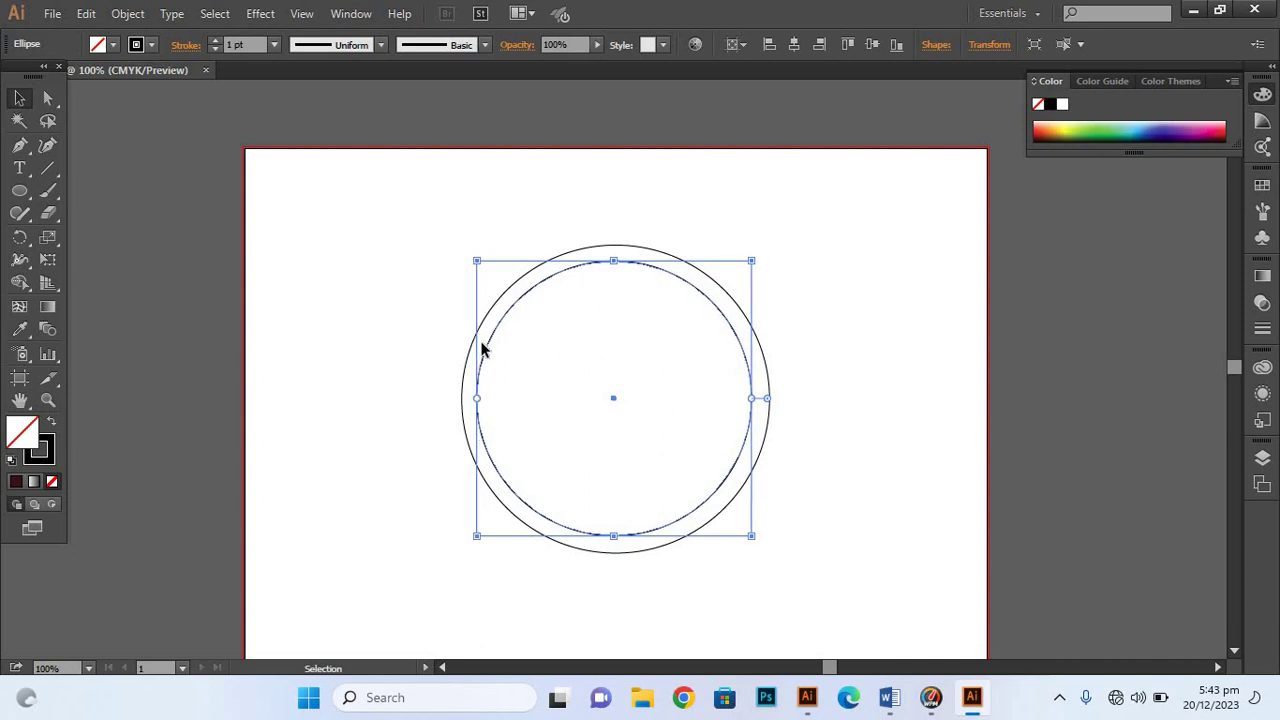
{"action": "left_click", "coordinate": [397, 298]}
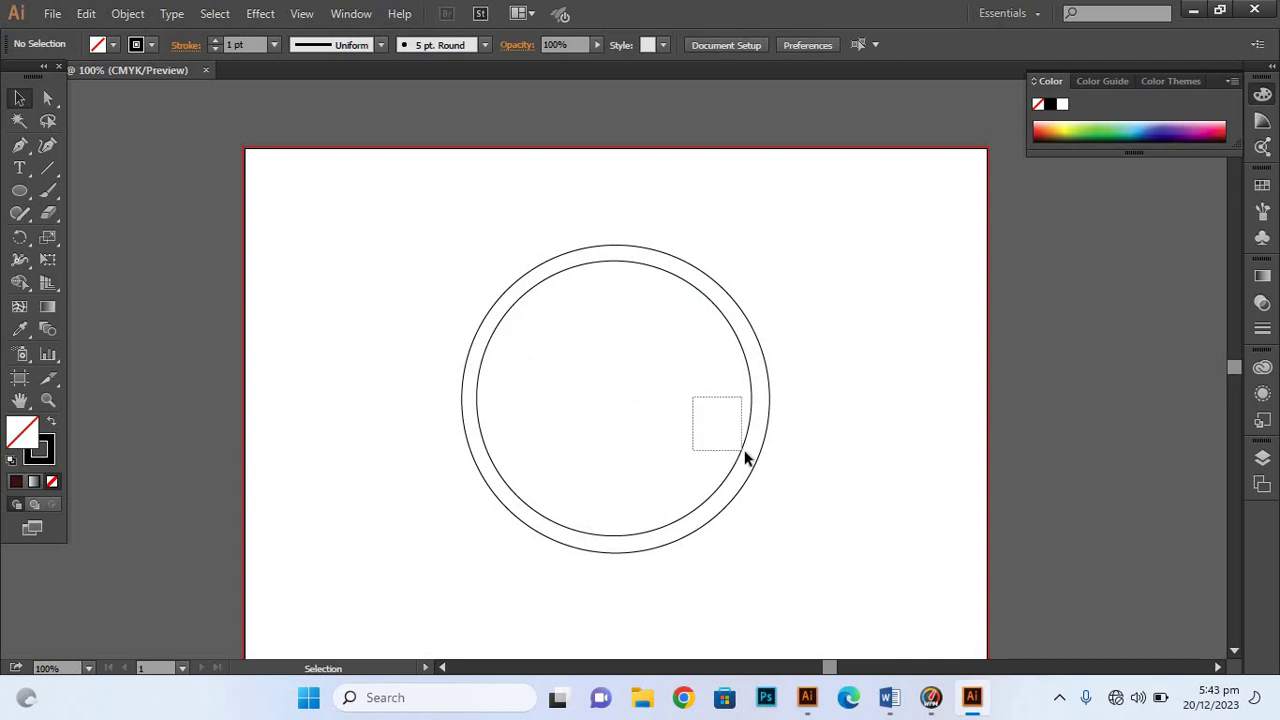
{"action": "left_click_drag", "start_coordinate": [745, 457], "coordinate": [752, 461]}
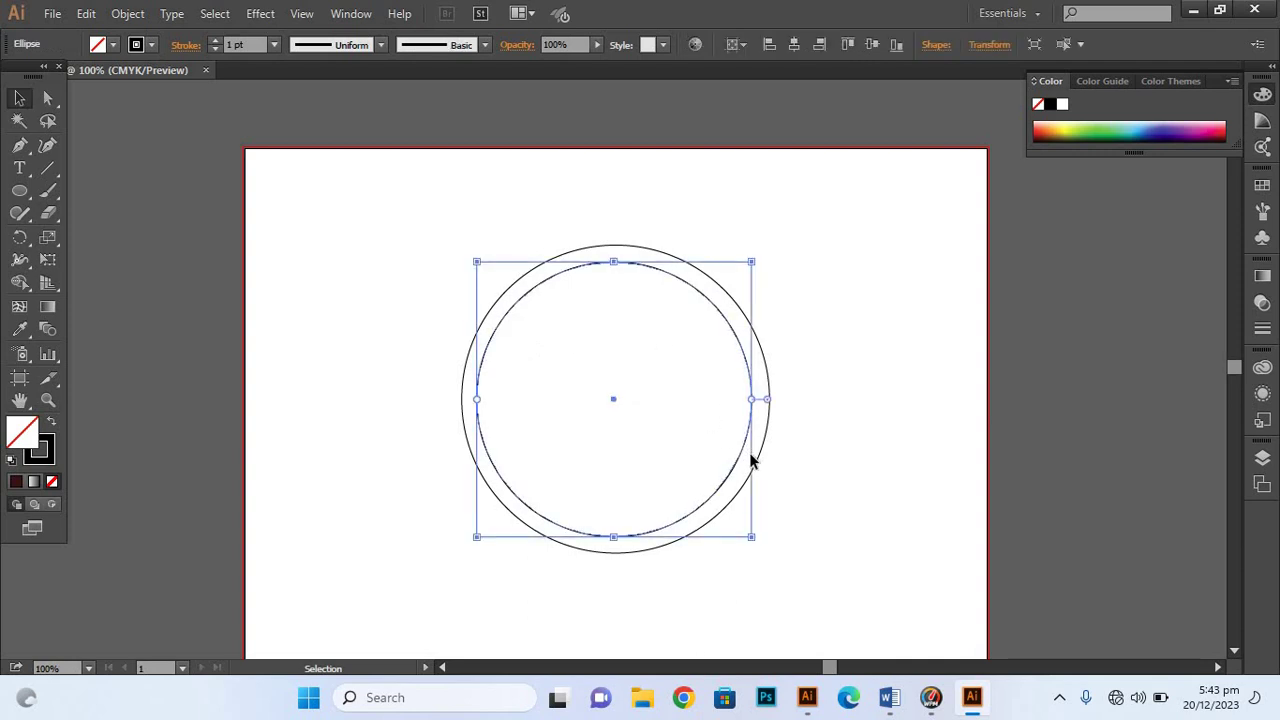
{"action": "left_click", "coordinate": [401, 249]}
{"action": "left_click_drag", "start_coordinate": [399, 222], "coordinate": [784, 492]}
Draw a vertical line through the circles and repeat it into four evenly spaced parallel lines.
{"action": "left_click", "coordinate": [174, 226]}
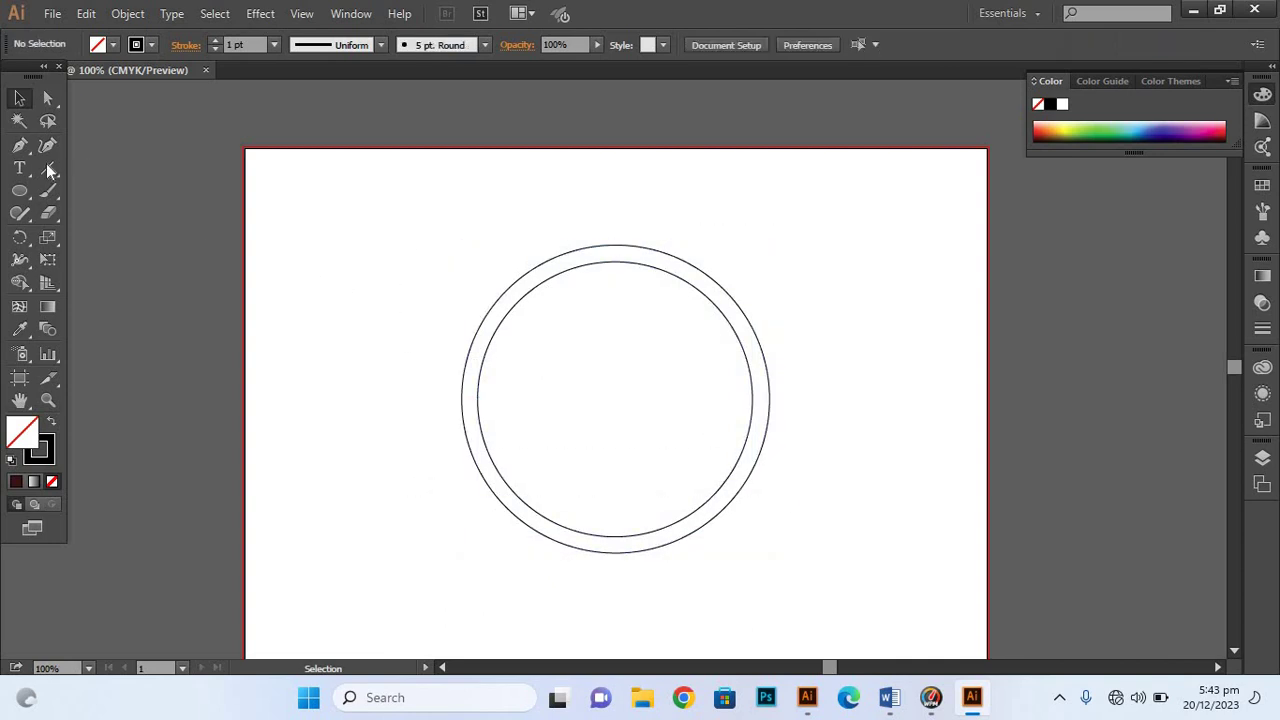
{"action": "left_click", "coordinate": [47, 169]}
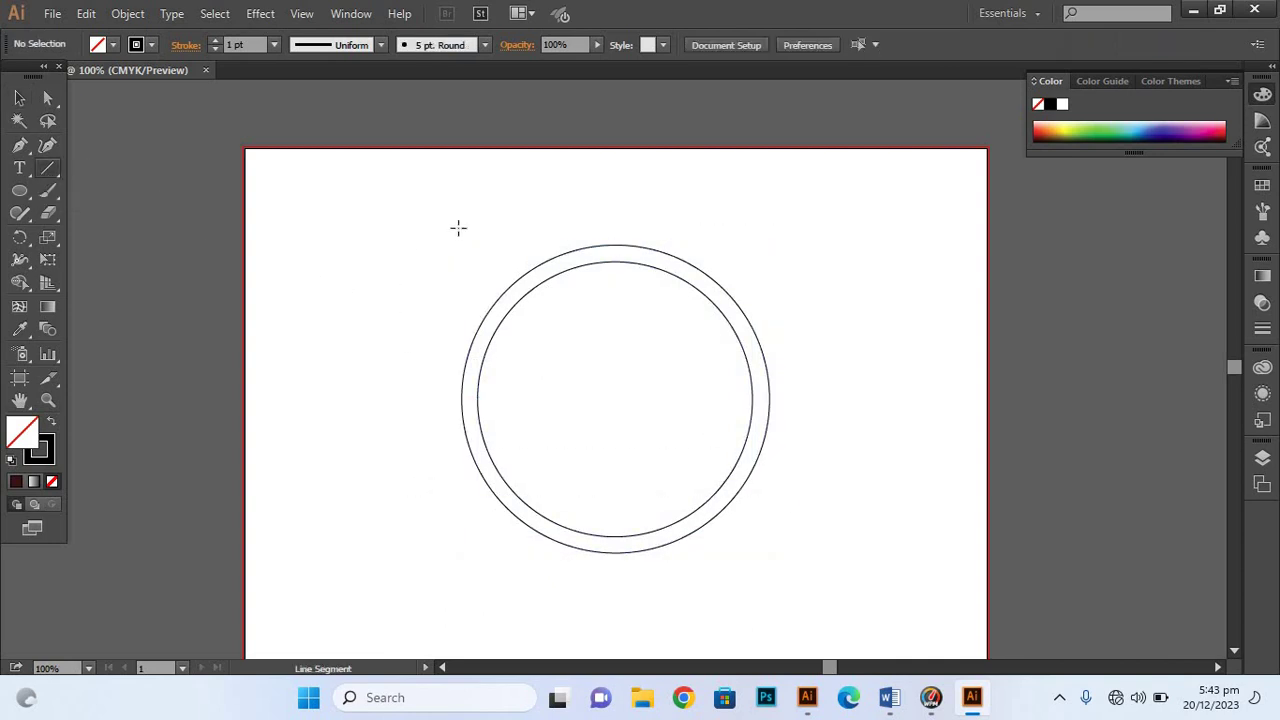
{"action": "left_click_drag", "start_coordinate": [543, 236], "coordinate": [542, 588]}
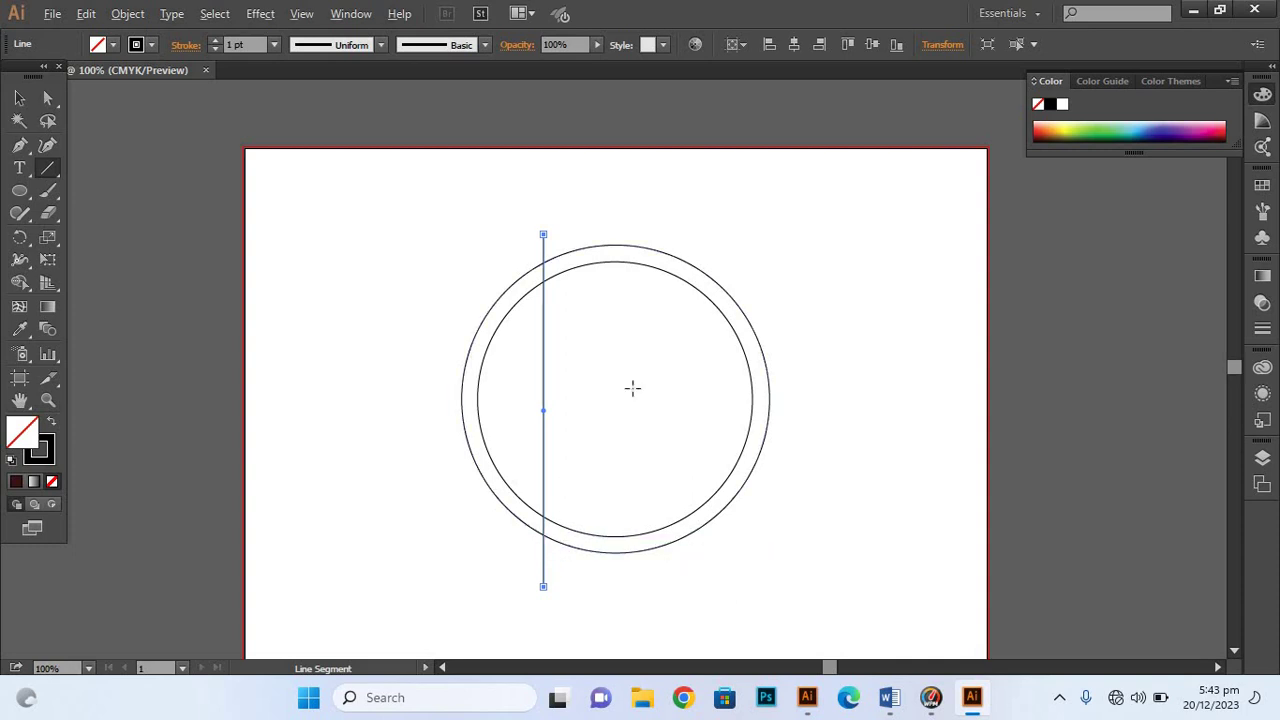
{"action": "key", "text": "v"}
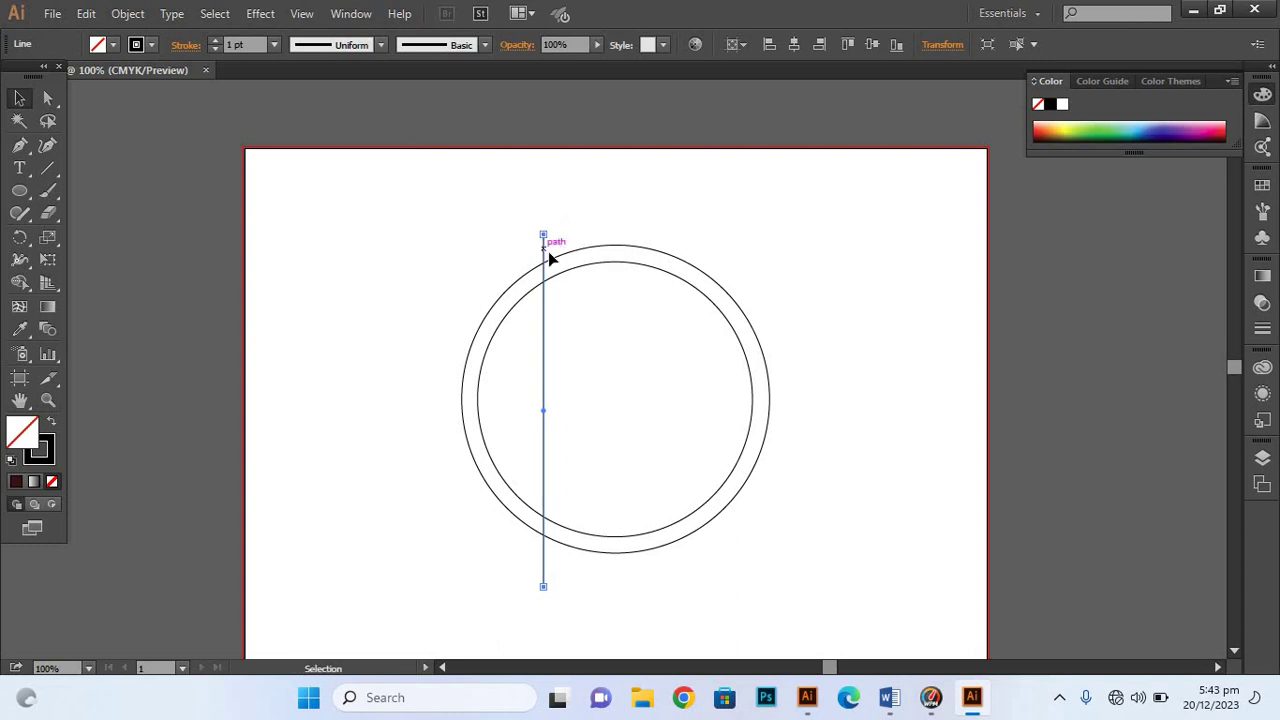
{"action": "left_click_drag", "start_coordinate": [543, 254], "coordinate": [611, 262]}
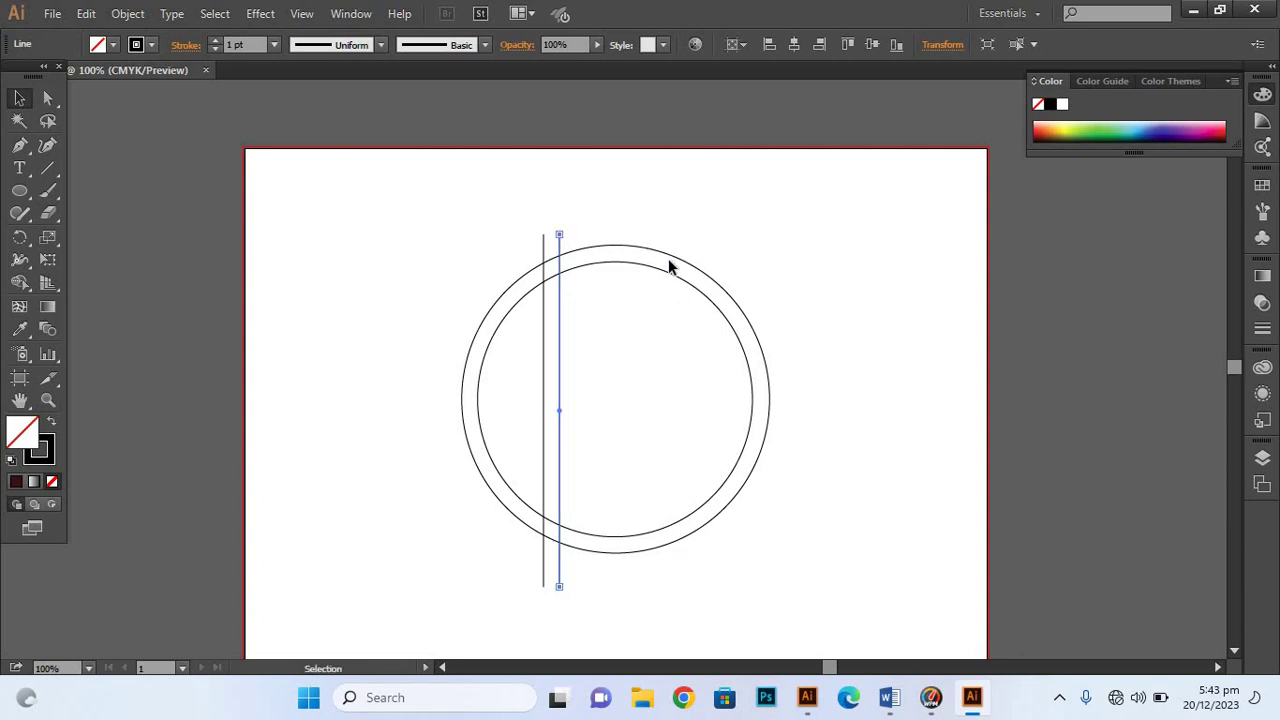
{"action": "key", "text": "ctrl"}
{"action": "key", "text": "ctrl+d"}
{"action": "key", "text": "ctrl+d"}
{"action": "left_click", "coordinate": [417, 228]}
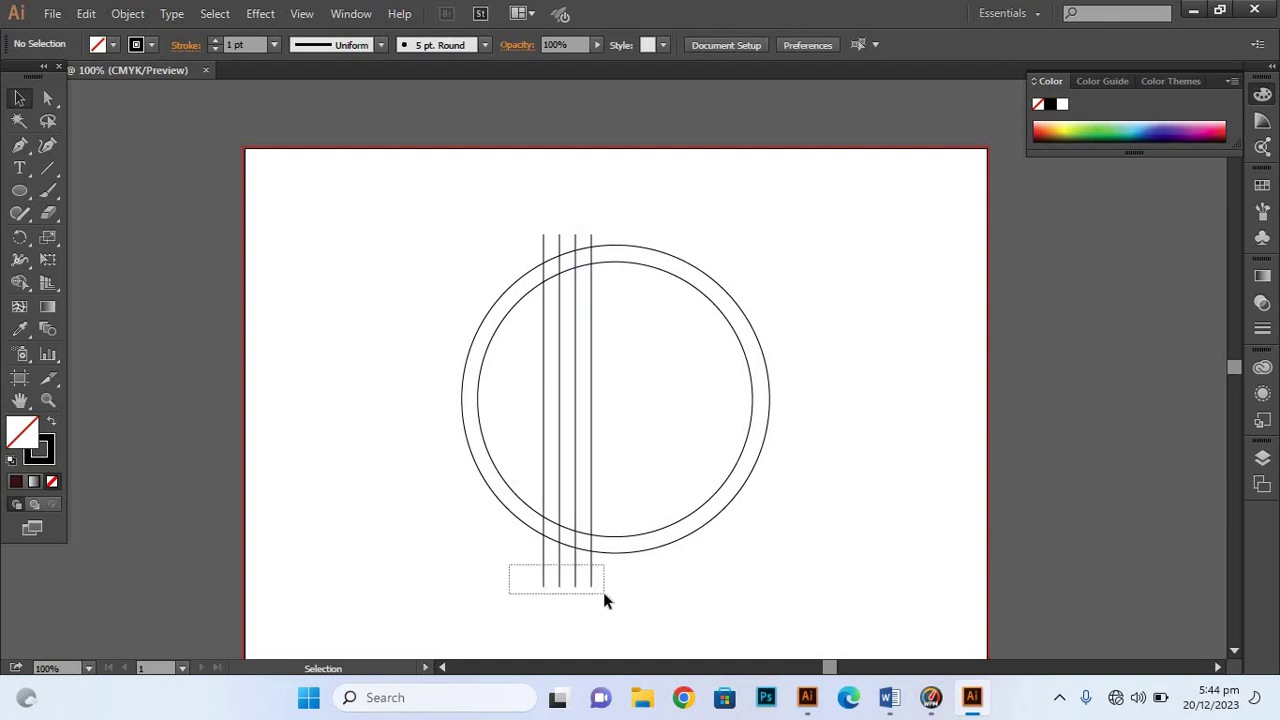
Lengthen the four vertical lines upward and place a copy on the circle's right side.
{"action": "left_click_drag", "start_coordinate": [595, 590], "coordinate": [603, 594]}
{"action": "left_click_drag", "start_coordinate": [575, 234], "coordinate": [576, 203]}
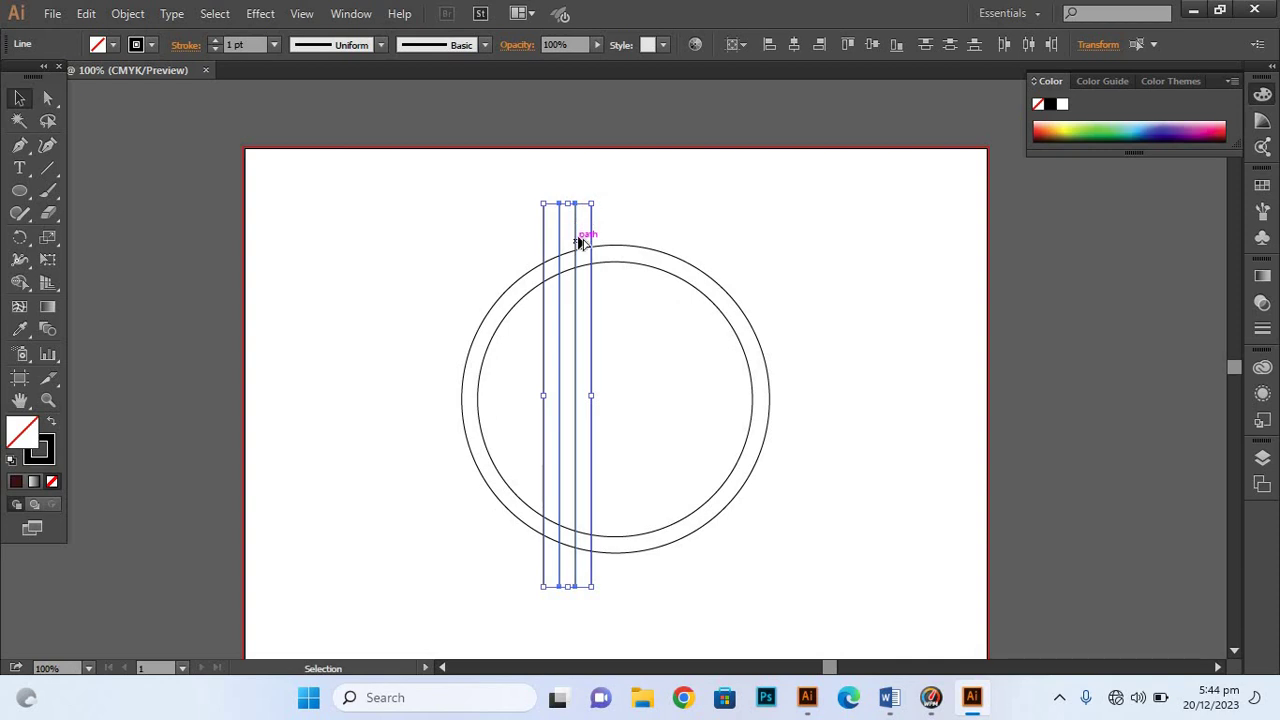
{"action": "left_click_drag", "start_coordinate": [576, 236], "coordinate": [705, 247]}
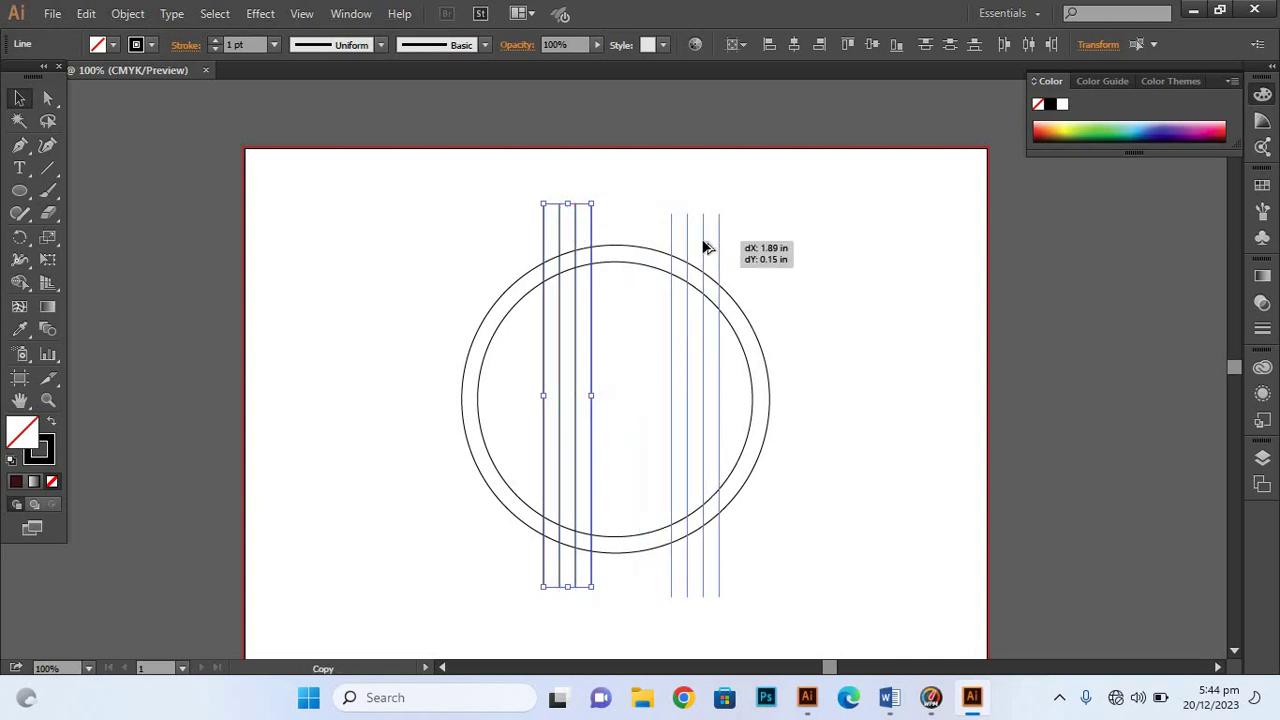
{"action": "left_click_drag", "start_coordinate": [726, 254], "coordinate": [726, 254]}
{"action": "left_click", "coordinate": [848, 262]}
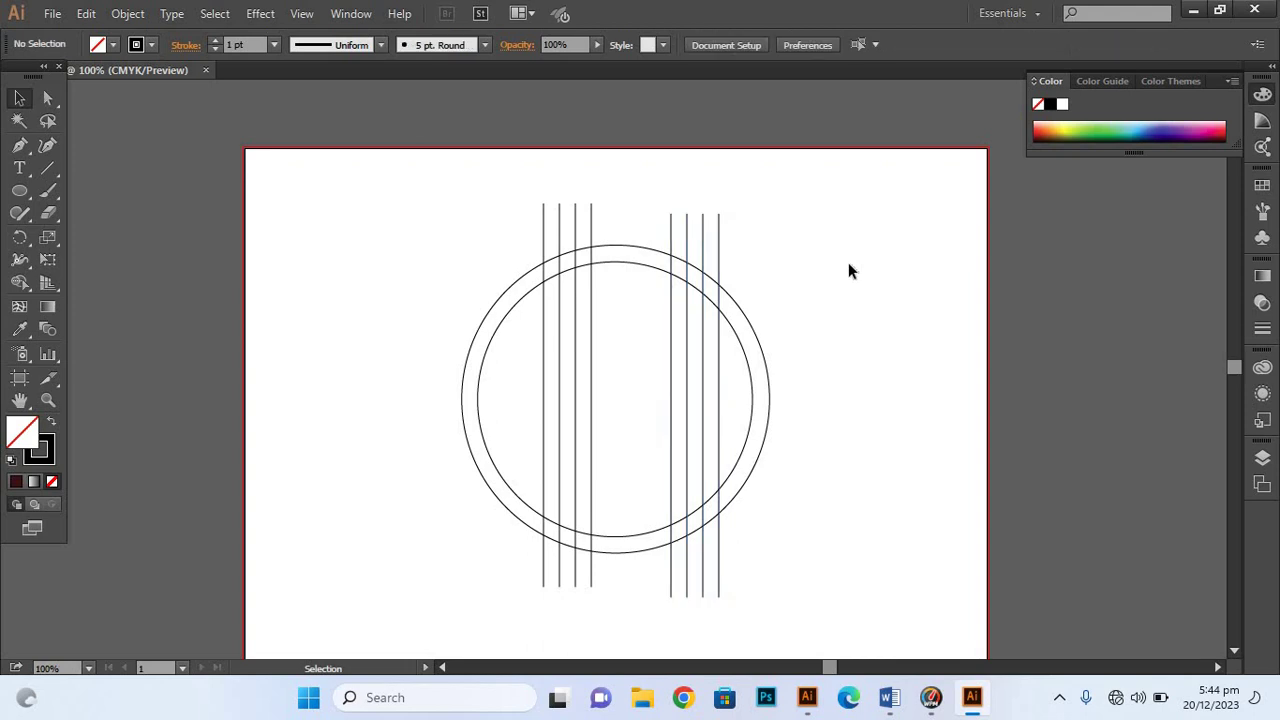
Copy the right line group further right and tilt it onto a diagonal.
{"action": "left_click_drag", "start_coordinate": [760, 210], "coordinate": [653, 228]}
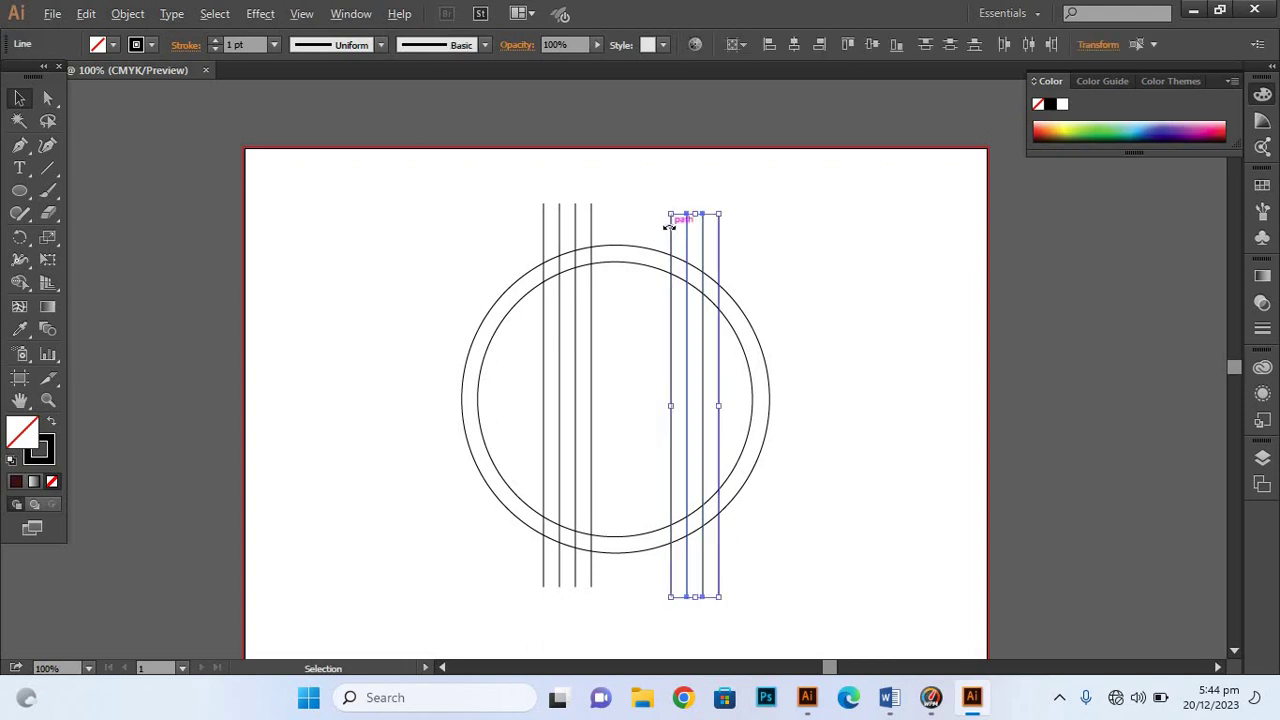
{"action": "left_click_drag", "start_coordinate": [688, 240], "coordinate": [852, 243]}
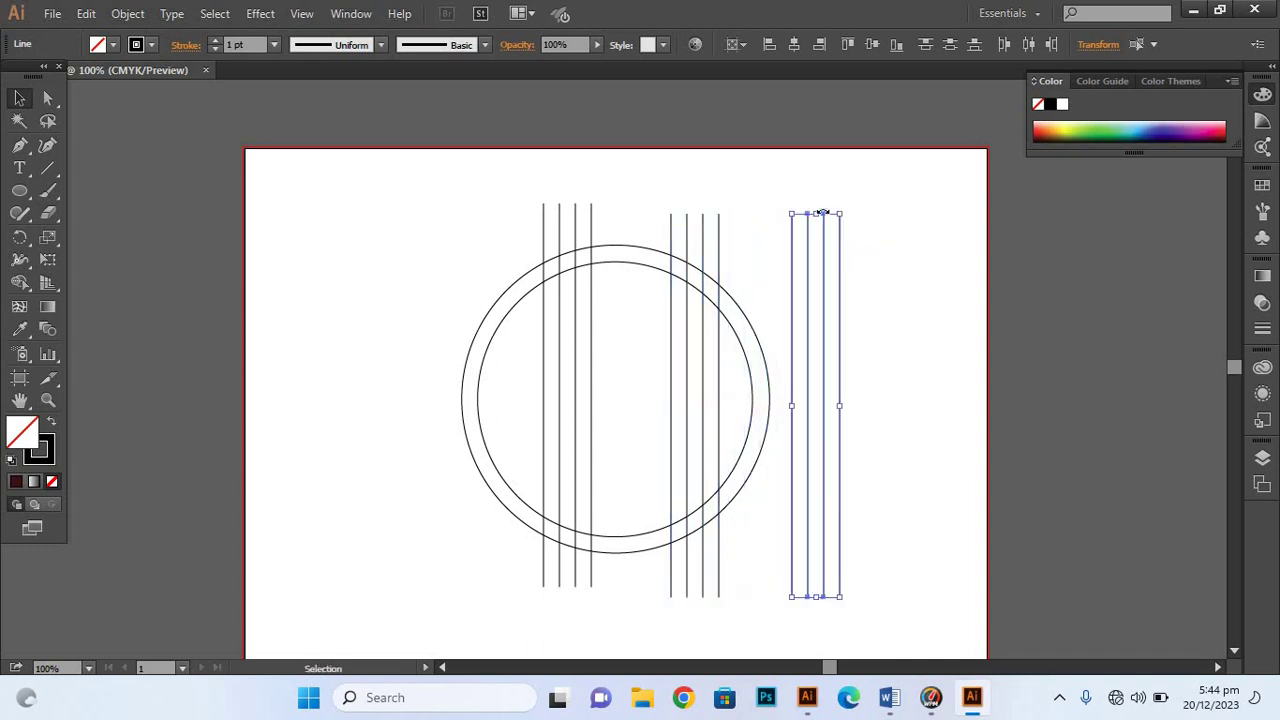
{"action": "mouse_move", "coordinate": [819, 200]}
{"action": "left_mouse_down"}
{"action": "mouse_move", "coordinate": [819, 177]}
{"action": "mouse_move", "coordinate": [948, 294]}
{"action": "left_mouse_up"}
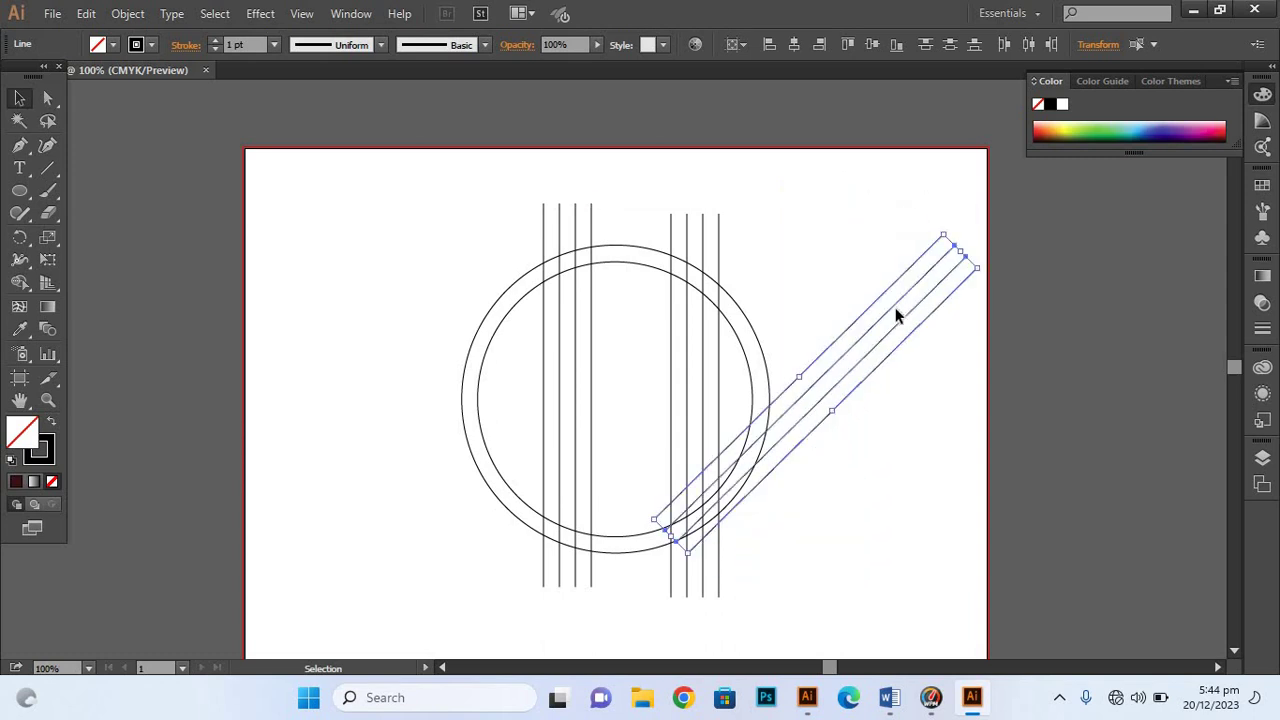
Move the diagonal four-line group across the circle and adjust its rising angle.
{"action": "left_click_drag", "start_coordinate": [697, 324], "coordinate": [900, 300]}
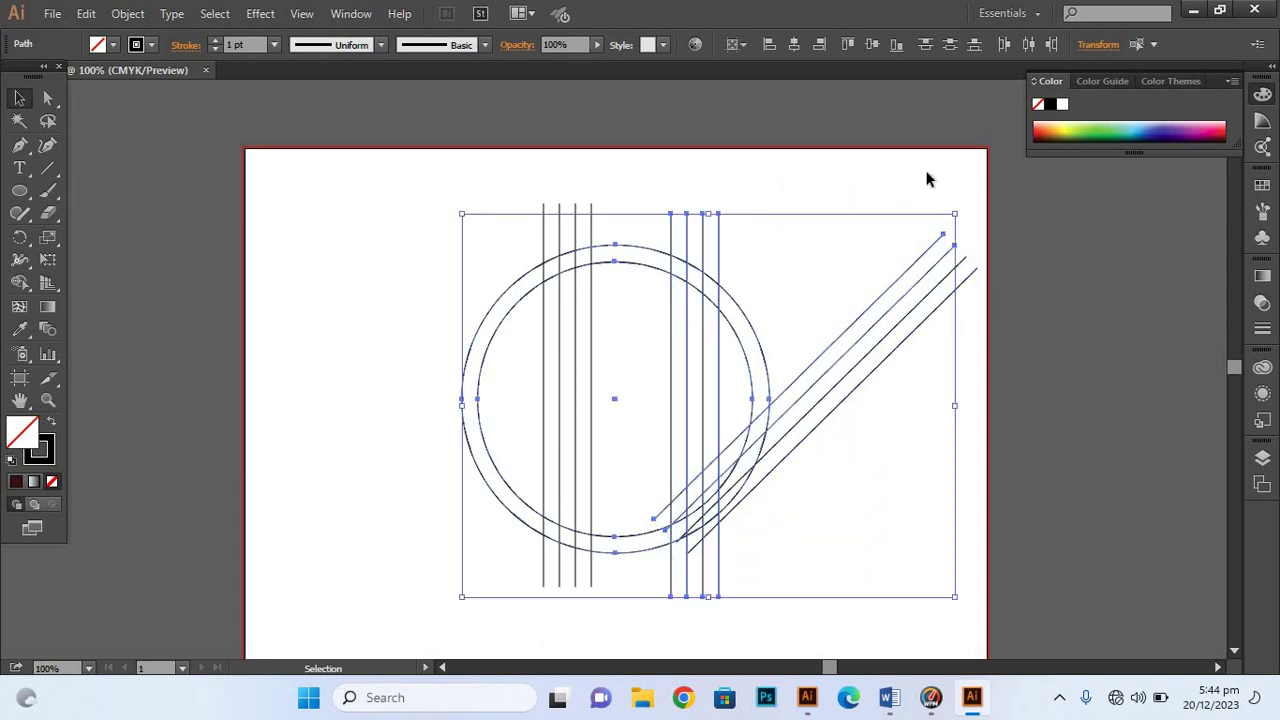
{"action": "left_click", "coordinate": [991, 316]}
{"action": "left_click_drag", "start_coordinate": [990, 335], "coordinate": [891, 206]}
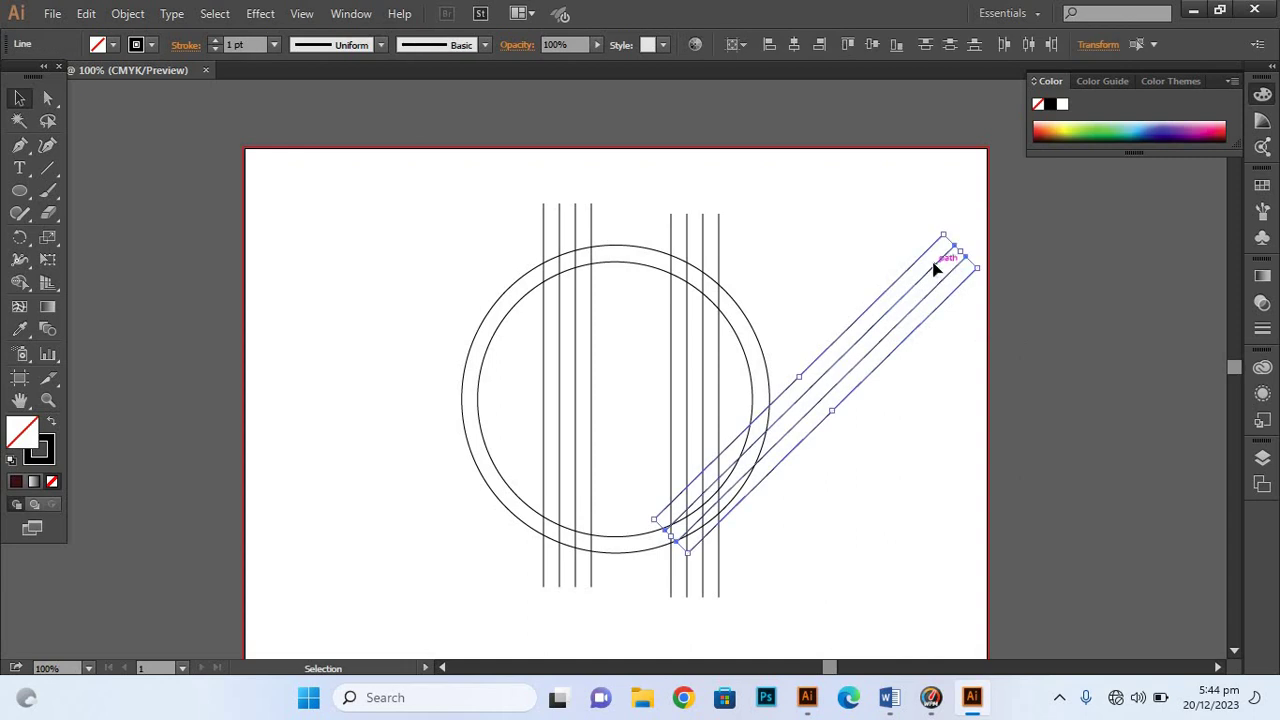
{"action": "left_click_drag", "start_coordinate": [937, 268], "coordinate": [729, 269]}
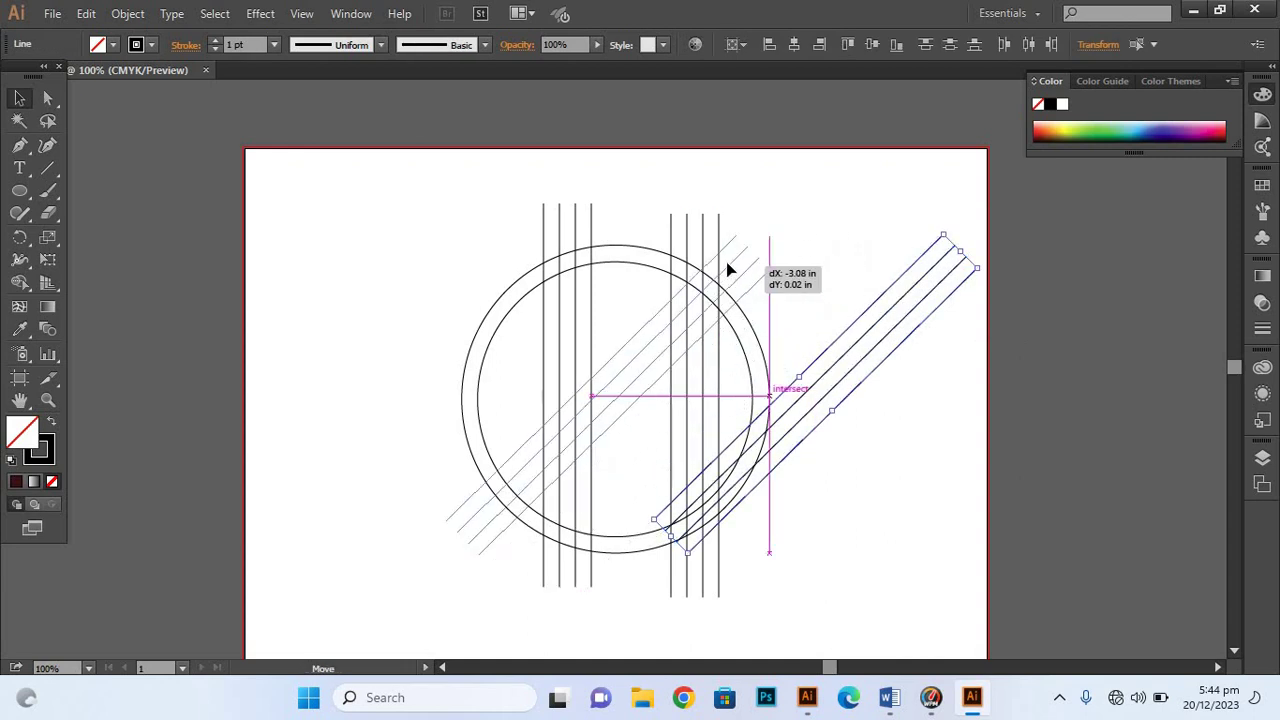
{"action": "mouse_move", "coordinate": [727, 268]}
{"action": "left_mouse_down"}
{"action": "mouse_move", "coordinate": [812, 198]}
{"action": "mouse_move", "coordinate": [857, 277]}
{"action": "left_mouse_up"}
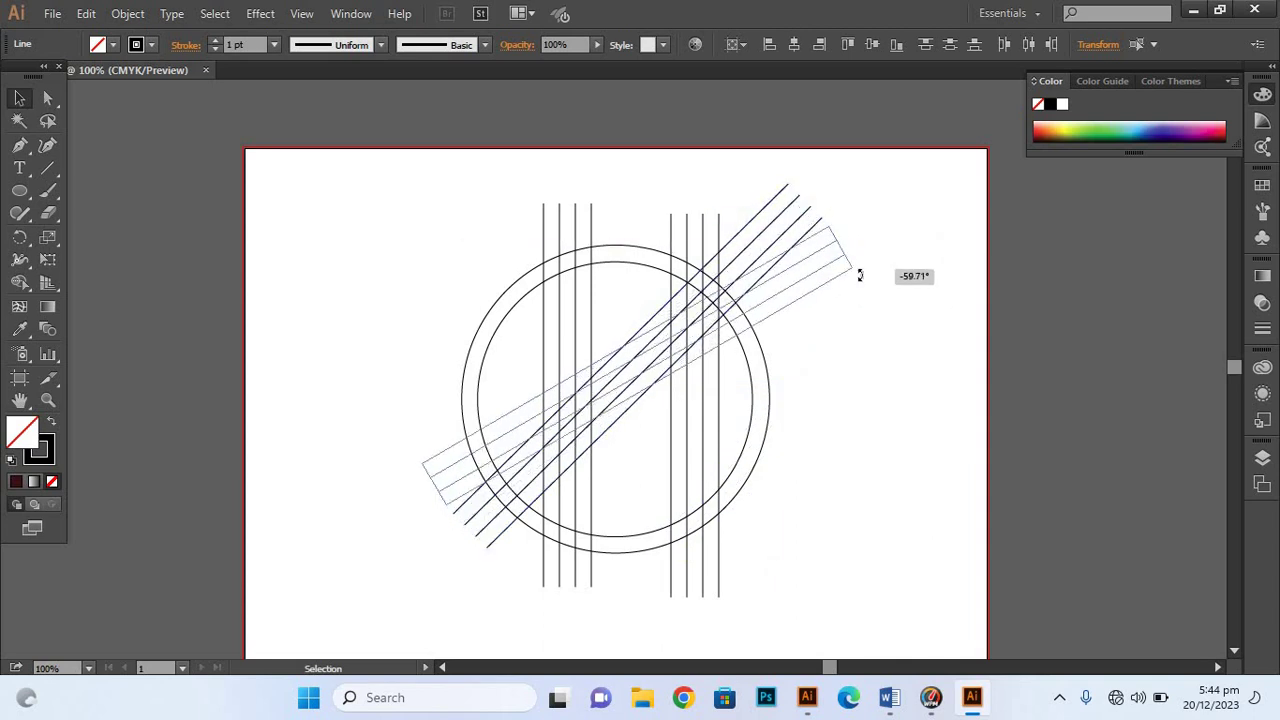
{"action": "left_click_drag", "start_coordinate": [781, 288], "coordinate": [758, 281]}
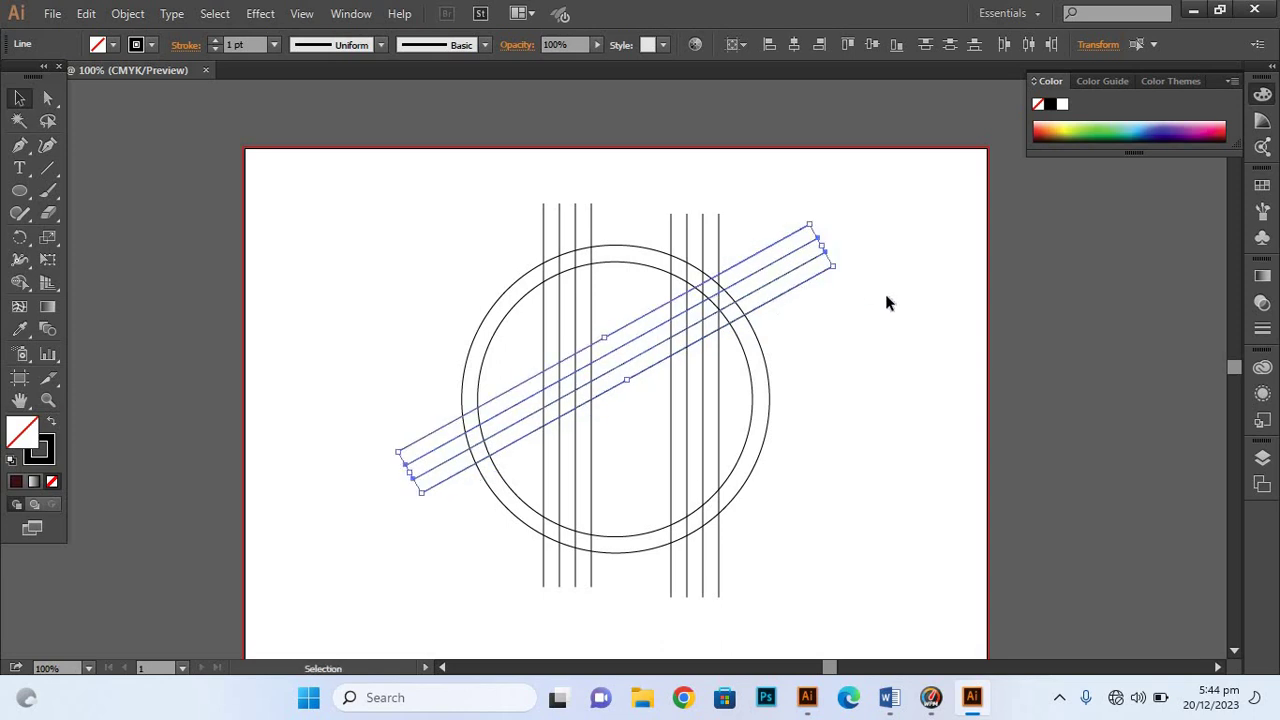
Nudge the diagonal lines into place and Alt-drag two parallel copies down-right.
{"action": "key", "text": "Up"}
{"action": "key", "text": "Up"}
{"action": "key", "text": "Left"}
{"action": "key", "text": "Left"}
{"action": "key", "text": "Up"}
{"action": "key", "text": "Left"}
{"action": "key", "text": "Left"}
{"action": "key", "text": "Left"}
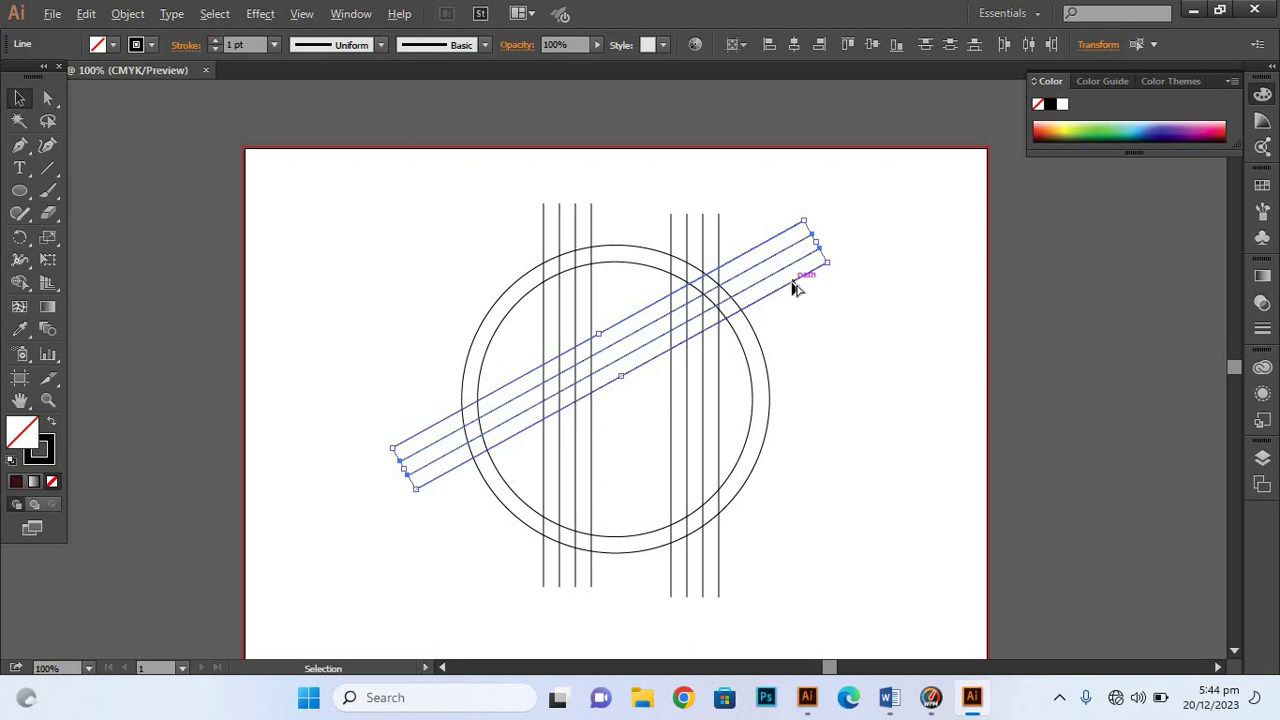
{"action": "left_click_drag", "start_coordinate": [790, 287], "coordinate": [842, 388]}
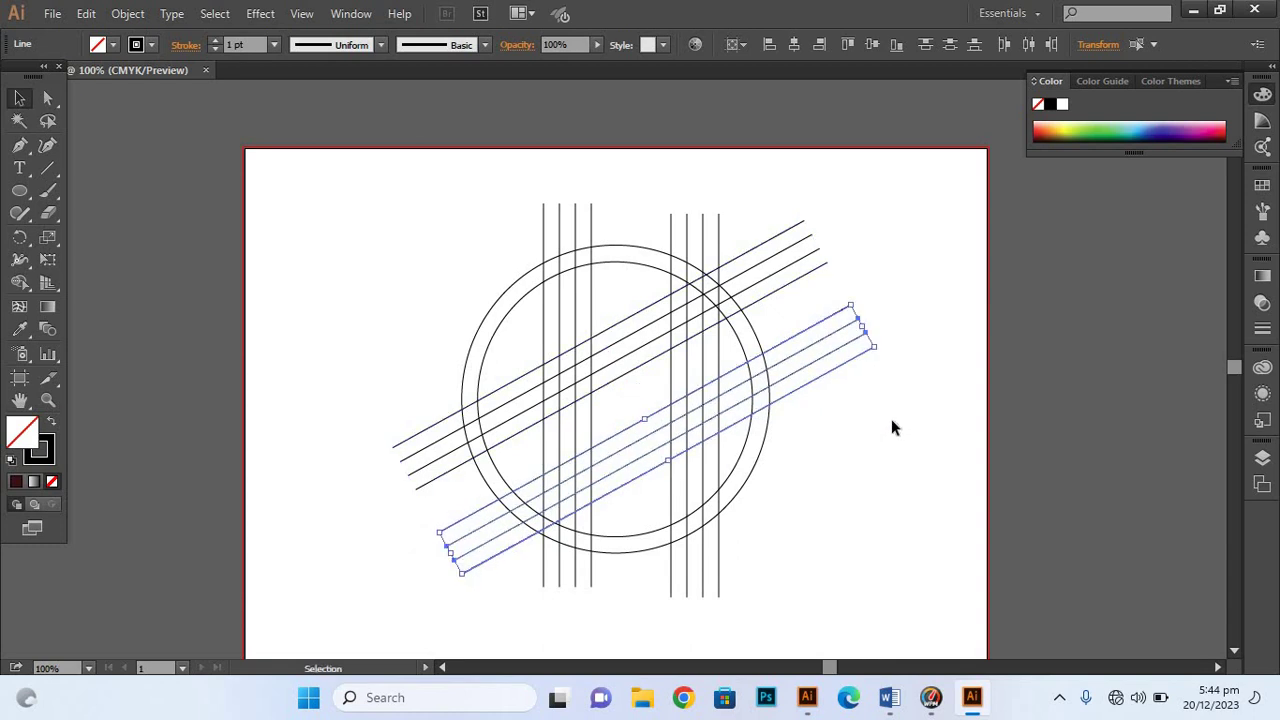
{"action": "left_click_drag", "start_coordinate": [864, 323], "coordinate": [914, 420]}
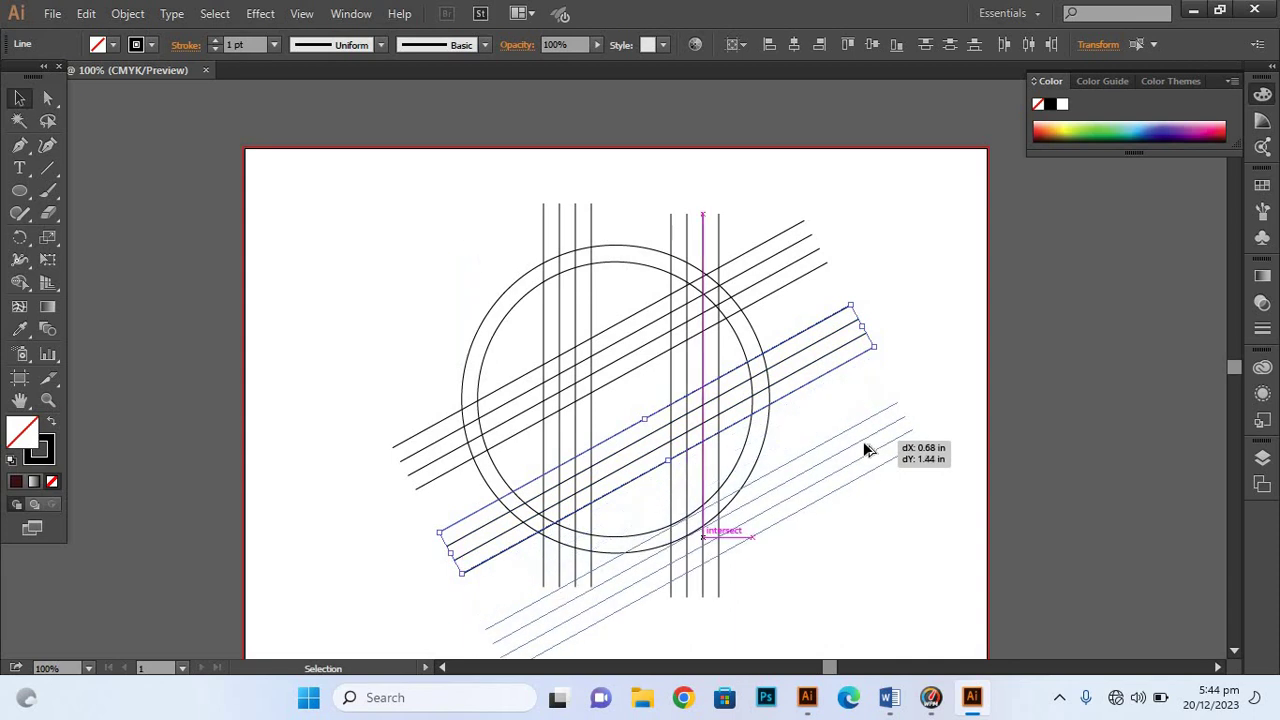
Rotate the lowest diagonal group to the opposite slope and move it up across the circle.
{"action": "left_click", "coordinate": [940, 402]}
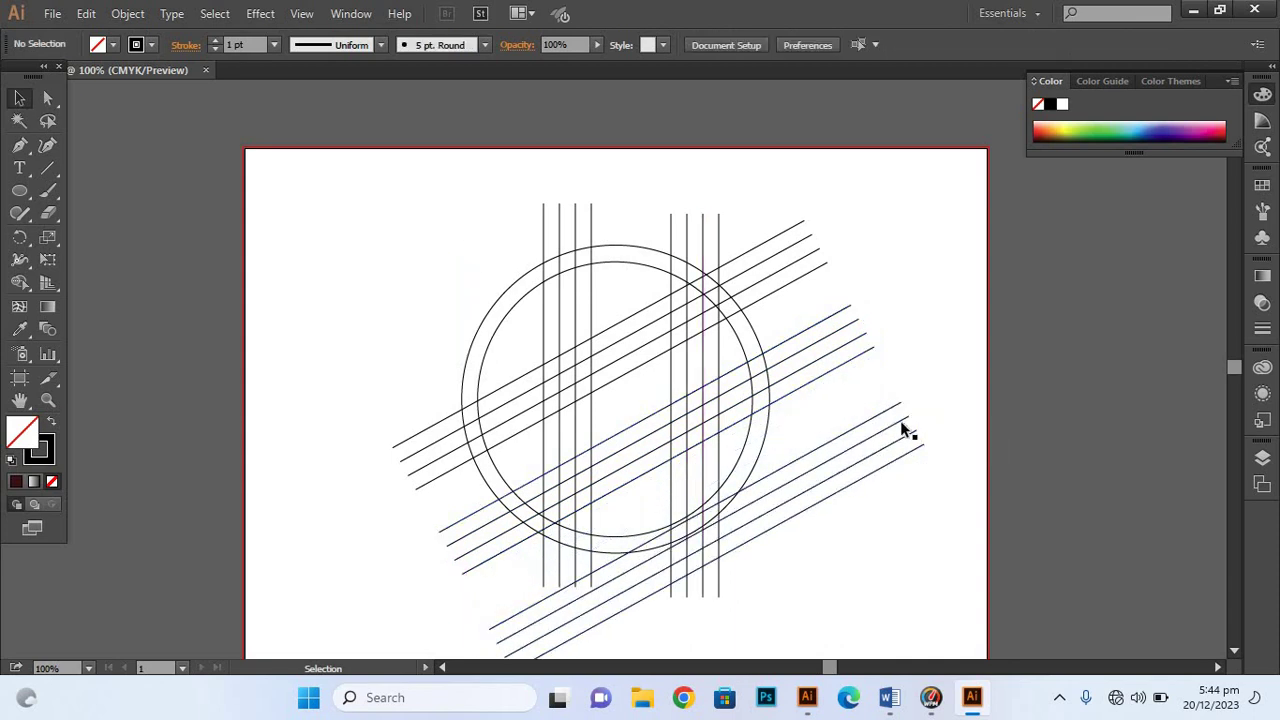
{"action": "mouse_move", "coordinate": [933, 372]}
{"action": "left_mouse_down"}
{"action": "mouse_move", "coordinate": [878, 490]}
{"action": "mouse_move", "coordinate": [933, 374]}
{"action": "left_mouse_up"}
{"action": "left_click_drag", "start_coordinate": [974, 429], "coordinate": [950, 612]}
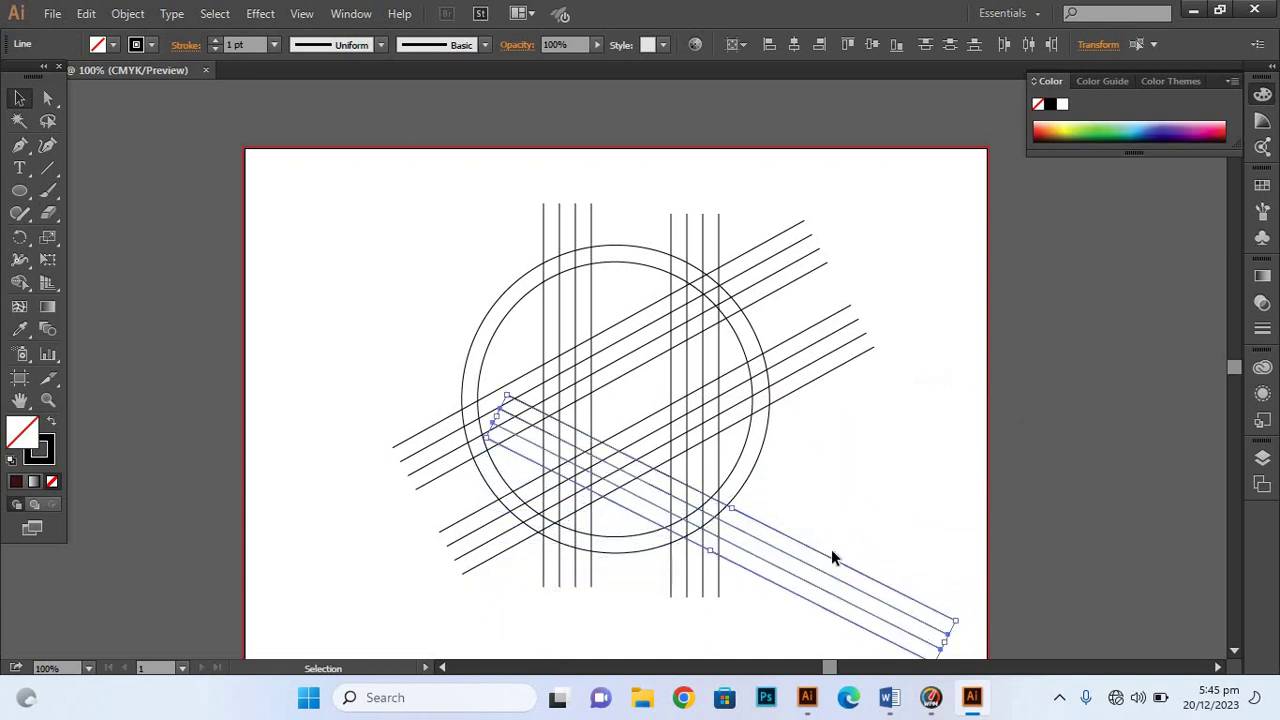
{"action": "key", "text": "ctrl+z"}
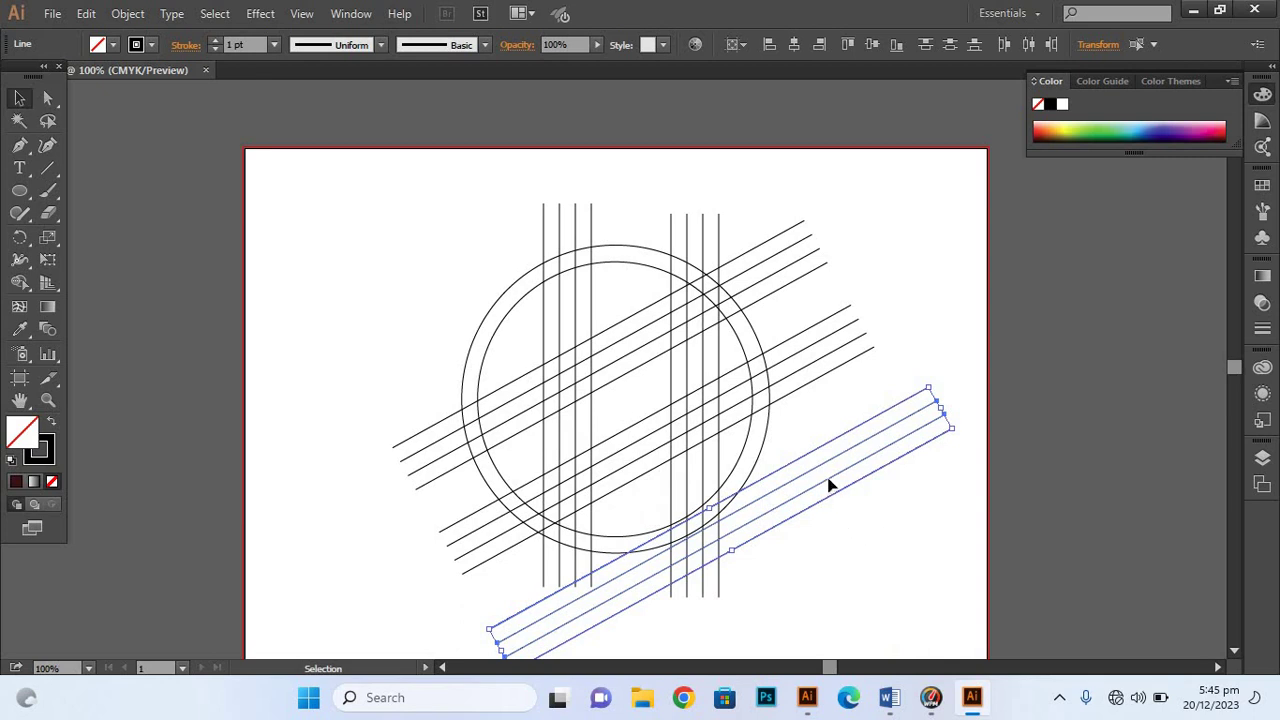
{"action": "mouse_move", "coordinate": [936, 380]}
{"action": "left_mouse_down"}
{"action": "mouse_move", "coordinate": [953, 626]}
{"action": "mouse_move", "coordinate": [877, 598]}
{"action": "left_mouse_up"}
{"action": "left_click_drag", "start_coordinate": [822, 514], "coordinate": [879, 434]}
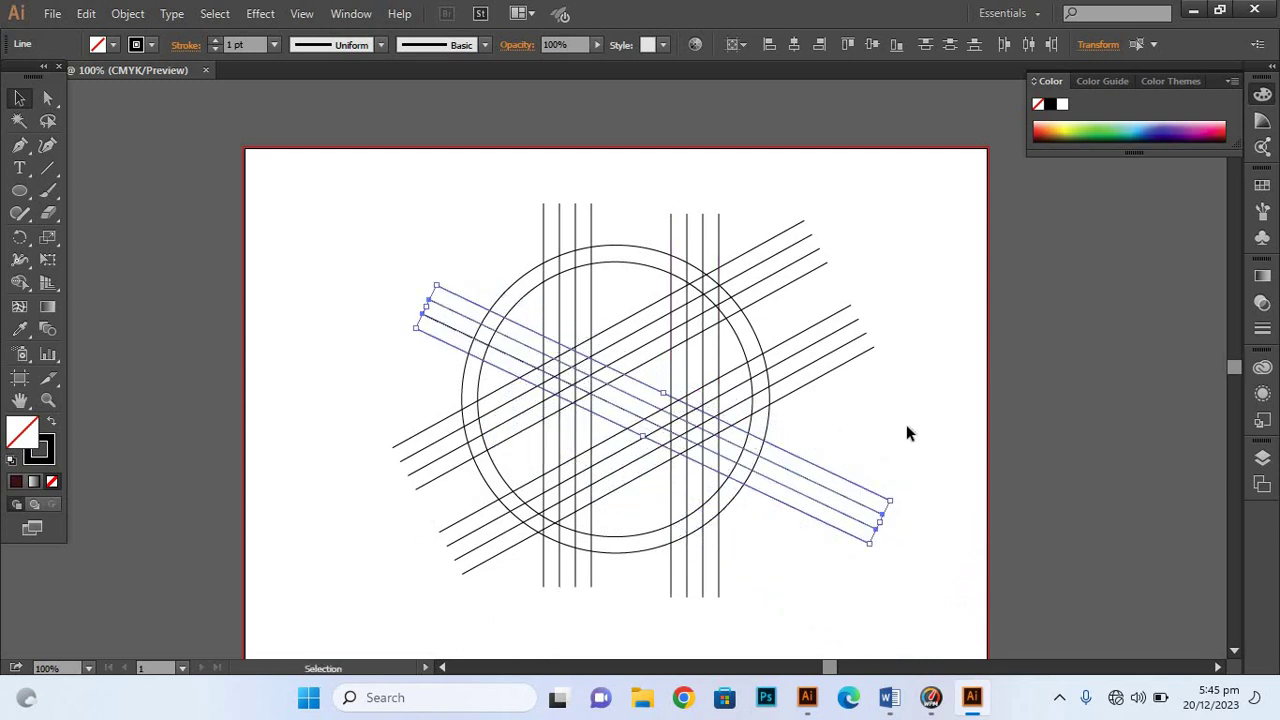
{"action": "left_click", "coordinate": [927, 446]}
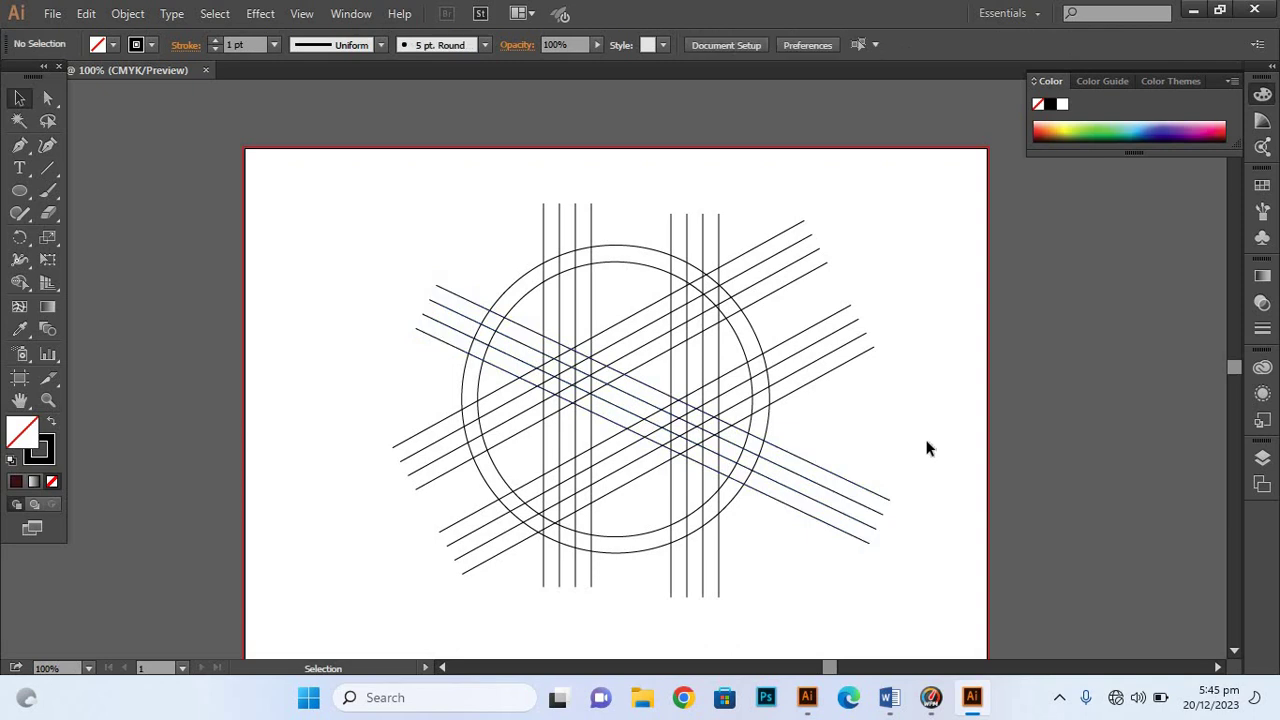
Select all circles and lines and activate the Shape Builder Tool (Shift+M).
{"action": "left_click_drag", "start_coordinate": [328, 177], "coordinate": [891, 598]}
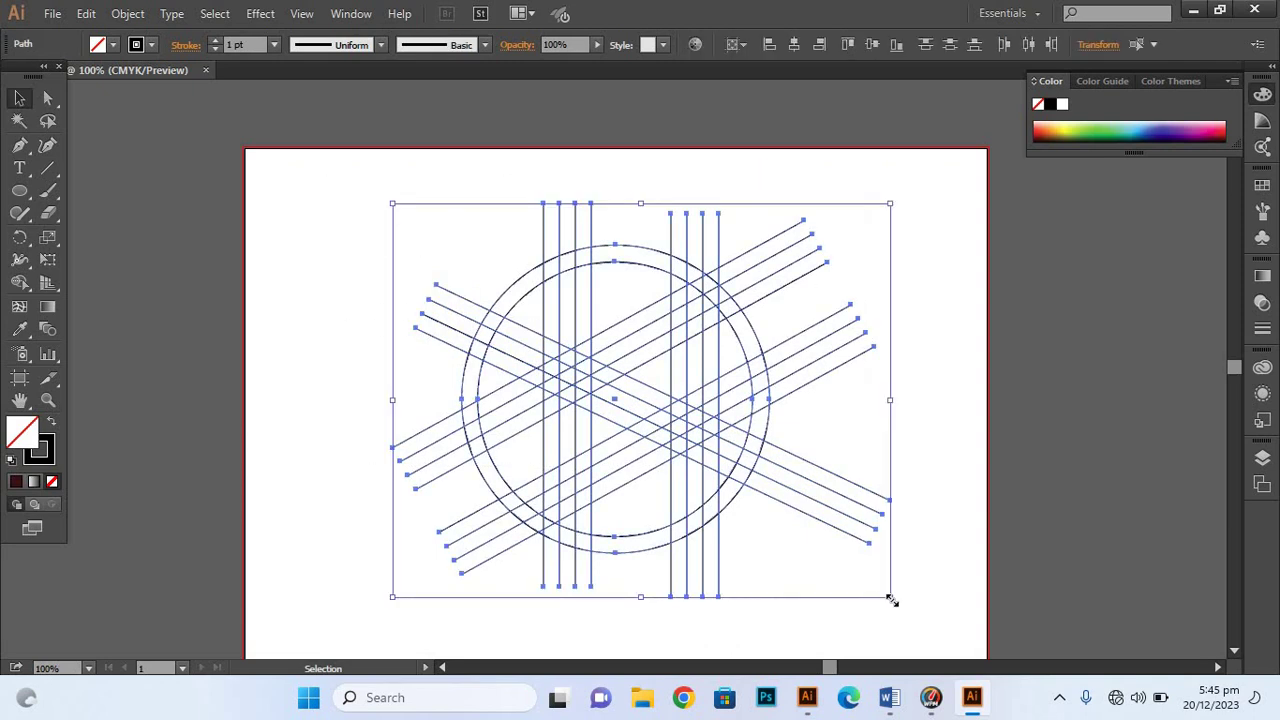
{"action": "left_click", "coordinate": [22, 284]}
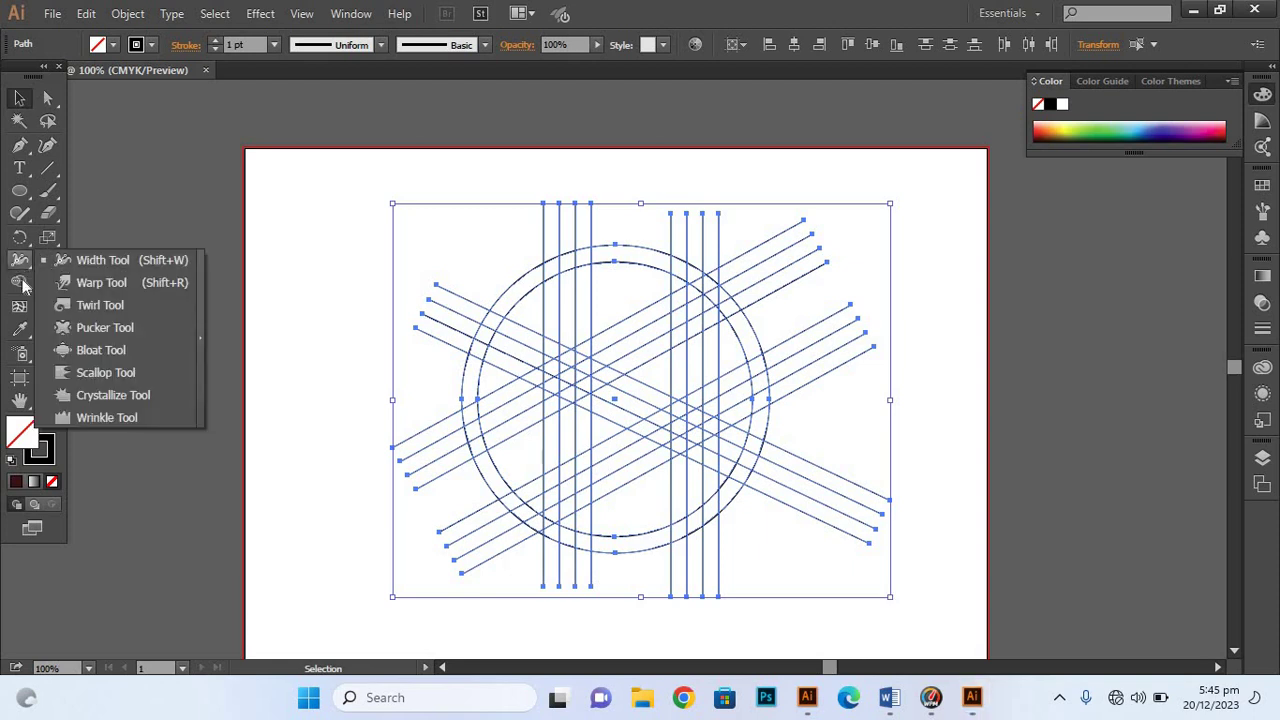
{"action": "left_click", "coordinate": [22, 285]}
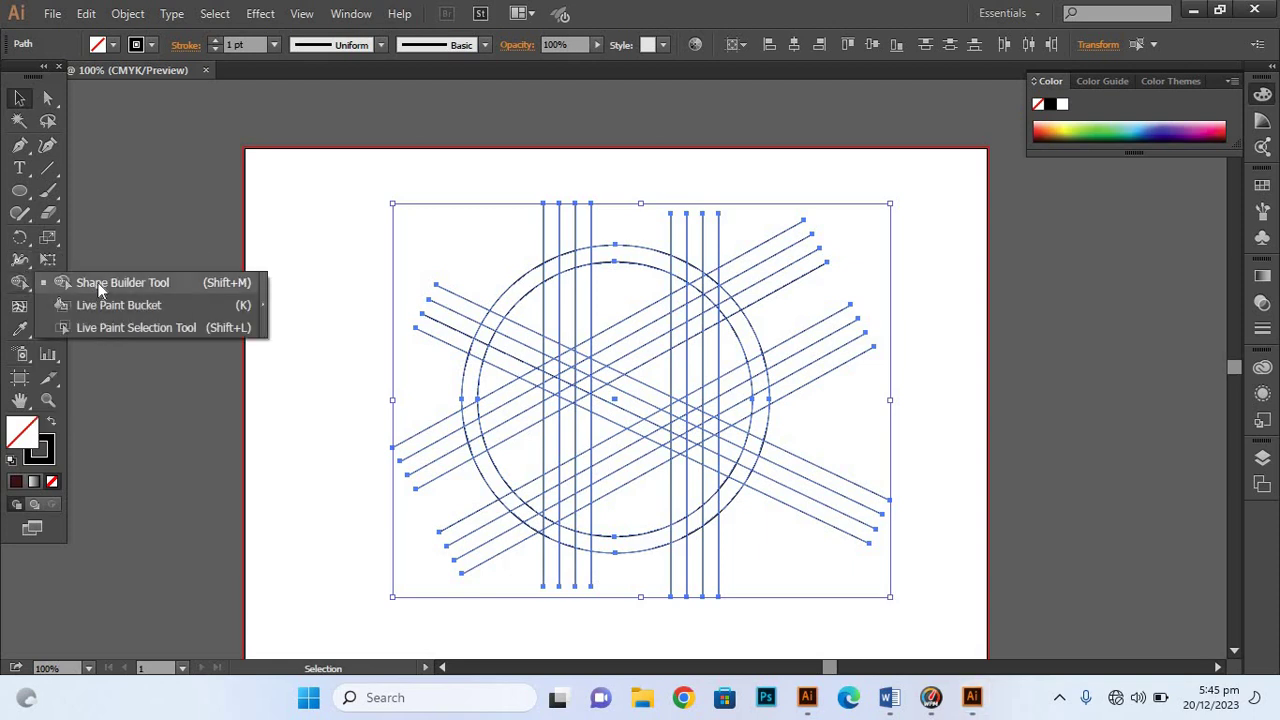
{"action": "left_click", "coordinate": [100, 283]}
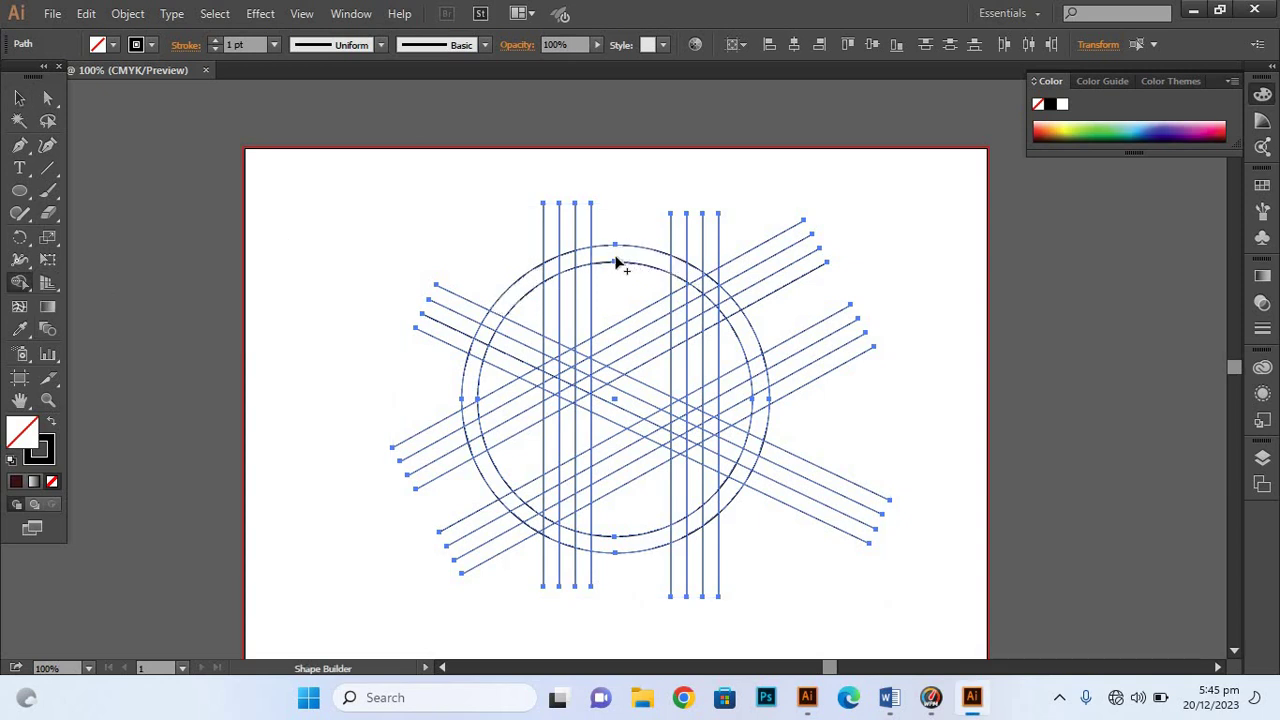
Shape-Builder drag across the ring's left arc segments and up the left vertical strip.
{"action": "left_click_drag", "start_coordinate": [617, 258], "coordinate": [503, 322]}
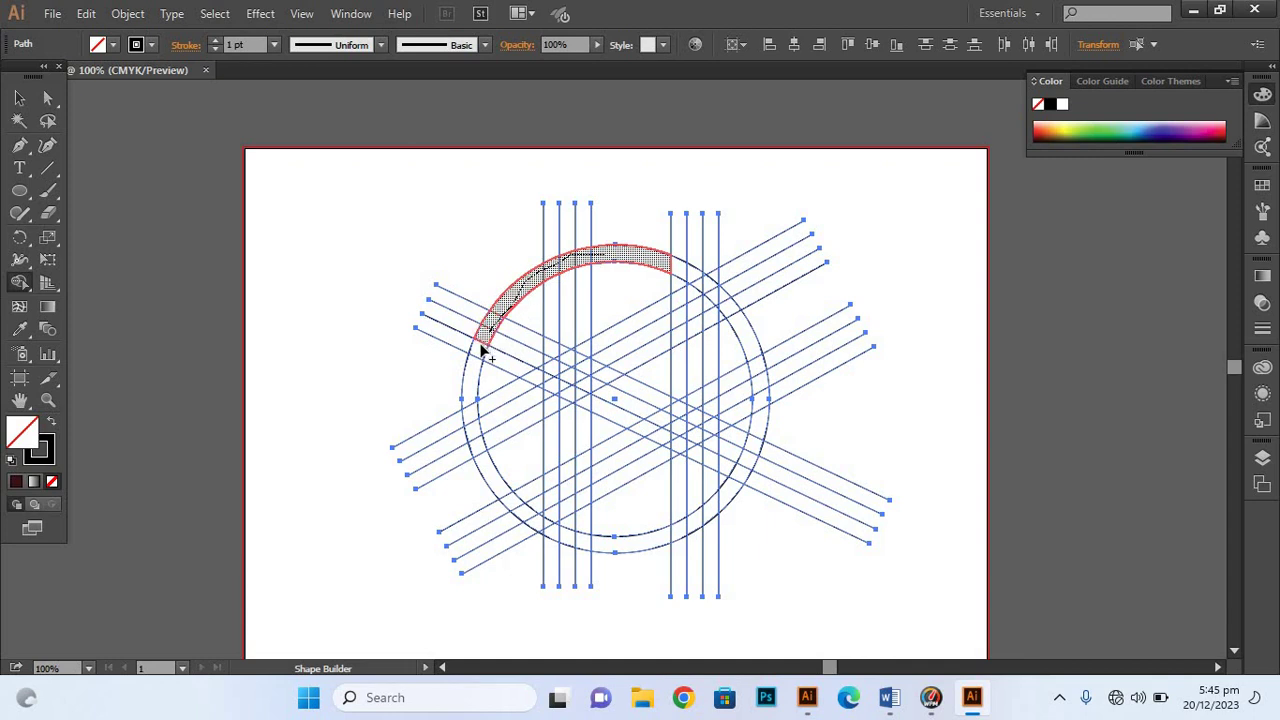
{"action": "mouse_move", "coordinate": [503, 322]}
{"action": "left_mouse_down"}
{"action": "mouse_move", "coordinate": [485, 478]}
{"action": "mouse_move", "coordinate": [572, 540]}
{"action": "mouse_move", "coordinate": [608, 543]}
{"action": "mouse_move", "coordinate": [520, 535]}
{"action": "left_mouse_up"}
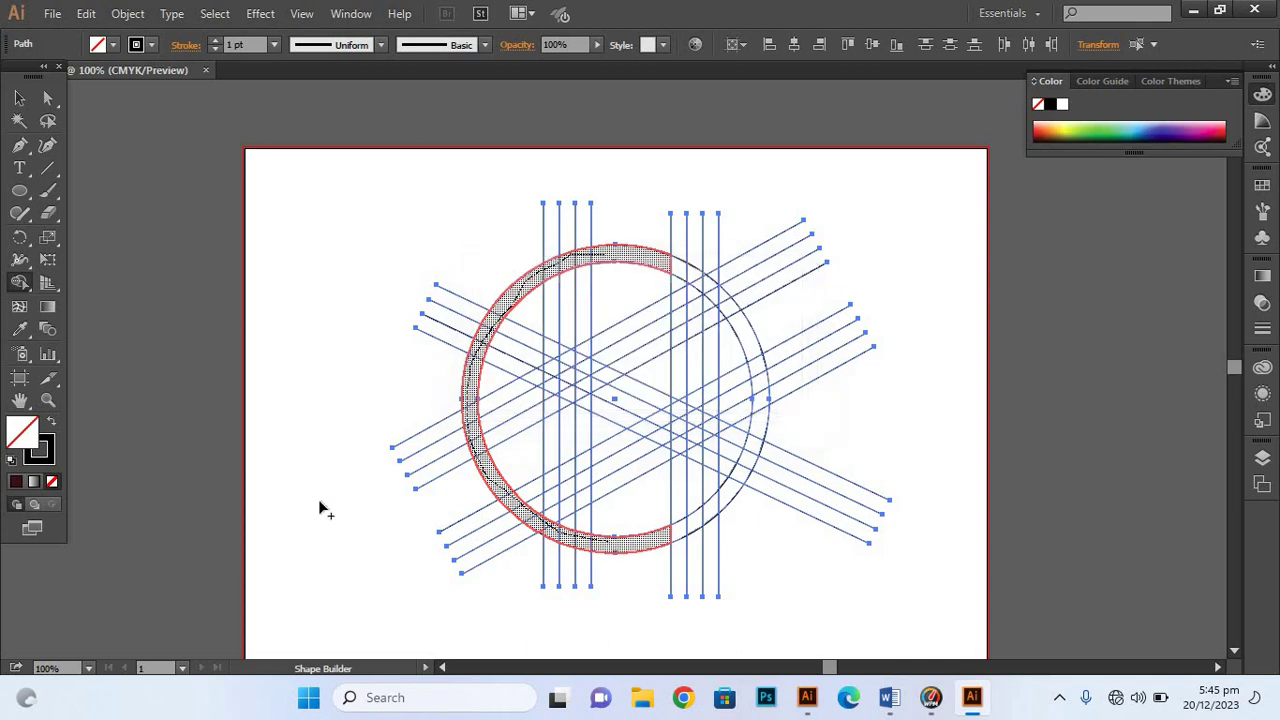
{"action": "left_click", "coordinate": [25, 285]}
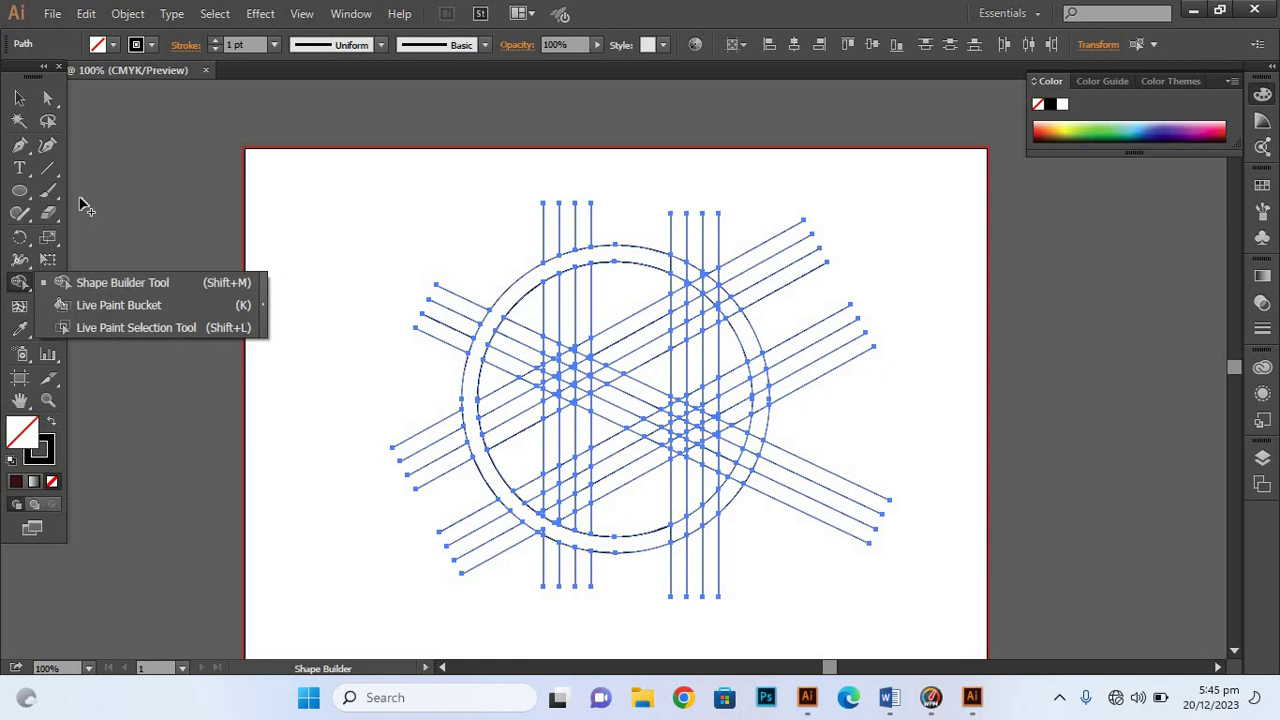
{"action": "left_click", "coordinate": [19, 98]}
{"action": "left_click_drag", "start_coordinate": [19, 288], "coordinate": [104, 286]}
{"action": "left_click_drag", "start_coordinate": [478, 440], "coordinate": [508, 436]}
{"action": "left_click_drag", "start_coordinate": [552, 522], "coordinate": [547, 441]}
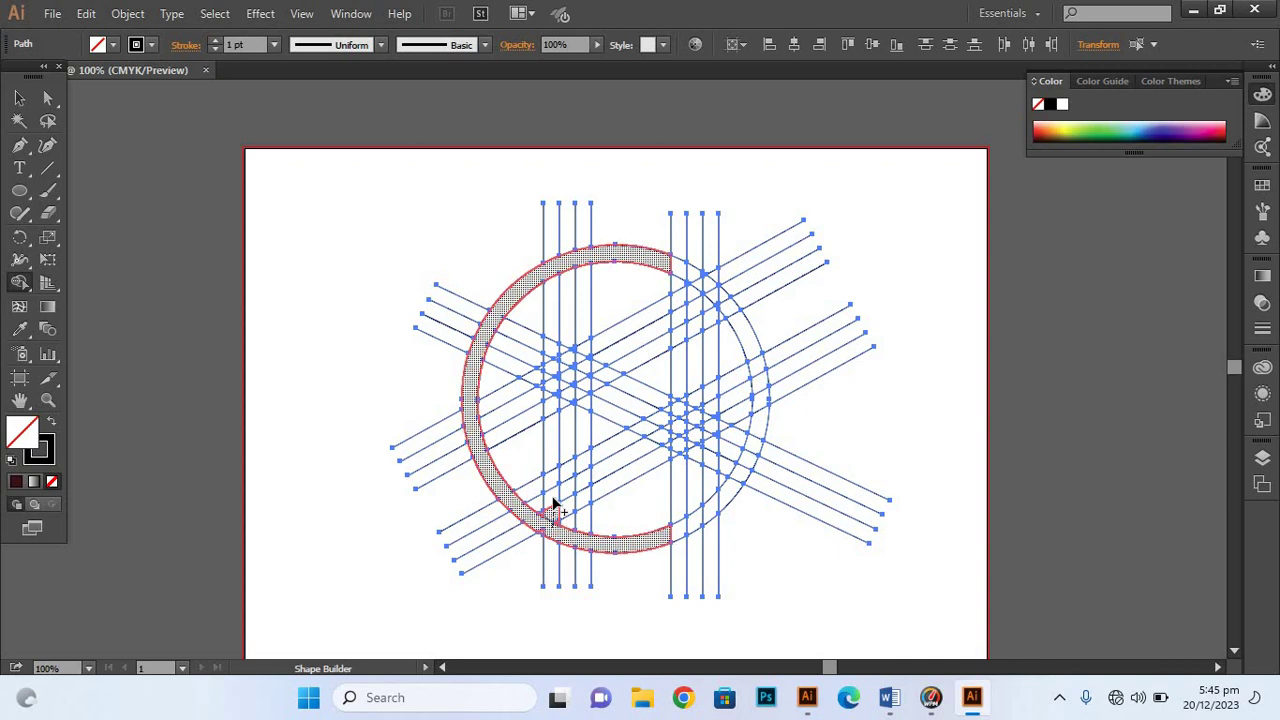
{"action": "left_click_drag", "start_coordinate": [548, 410], "coordinate": [549, 354]}
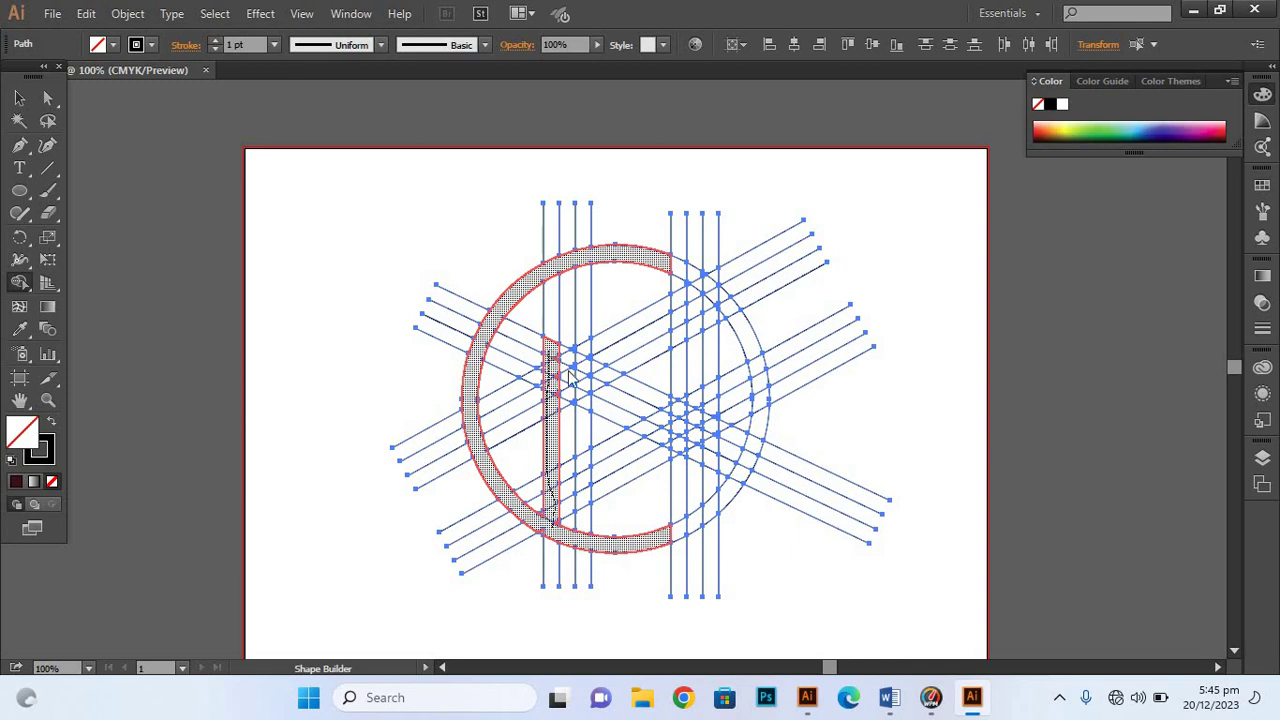
{"action": "left_click_drag", "start_coordinate": [549, 354], "coordinate": [600, 411]}
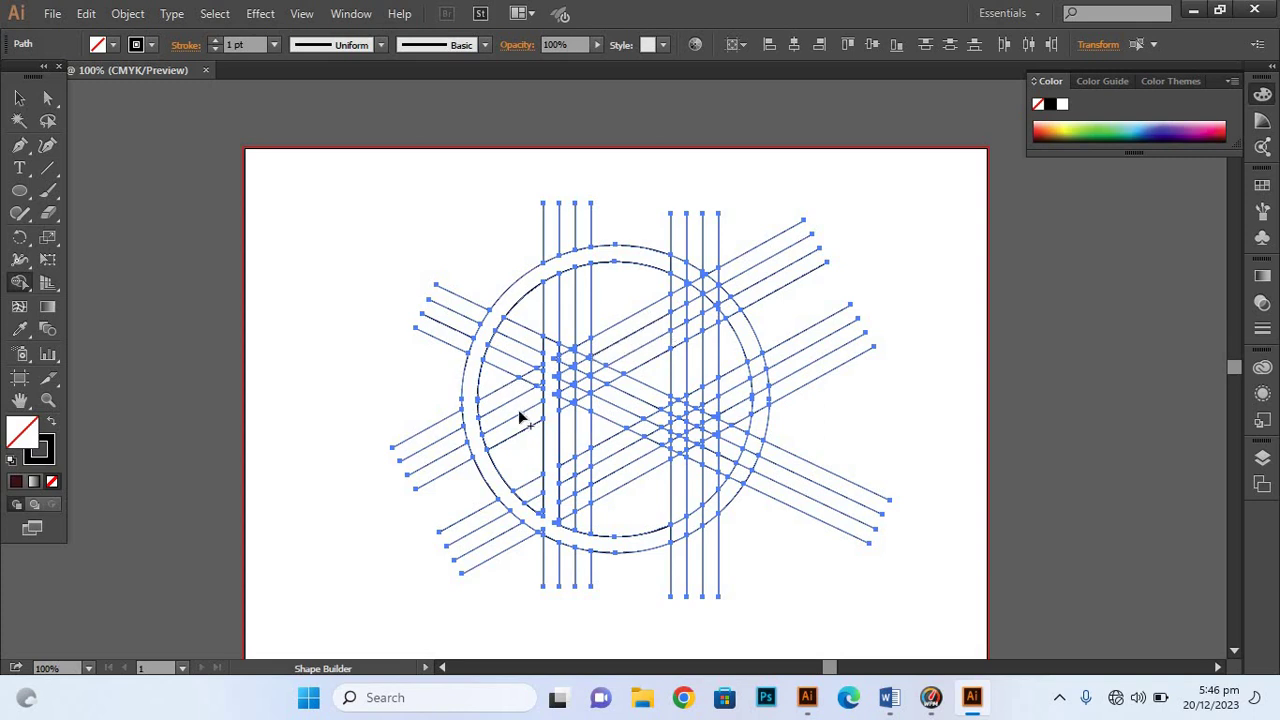
Try merging the ring's left arc with the vertical strip and diagonal, undoing a wrong merge.
{"action": "left_click_drag", "start_coordinate": [546, 523], "coordinate": [563, 320]}
{"action": "mouse_move", "coordinate": [586, 522]}
{"action": "left_mouse_down"}
{"action": "mouse_move", "coordinate": [586, 408]}
{"action": "mouse_move", "coordinate": [693, 452]}
{"action": "left_mouse_up"}
{"action": "key", "text": "ctrl+z"}
{"action": "mouse_move", "coordinate": [580, 543]}
{"action": "left_mouse_down"}
{"action": "mouse_move", "coordinate": [580, 388]}
{"action": "mouse_move", "coordinate": [681, 430]}
{"action": "left_mouse_up"}
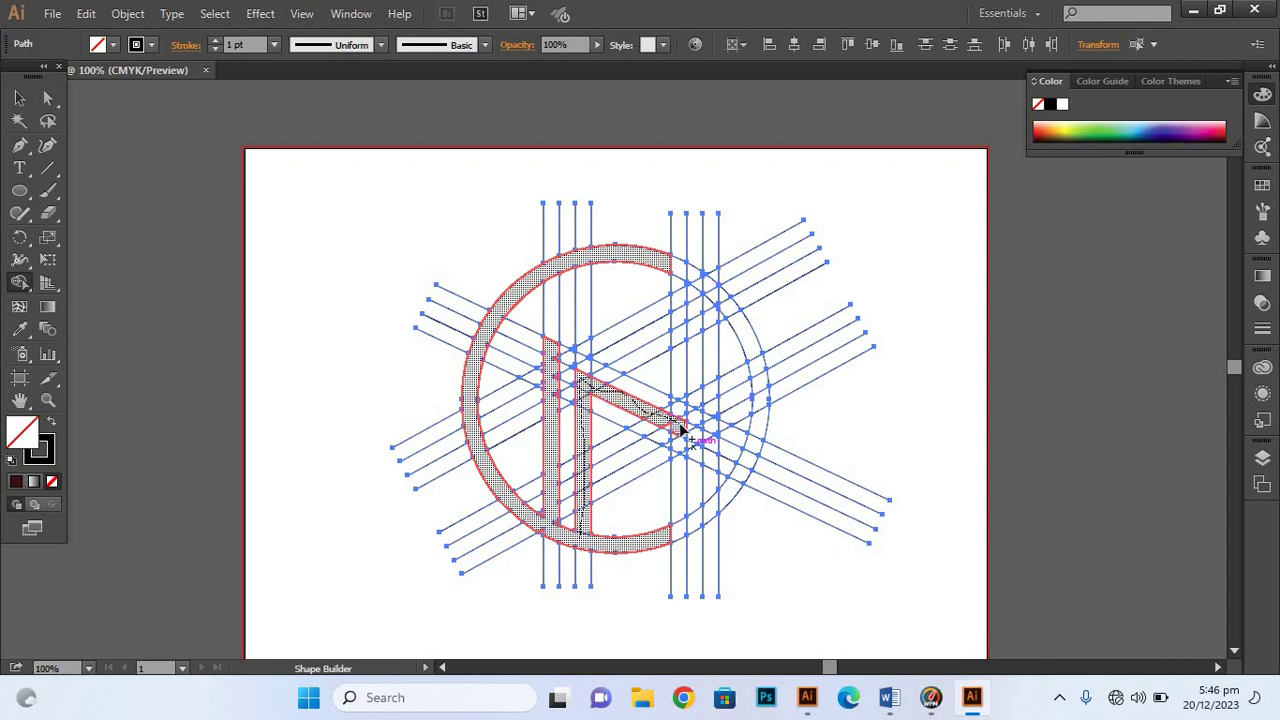
{"action": "left_click_drag", "start_coordinate": [683, 427], "coordinate": [744, 400]}
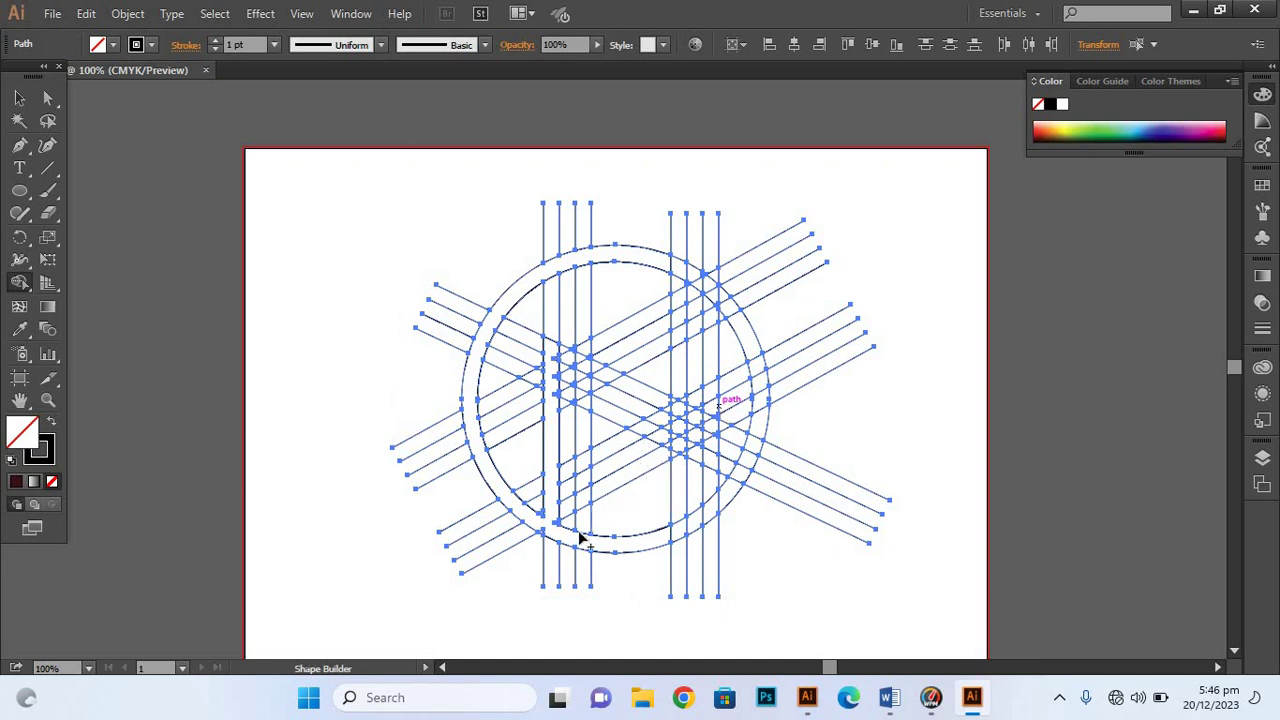
{"action": "left_click_drag", "start_coordinate": [581, 530], "coordinate": [586, 490]}
{"action": "left_click_drag", "start_coordinate": [580, 441], "coordinate": [581, 381]}
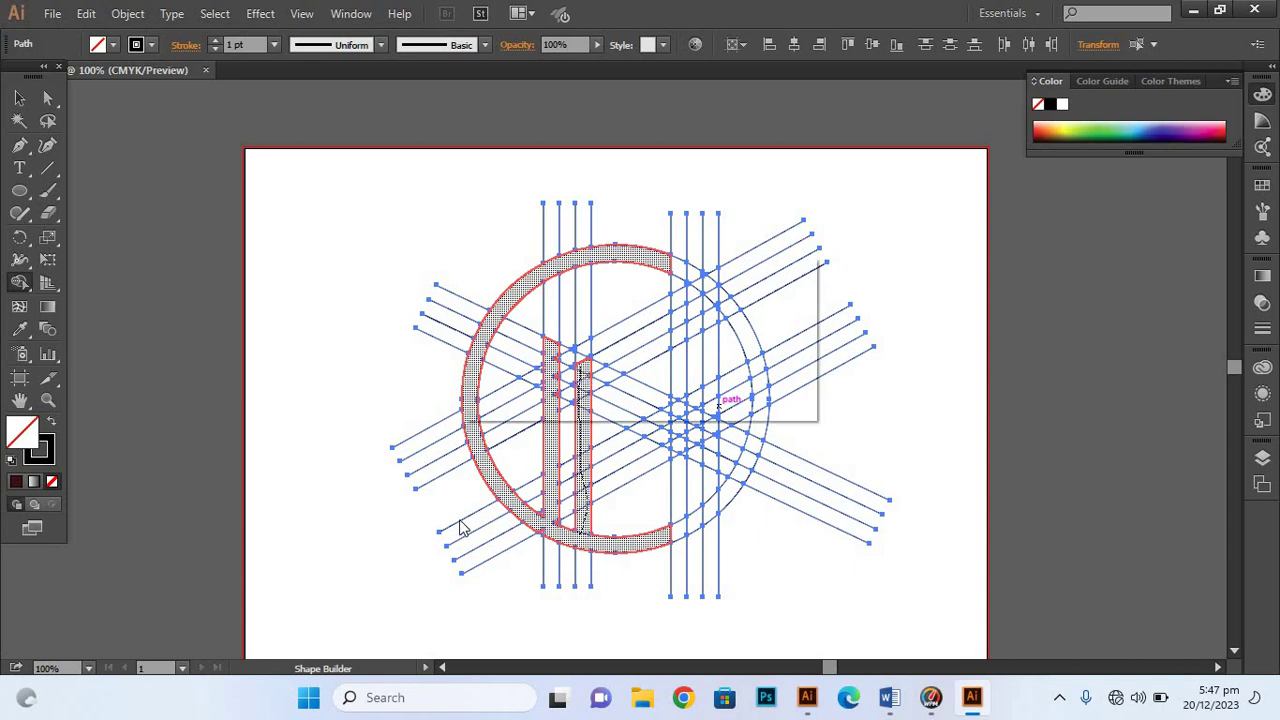
{"action": "left_click_drag", "start_coordinate": [581, 372], "coordinate": [461, 524]}
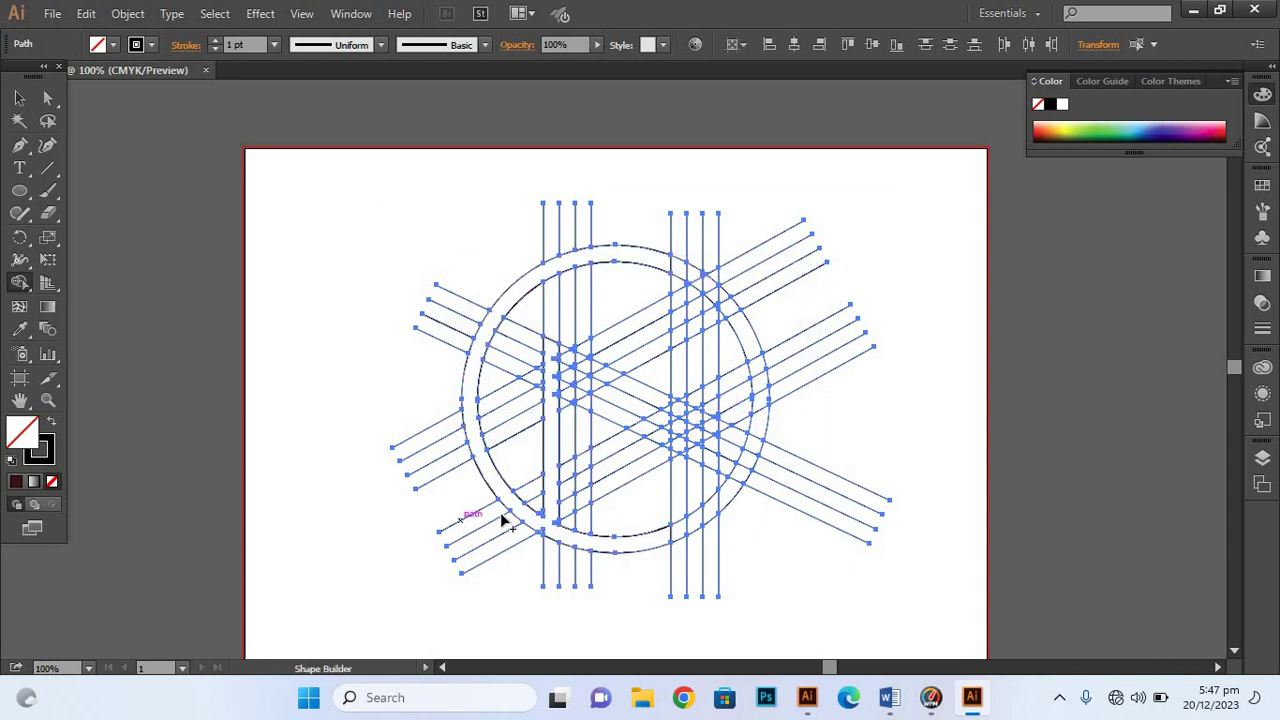
Merge the ring arc, inner vertical bar and upper diagonal bar into one shape.
{"action": "left_click_drag", "start_coordinate": [581, 530], "coordinate": [581, 481]}
{"action": "mouse_move", "coordinate": [581, 434]}
{"action": "left_mouse_down"}
{"action": "mouse_move", "coordinate": [581, 388]}
{"action": "mouse_move", "coordinate": [676, 426]}
{"action": "left_mouse_up"}
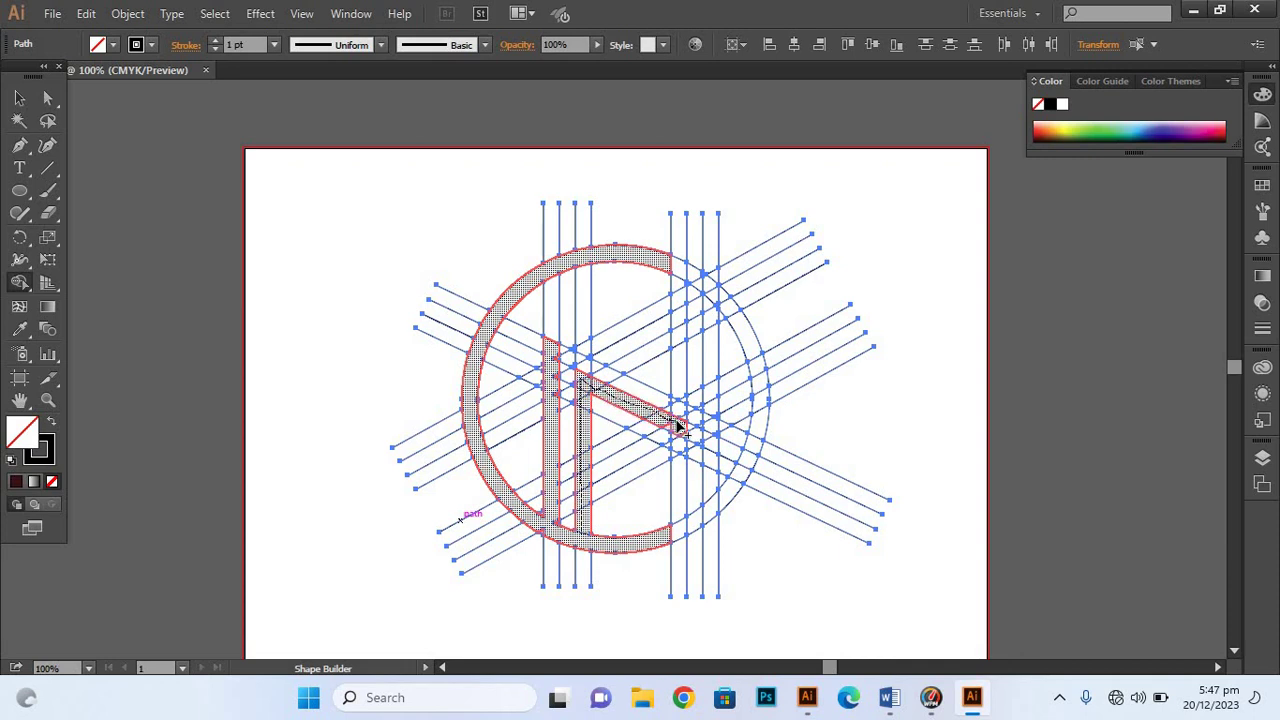
{"action": "left_click_drag", "start_coordinate": [676, 426], "coordinate": [643, 428]}
{"action": "key", "text": "ctrl+z"}
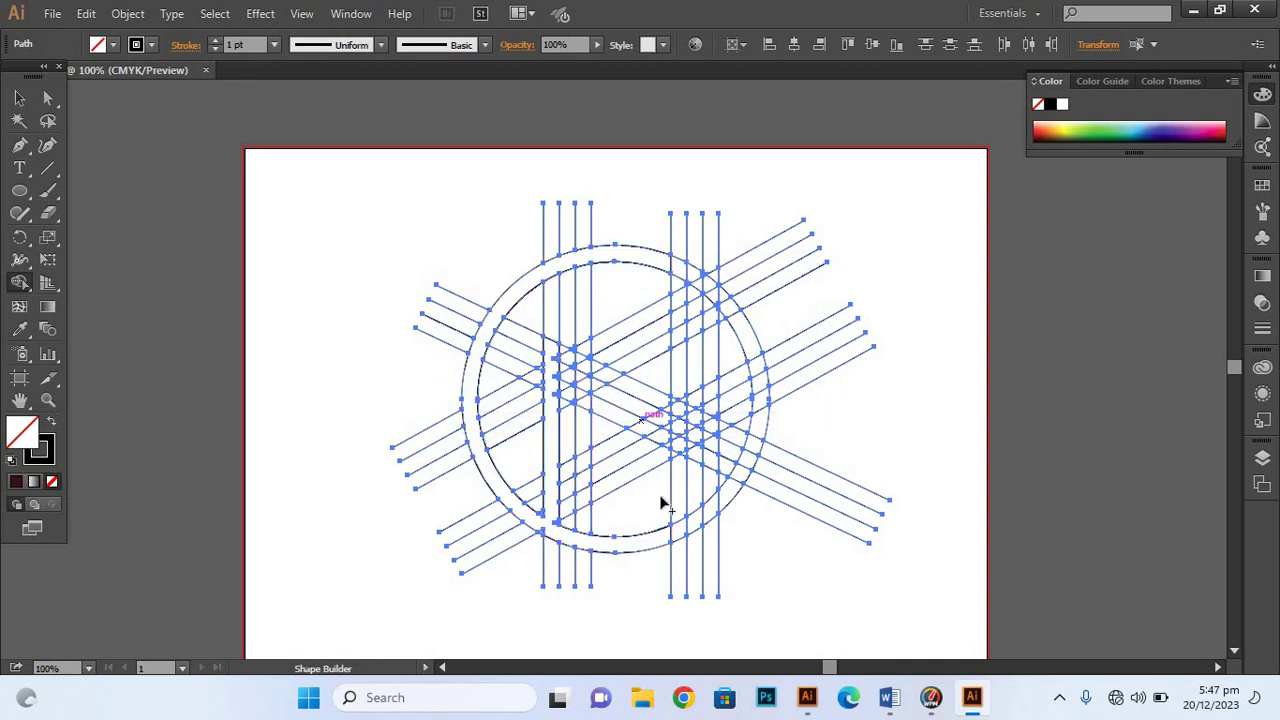
{"action": "mouse_move", "coordinate": [580, 540]}
{"action": "left_mouse_down"}
{"action": "mouse_move", "coordinate": [580, 385]}
{"action": "mouse_move", "coordinate": [660, 422]}
{"action": "mouse_move", "coordinate": [756, 371]}
{"action": "mouse_move", "coordinate": [722, 305]}
{"action": "mouse_move", "coordinate": [674, 271]}
{"action": "left_mouse_up"}
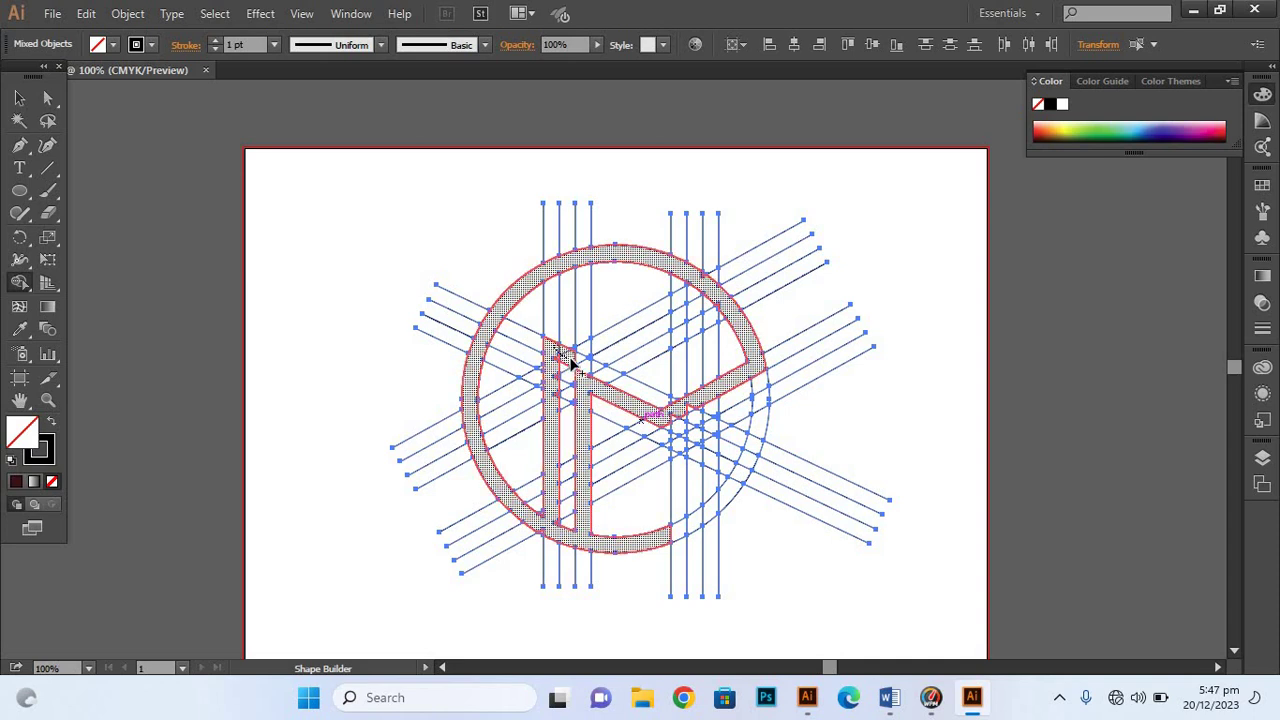
{"action": "left_click_drag", "start_coordinate": [575, 362], "coordinate": [710, 295]}
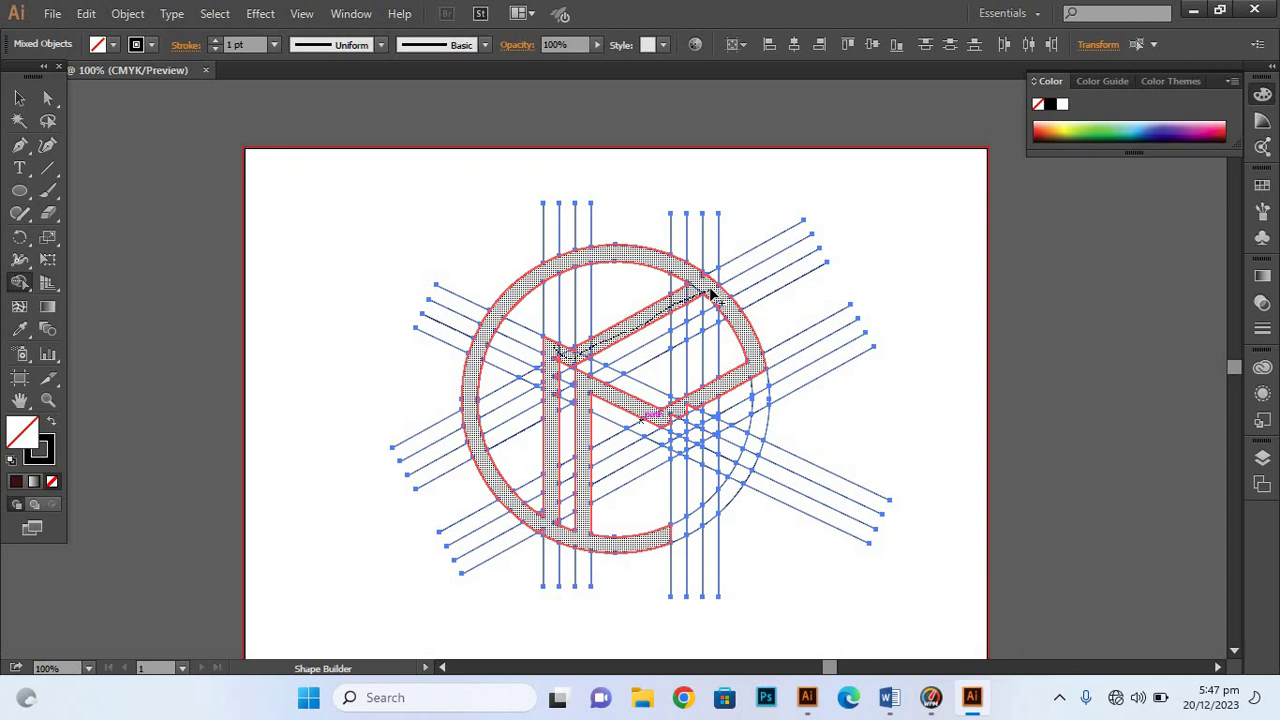
{"action": "left_click_drag", "start_coordinate": [712, 293], "coordinate": [508, 337]}
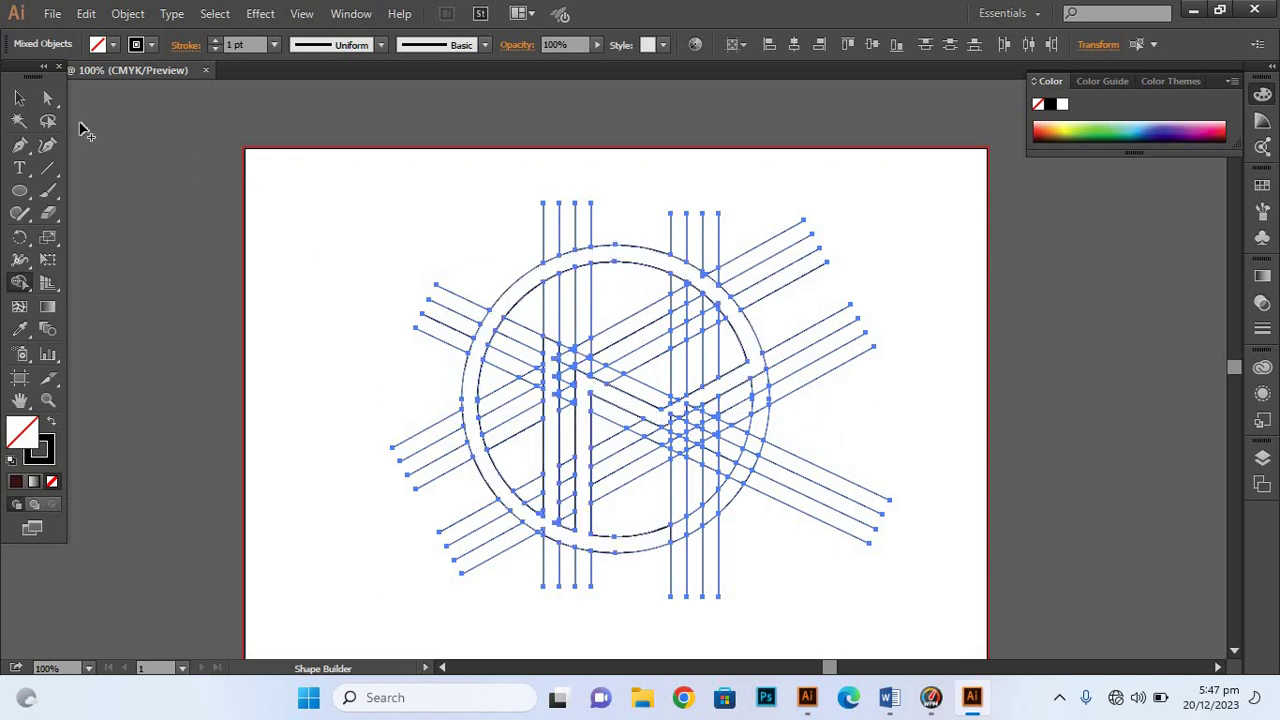
Draw a new diagonal line from the upper left across the M.
{"action": "left_click", "coordinate": [20, 98]}
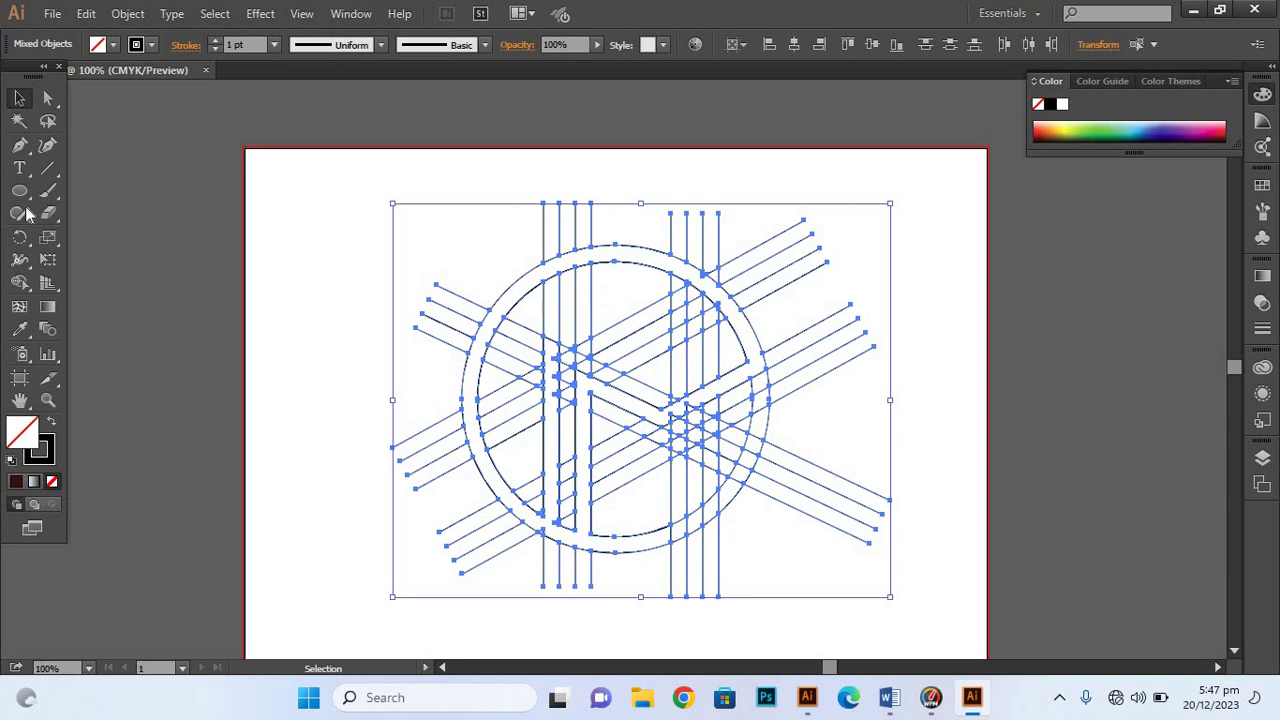
{"action": "left_click", "coordinate": [49, 170]}
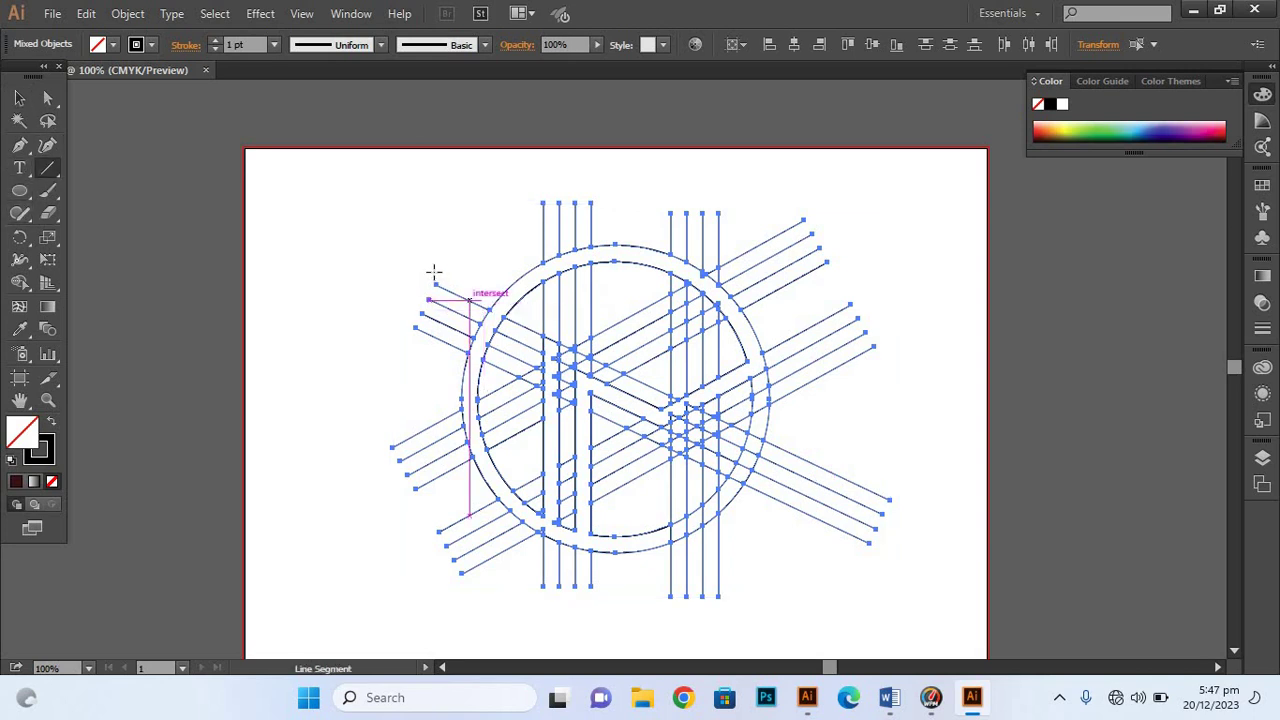
{"action": "left_click_drag", "start_coordinate": [438, 272], "coordinate": [650, 360]}
{"action": "left_click_drag", "start_coordinate": [756, 412], "coordinate": [846, 451]}
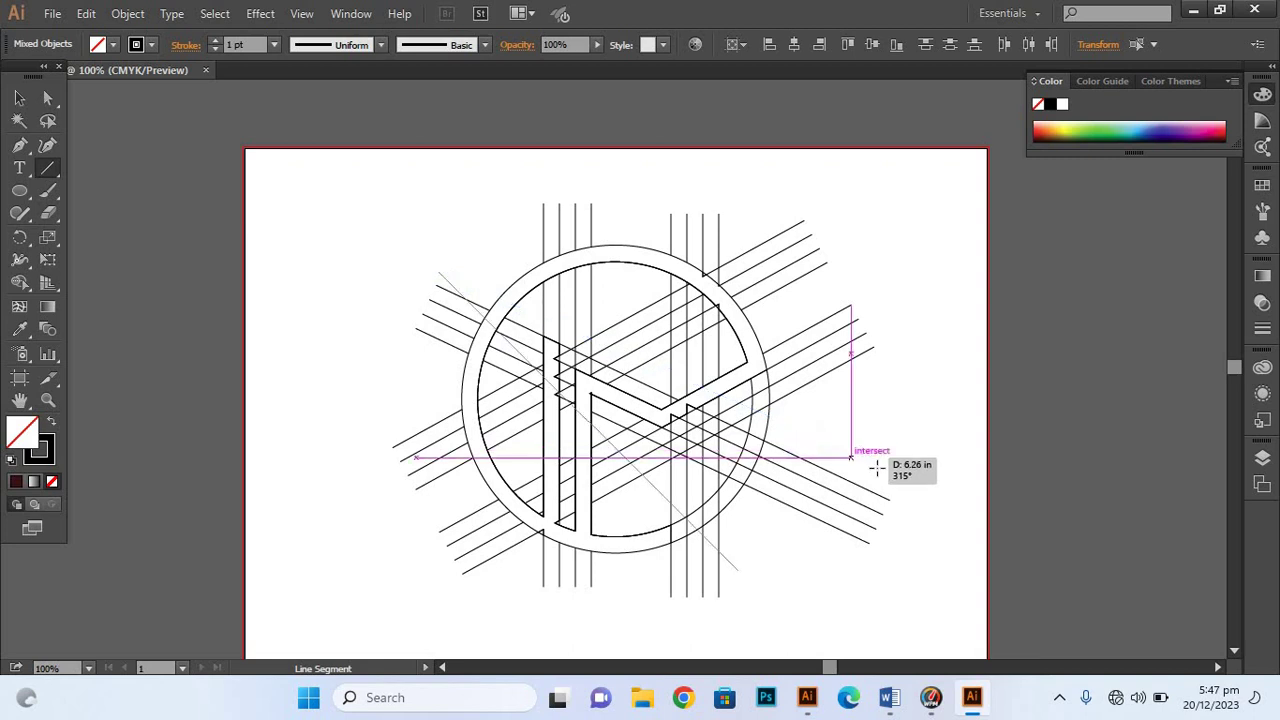
{"action": "left_click_drag", "start_coordinate": [846, 451], "coordinate": [755, 586]}
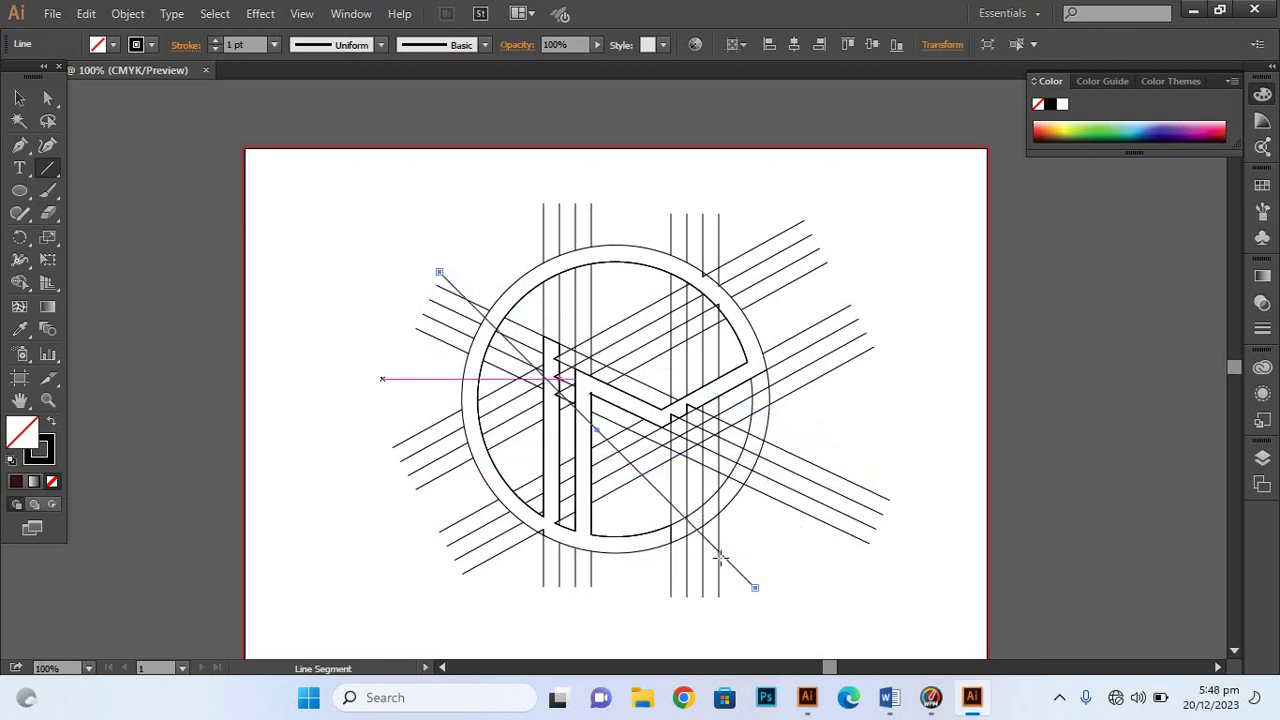
Move the line's lower endpoint to the ring's right side, then merge the zigzag pieces beside the left stem.
{"action": "left_click", "coordinate": [19, 97]}
{"action": "key", "text": "v"}
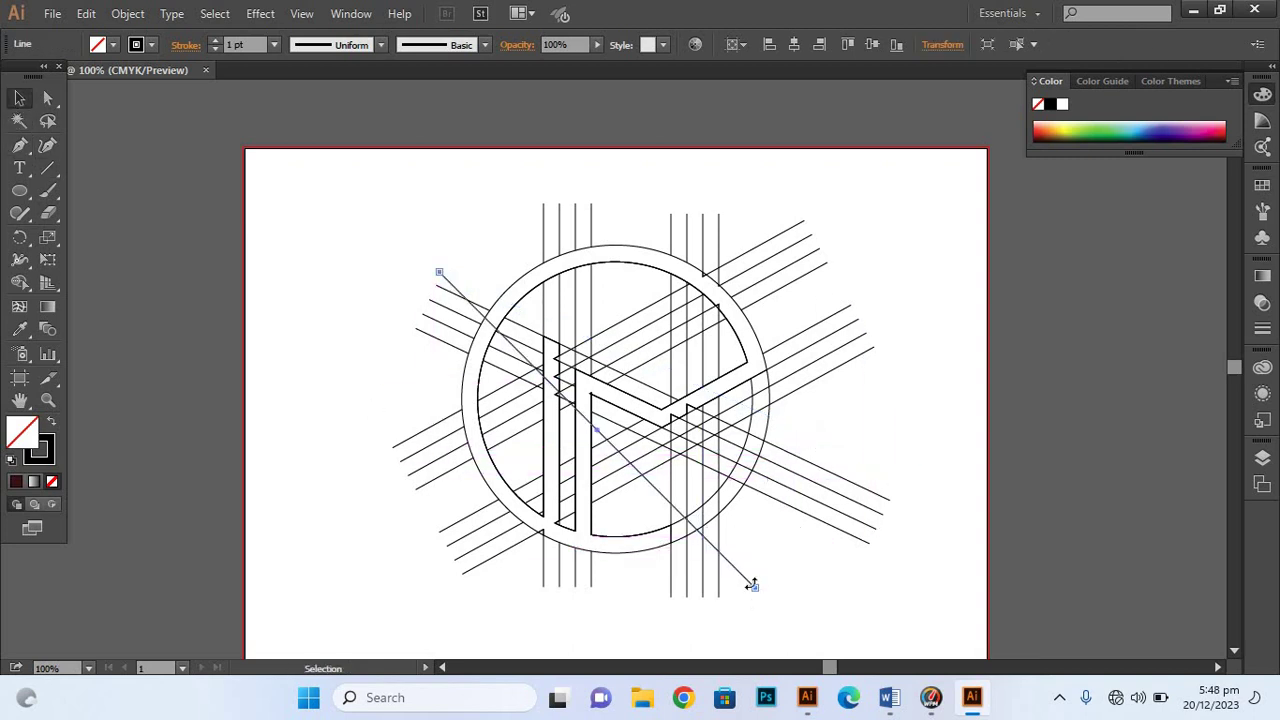
{"action": "mouse_move", "coordinate": [756, 590]}
{"action": "left_mouse_down"}
{"action": "mouse_move", "coordinate": [870, 464]}
{"action": "mouse_move", "coordinate": [884, 468]}
{"action": "left_mouse_up"}
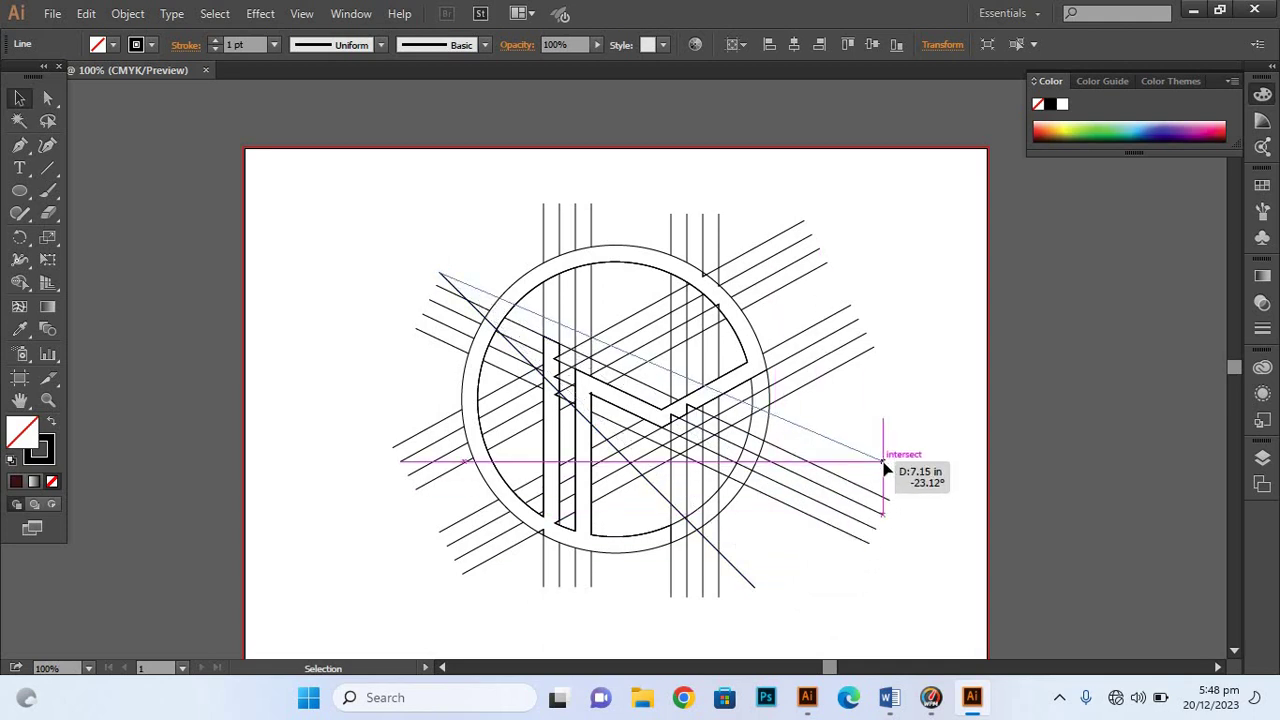
{"action": "left_click_drag", "start_coordinate": [886, 468], "coordinate": [890, 474]}
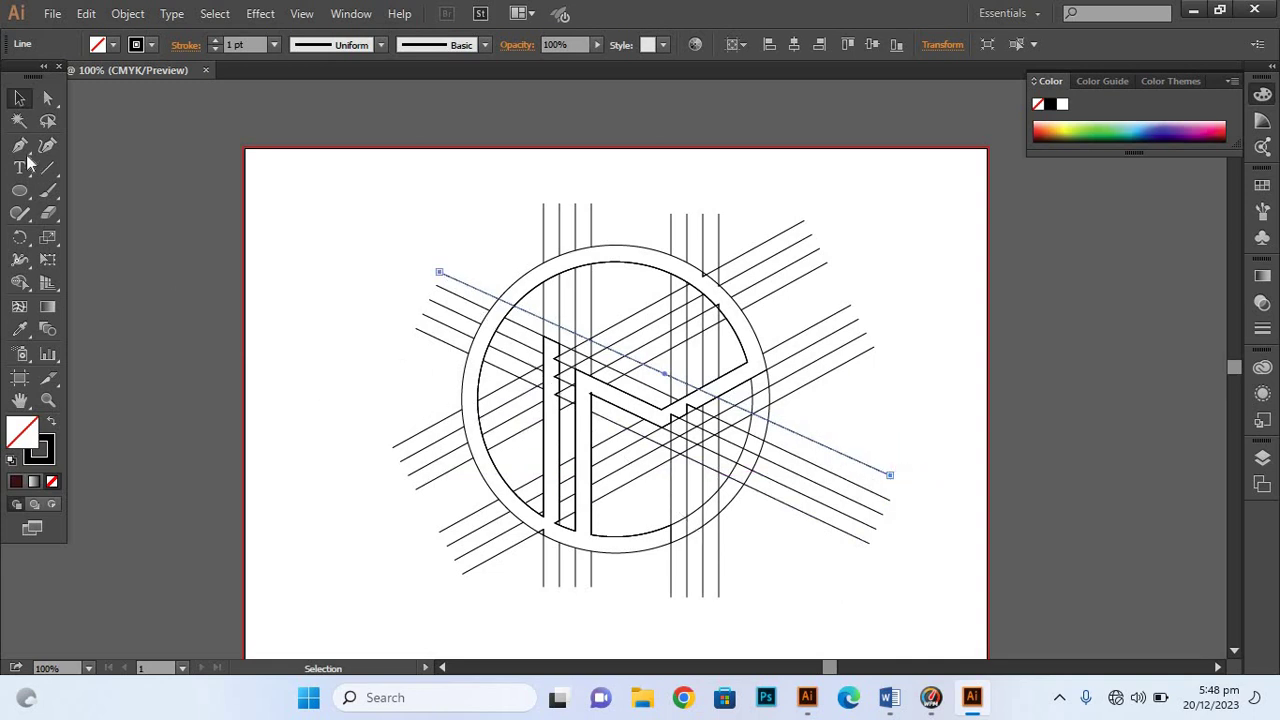
{"action": "left_click_drag", "start_coordinate": [20, 282], "coordinate": [115, 280]}
{"action": "left_click_drag", "start_coordinate": [556, 418], "coordinate": [555, 366]}
Select all artwork and Shape Builder-merge the ring arc, left stem and diagonal arm to the circle edge.
{"action": "left_click", "coordinate": [19, 98]}
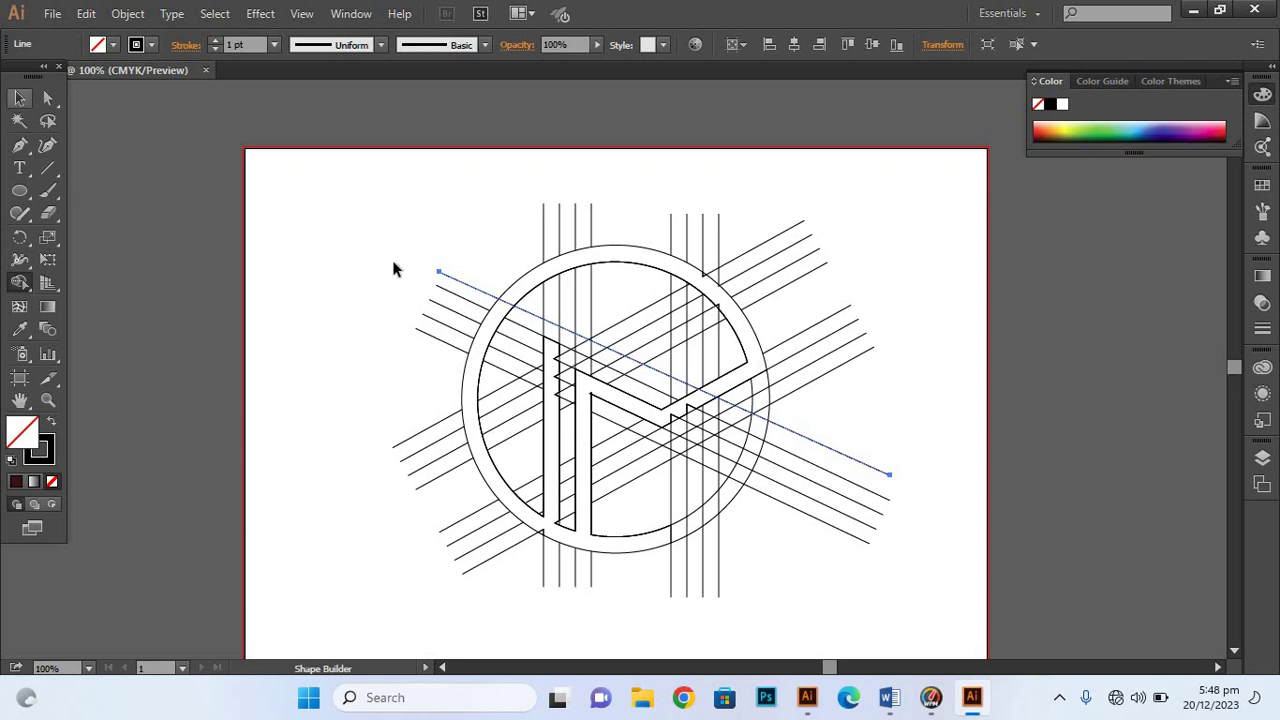
{"action": "left_click_drag", "start_coordinate": [357, 215], "coordinate": [928, 622]}
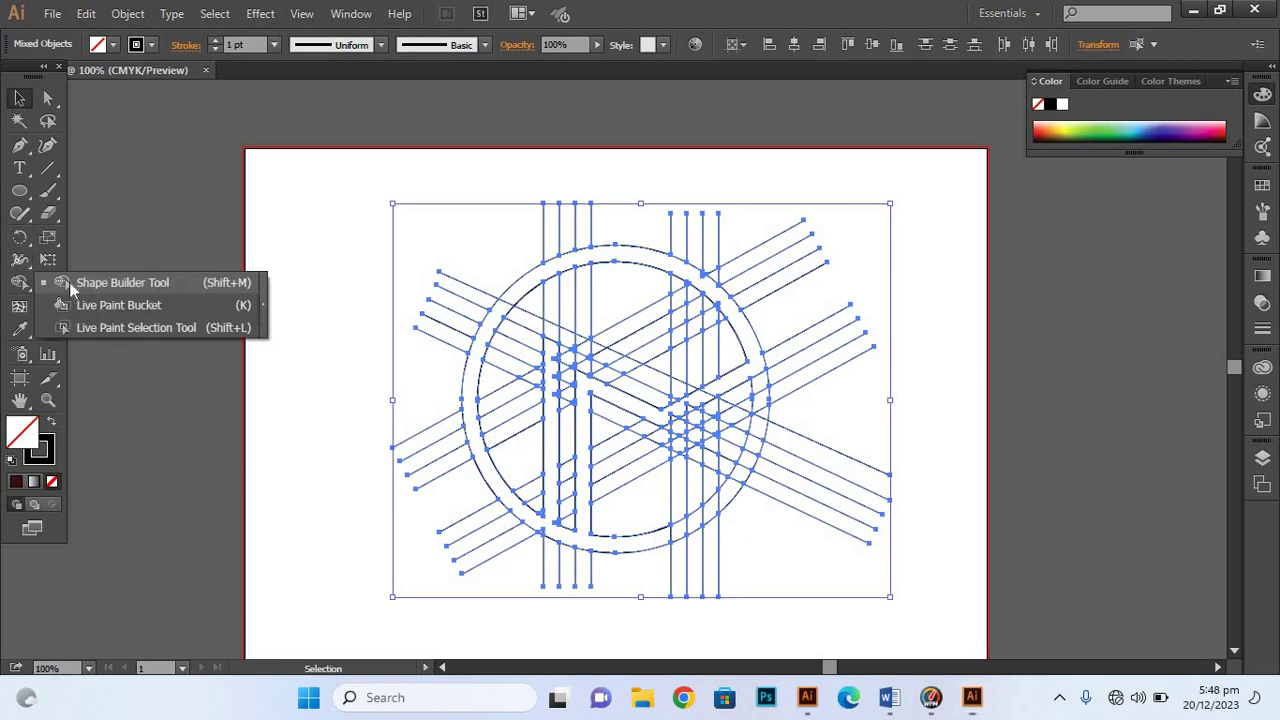
{"action": "left_click_drag", "start_coordinate": [26, 288], "coordinate": [84, 282]}
{"action": "mouse_move", "coordinate": [556, 415]}
{"action": "left_mouse_down"}
{"action": "mouse_move", "coordinate": [553, 340]}
{"action": "mouse_move", "coordinate": [606, 356]}
{"action": "mouse_move", "coordinate": [709, 310]}
{"action": "left_mouse_up"}
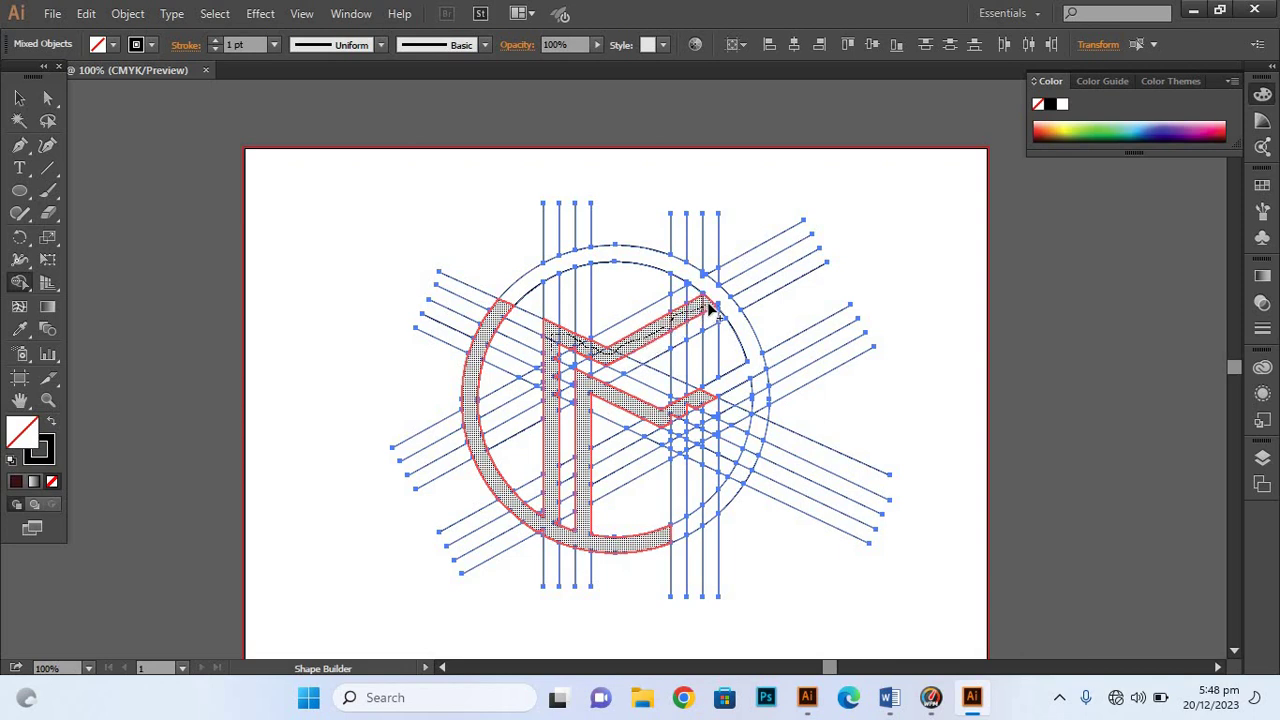
{"action": "left_click_drag", "start_coordinate": [709, 310], "coordinate": [610, 372]}
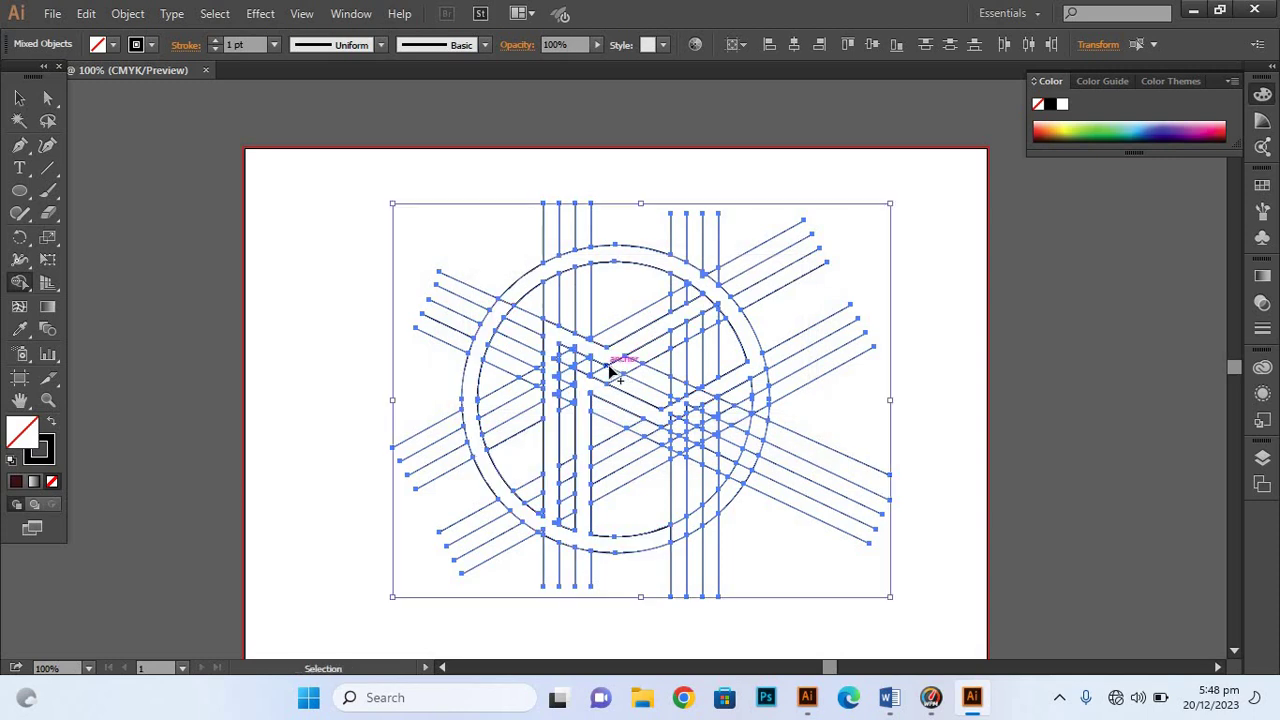
{"action": "mouse_move", "coordinate": [558, 402]}
{"action": "left_mouse_down"}
{"action": "mouse_move", "coordinate": [561, 336]}
{"action": "mouse_move", "coordinate": [612, 365]}
{"action": "left_mouse_up"}
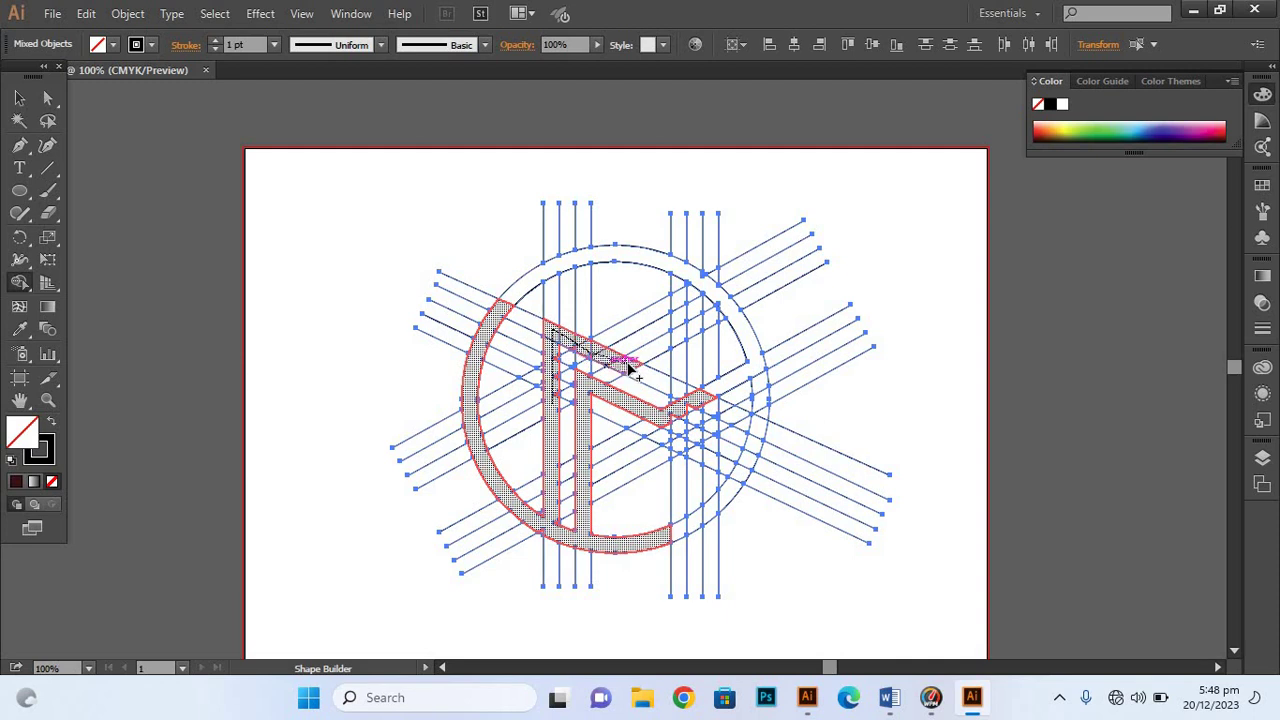
{"action": "left_click_drag", "start_coordinate": [629, 369], "coordinate": [726, 315]}
{"action": "left_click_drag", "start_coordinate": [695, 355], "coordinate": [628, 471]}
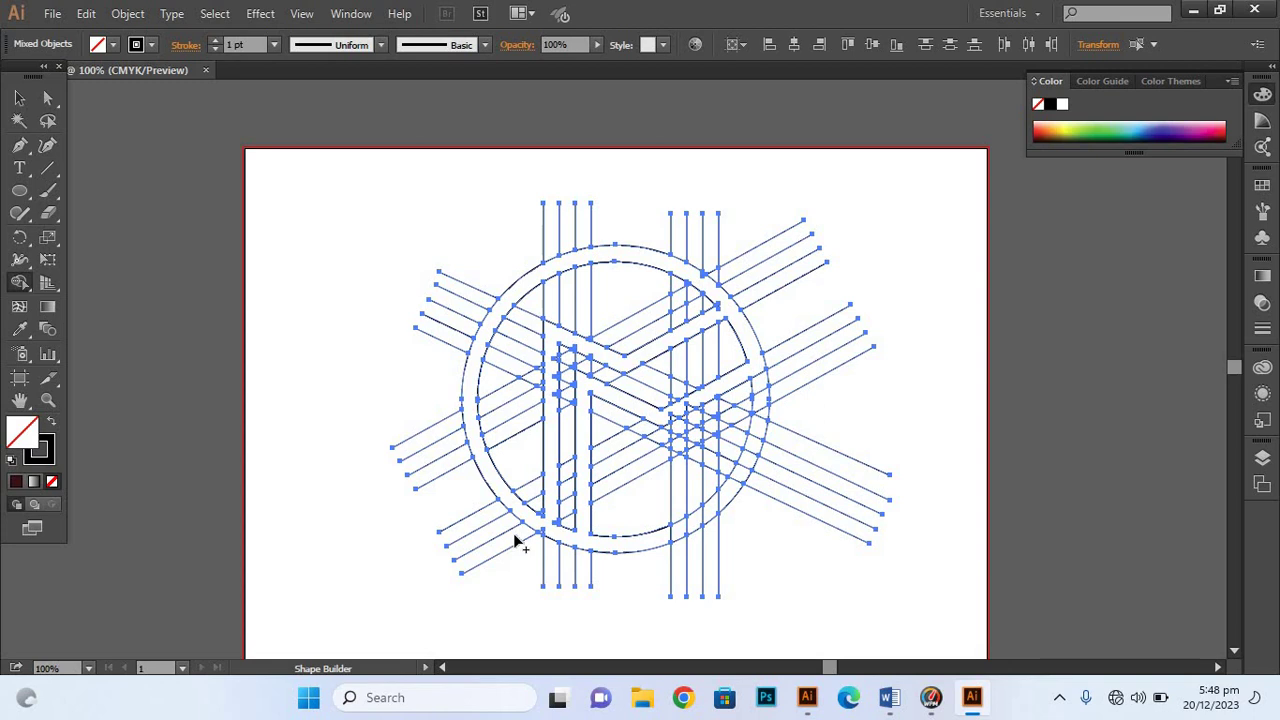
Zoom to 300% and merge the M band pieces with Shape Builder, removing crossing lines.
{"action": "key", "text": "v"}
{"action": "key", "text": "ctrl+equal"}
{"action": "key", "text": "ctrl+equal"}
{"action": "key", "text": "ctrl+equal"}
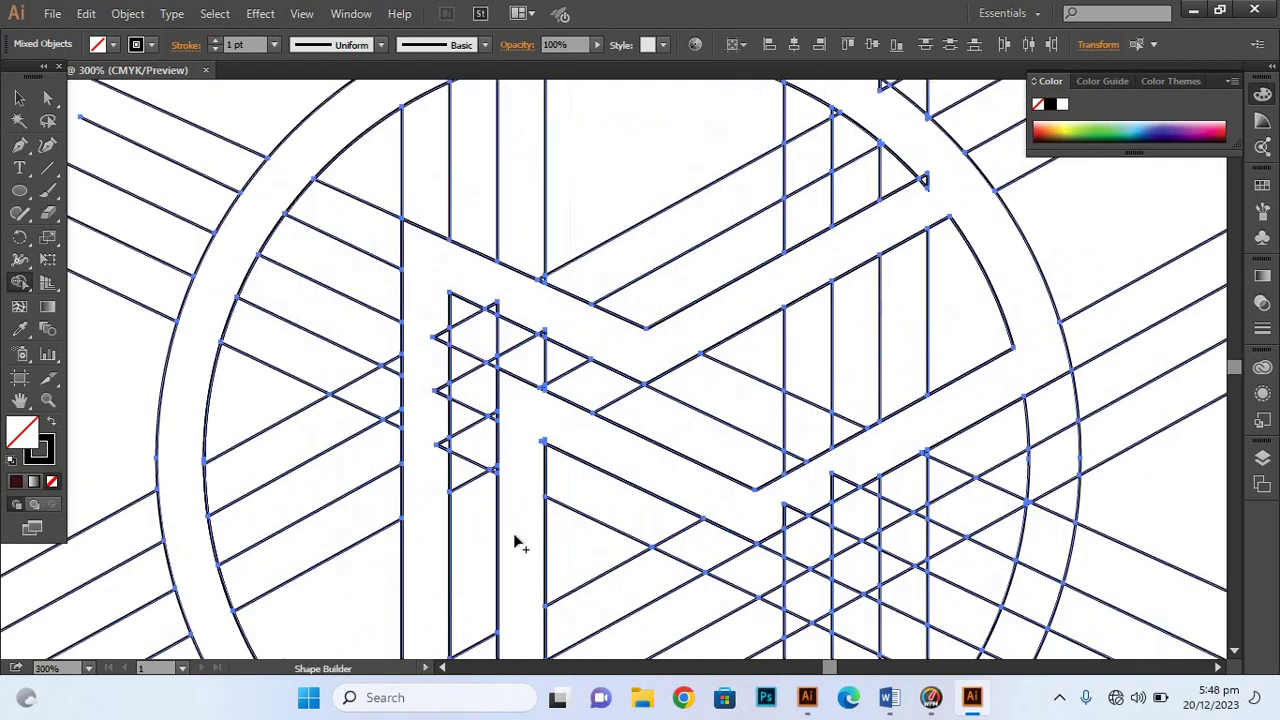
{"action": "key", "text": "shift+m"}
{"action": "left_click_drag", "start_coordinate": [440, 330], "coordinate": [425, 485]}
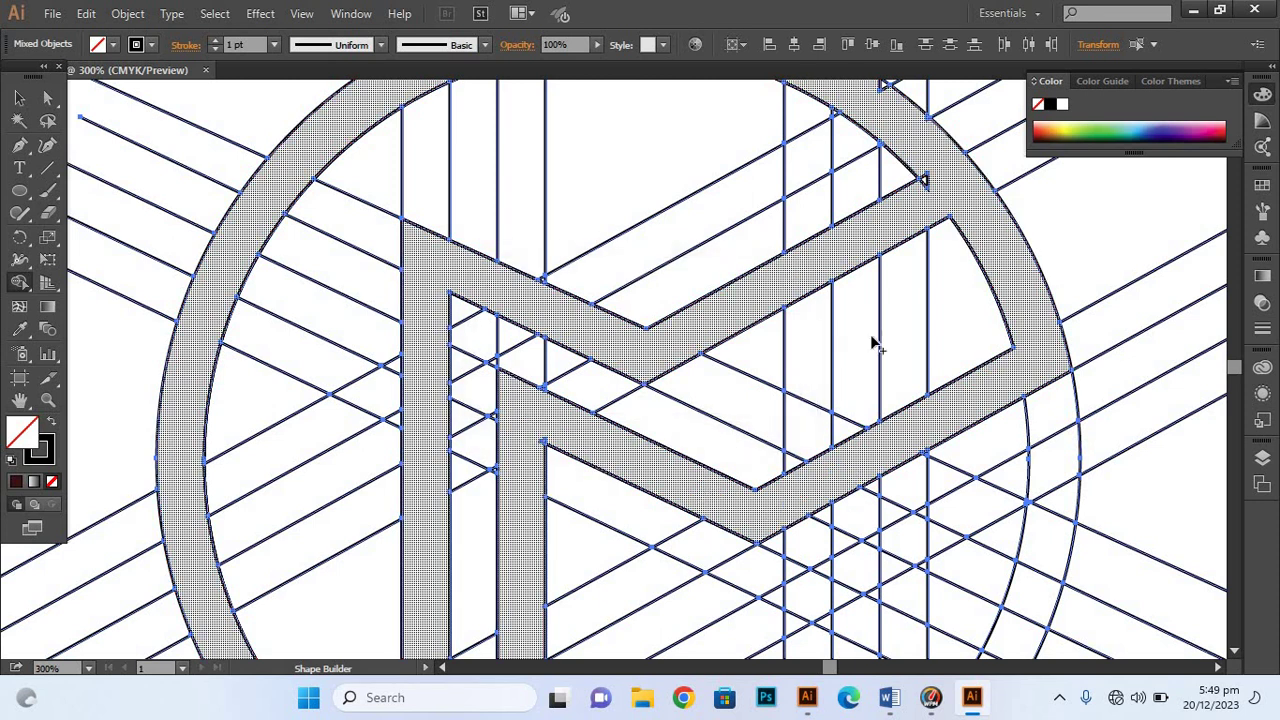
{"action": "left_click", "coordinate": [924, 180]}
{"action": "left_click_drag", "start_coordinate": [934, 196], "coordinate": [848, 338]}
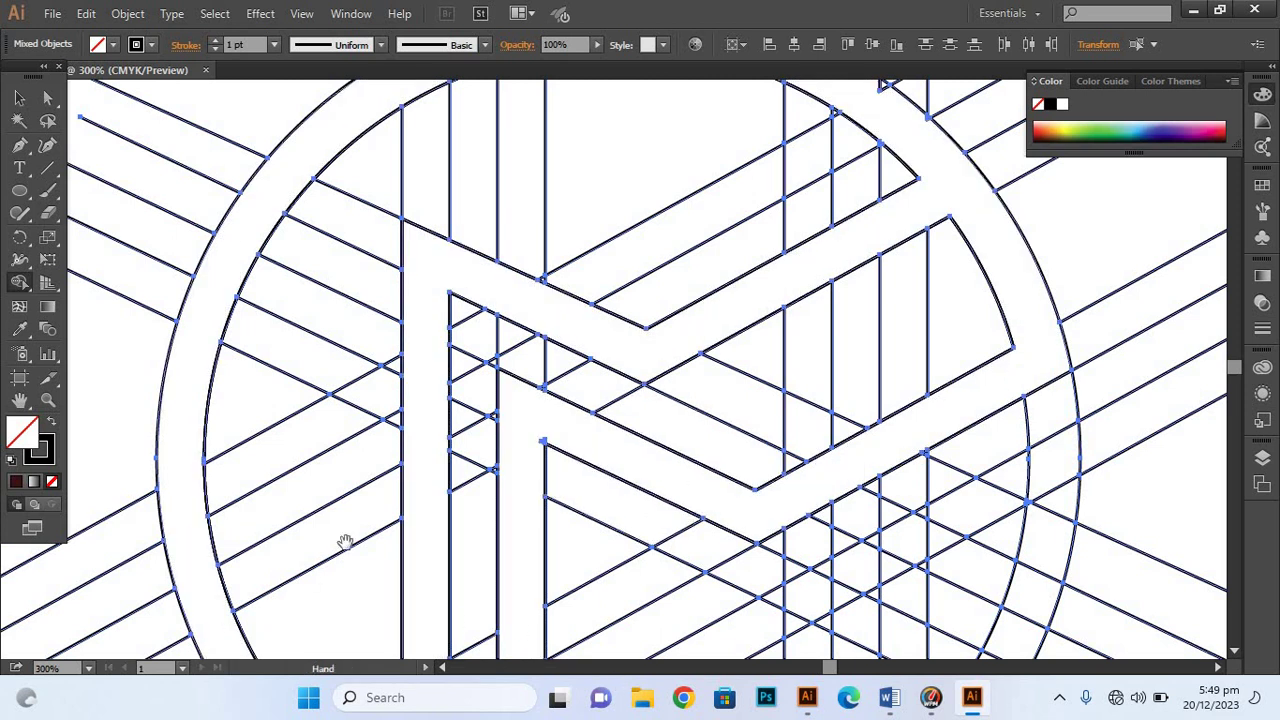
Merge the top circle band with the diagonal band and its small triangles.
{"action": "left_click_drag", "start_coordinate": [616, 245], "coordinate": [428, 455]}
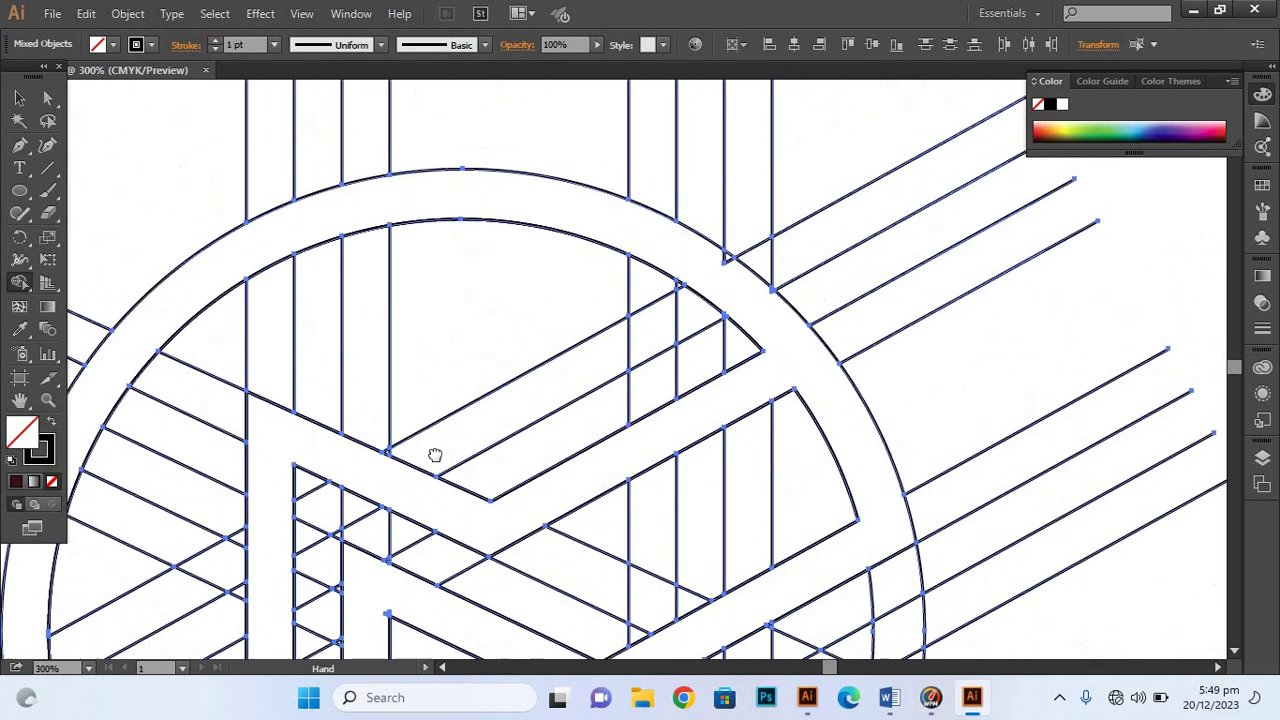
{"action": "left_click_drag", "start_coordinate": [694, 294], "coordinate": [716, 308]}
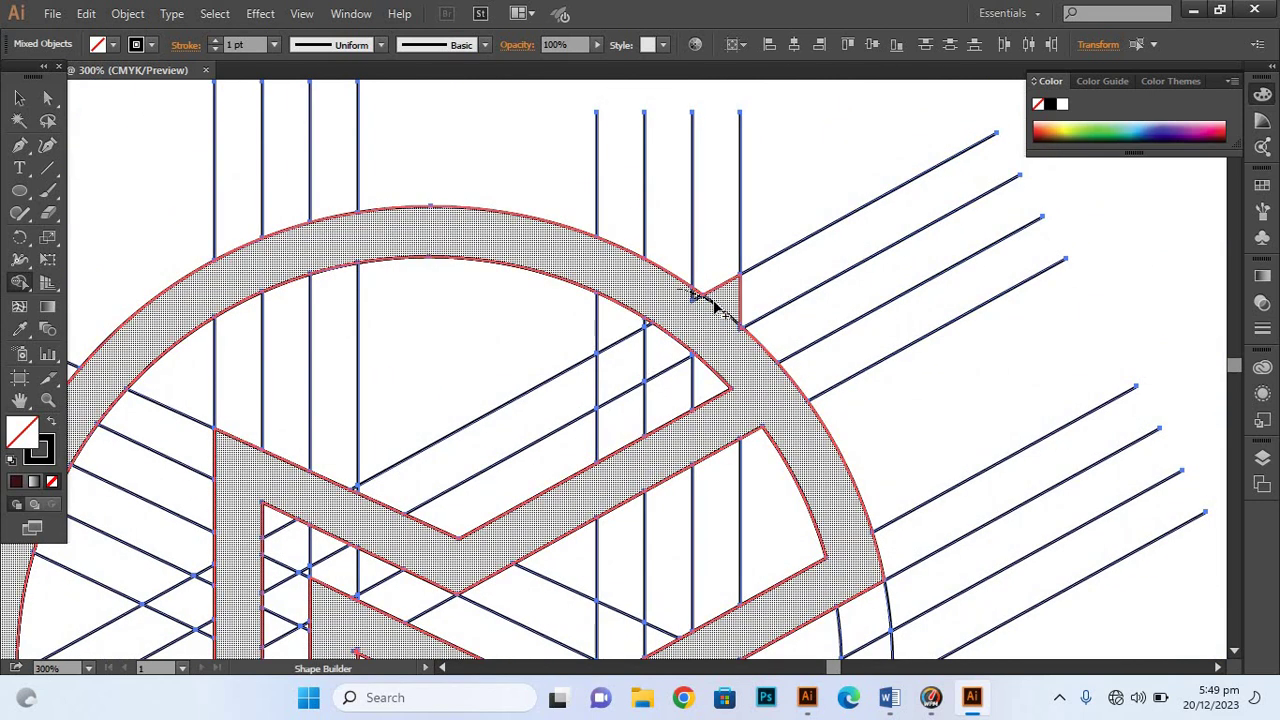
{"action": "left_click_drag", "start_coordinate": [605, 323], "coordinate": [600, 330]}
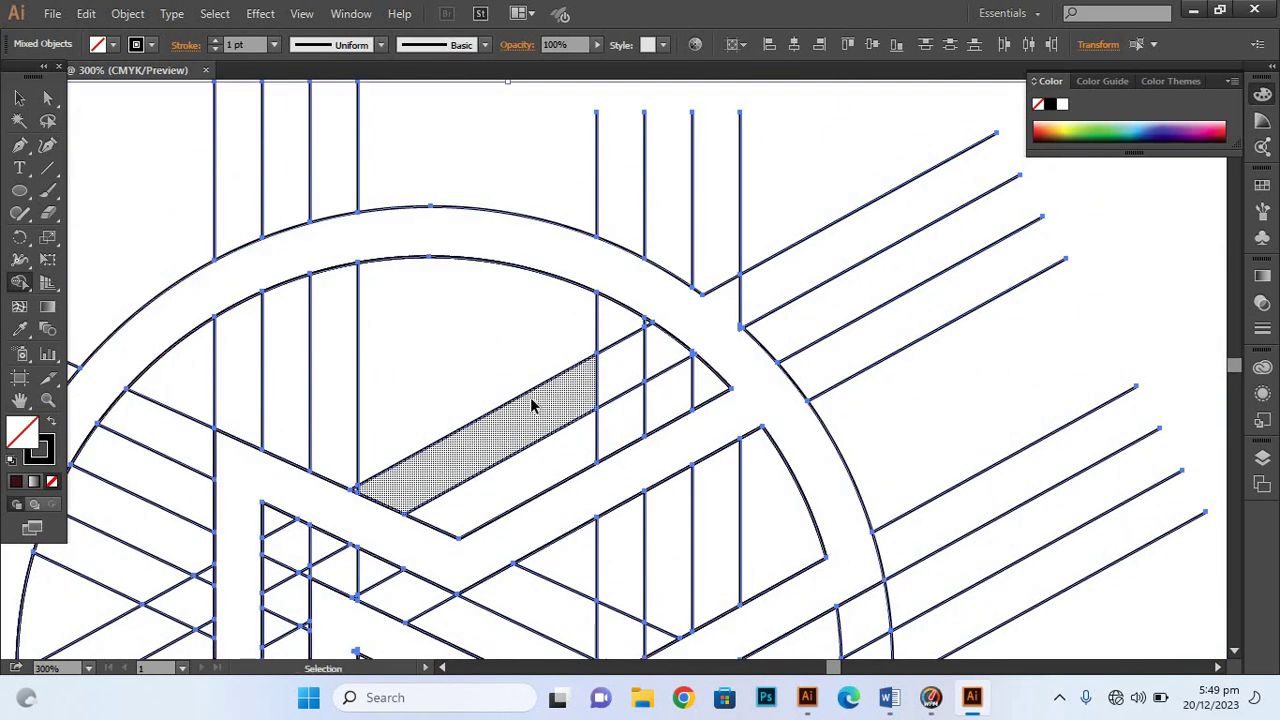
{"action": "mouse_move", "coordinate": [689, 289]}
{"action": "left_mouse_down"}
{"action": "mouse_move", "coordinate": [700, 305]}
{"action": "mouse_move", "coordinate": [669, 374]}
{"action": "left_mouse_up"}
{"action": "left_click_drag", "start_coordinate": [737, 333], "coordinate": [720, 398]}
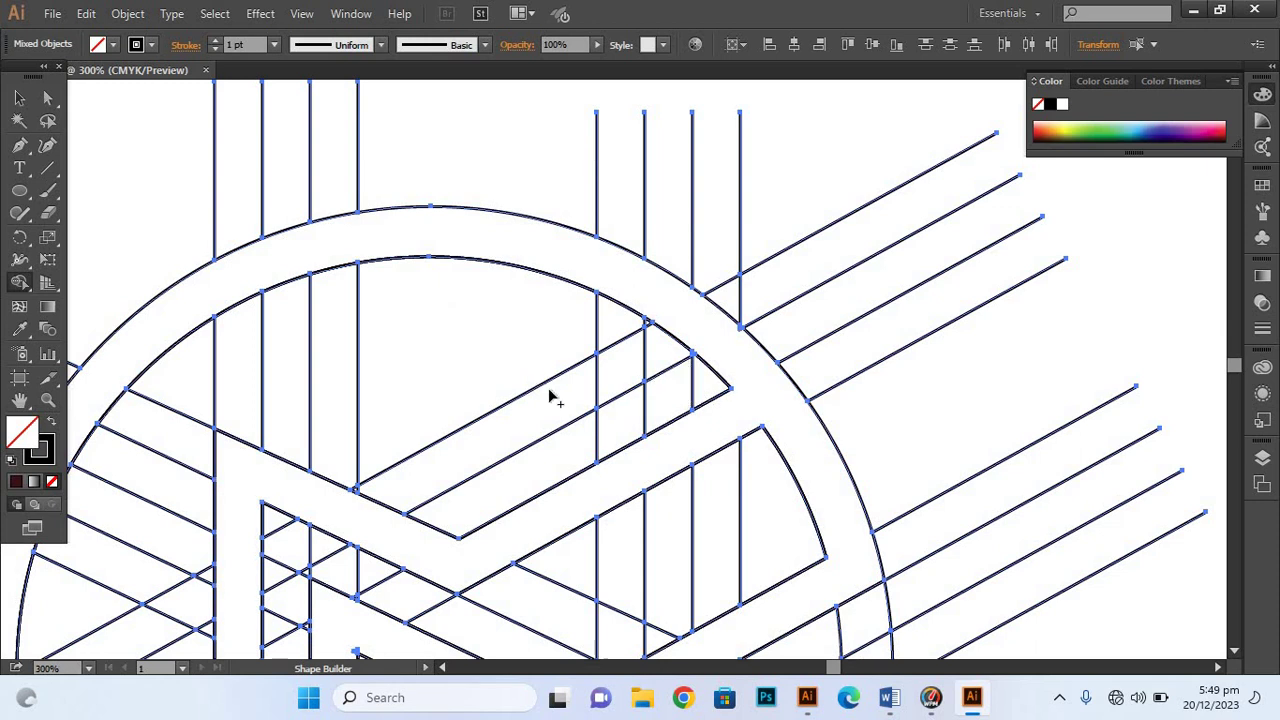
Merge the hatched regions near the M's left stem and the ring's bottom.
{"action": "mouse_move", "coordinate": [365, 642]}
{"action": "left_mouse_down"}
{"action": "mouse_move", "coordinate": [535, 432]}
{"action": "mouse_move", "coordinate": [511, 203]}
{"action": "left_mouse_up"}
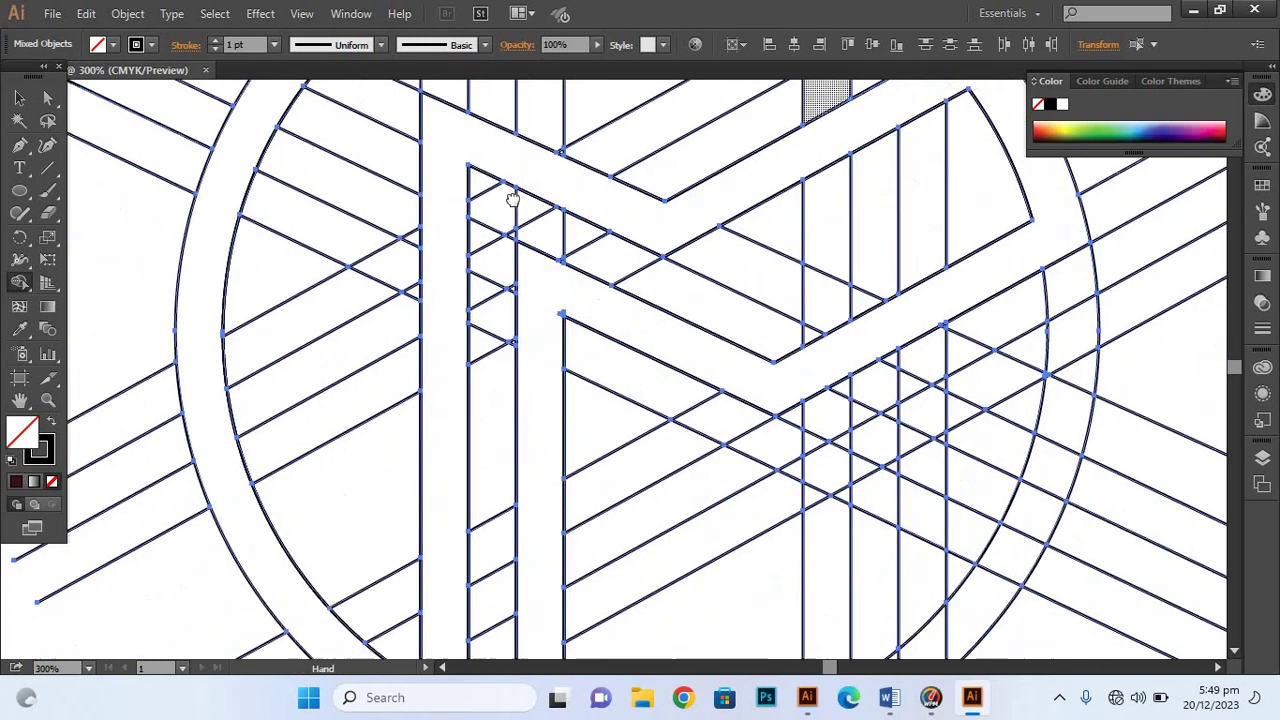
{"action": "left_click_drag", "start_coordinate": [534, 425], "coordinate": [531, 289]}
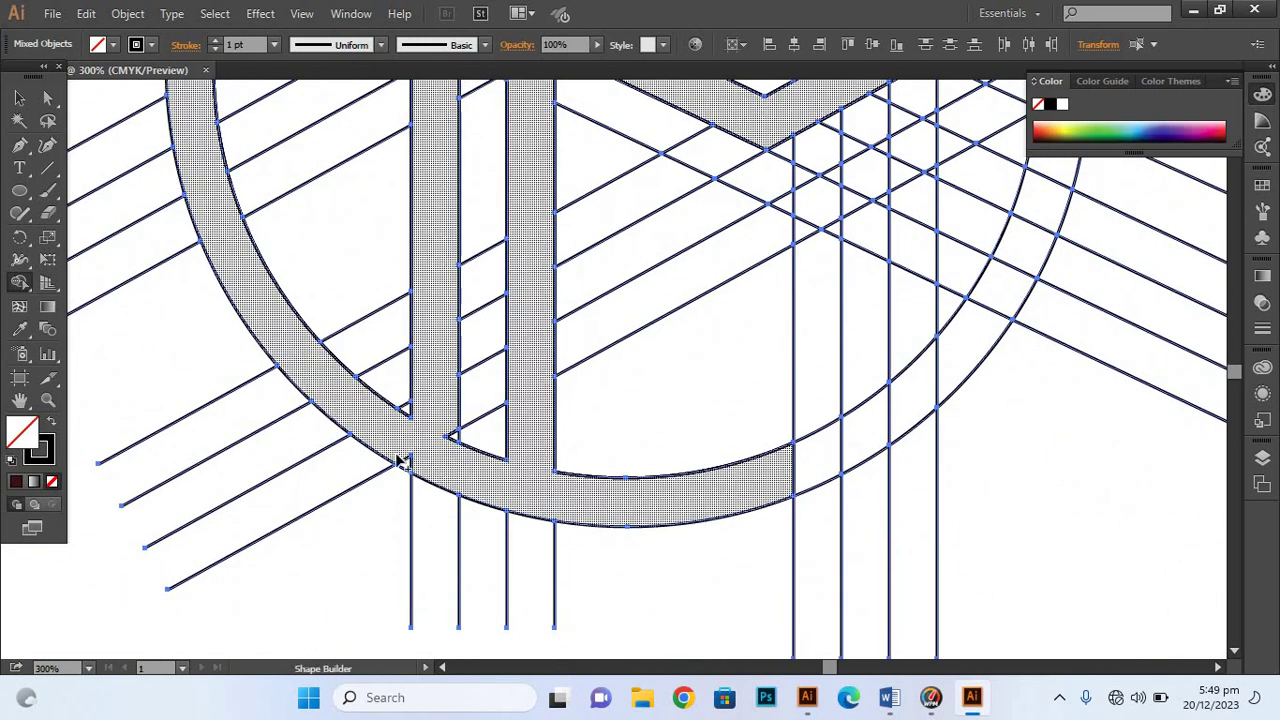
{"action": "left_click_drag", "start_coordinate": [404, 462], "coordinate": [438, 503]}
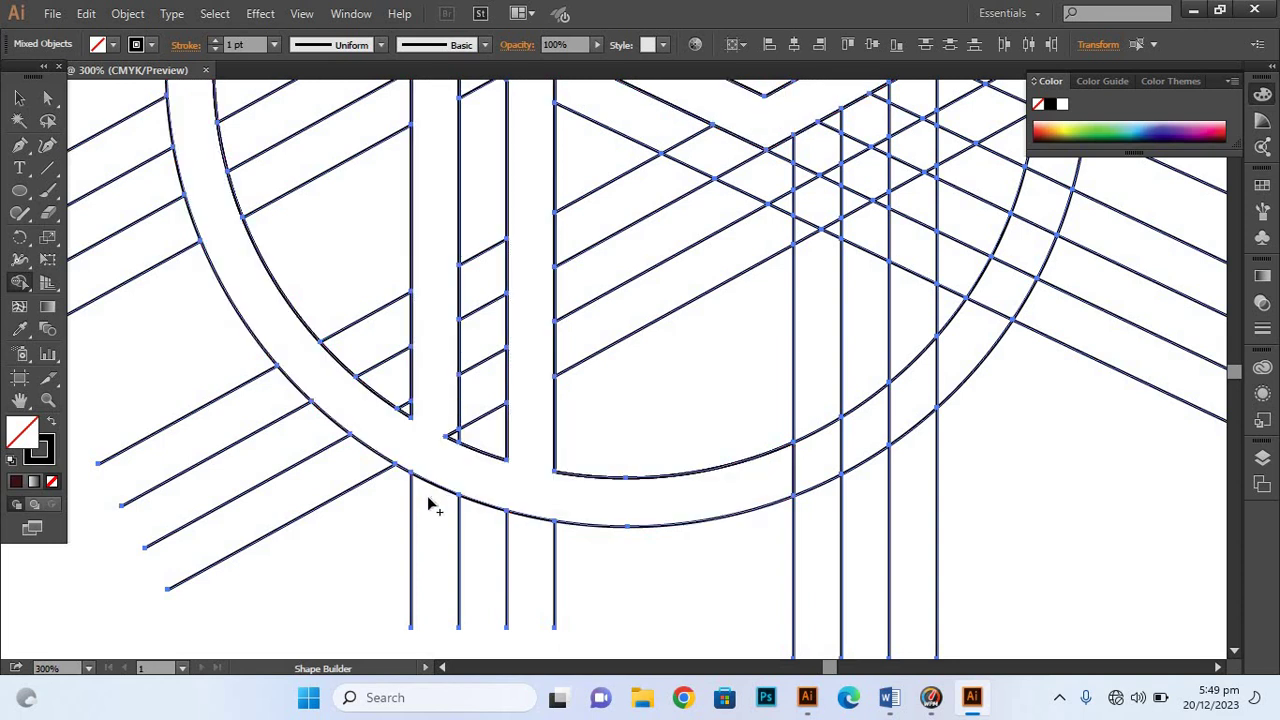
{"action": "left_click_drag", "start_coordinate": [634, 300], "coordinate": [537, 471]}
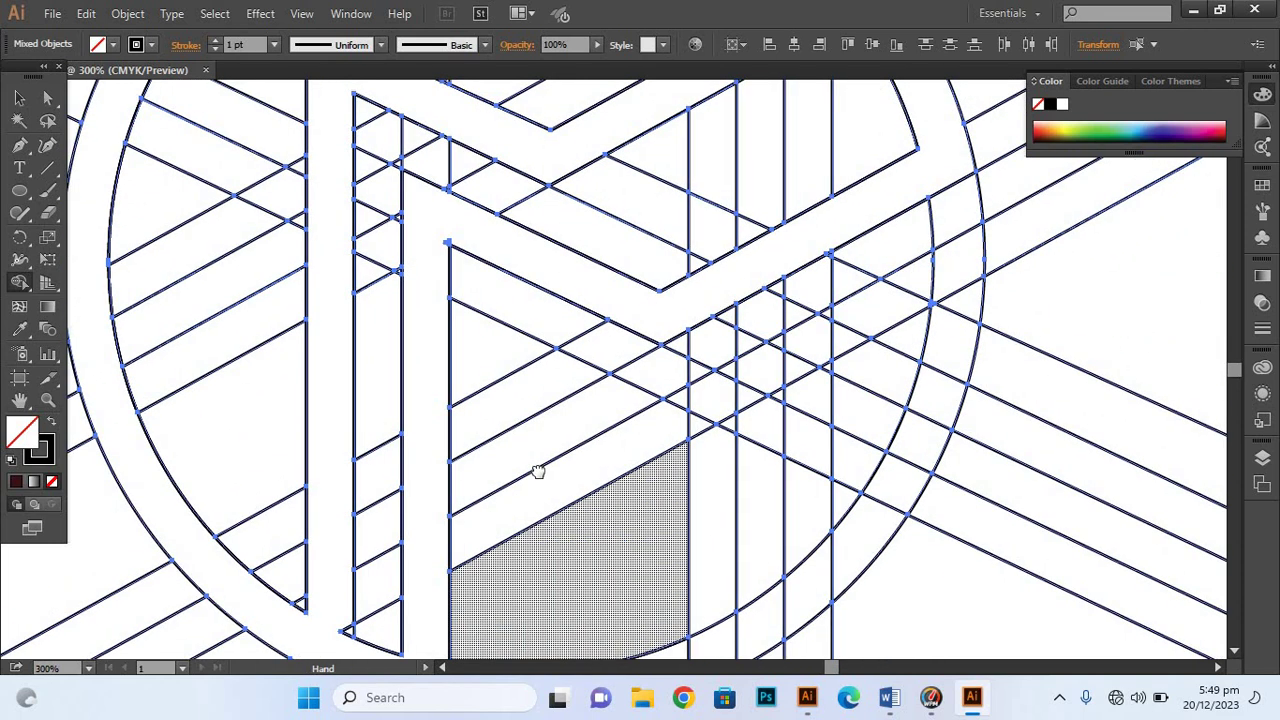
{"action": "left_click_drag", "start_coordinate": [467, 365], "coordinate": [432, 304]}
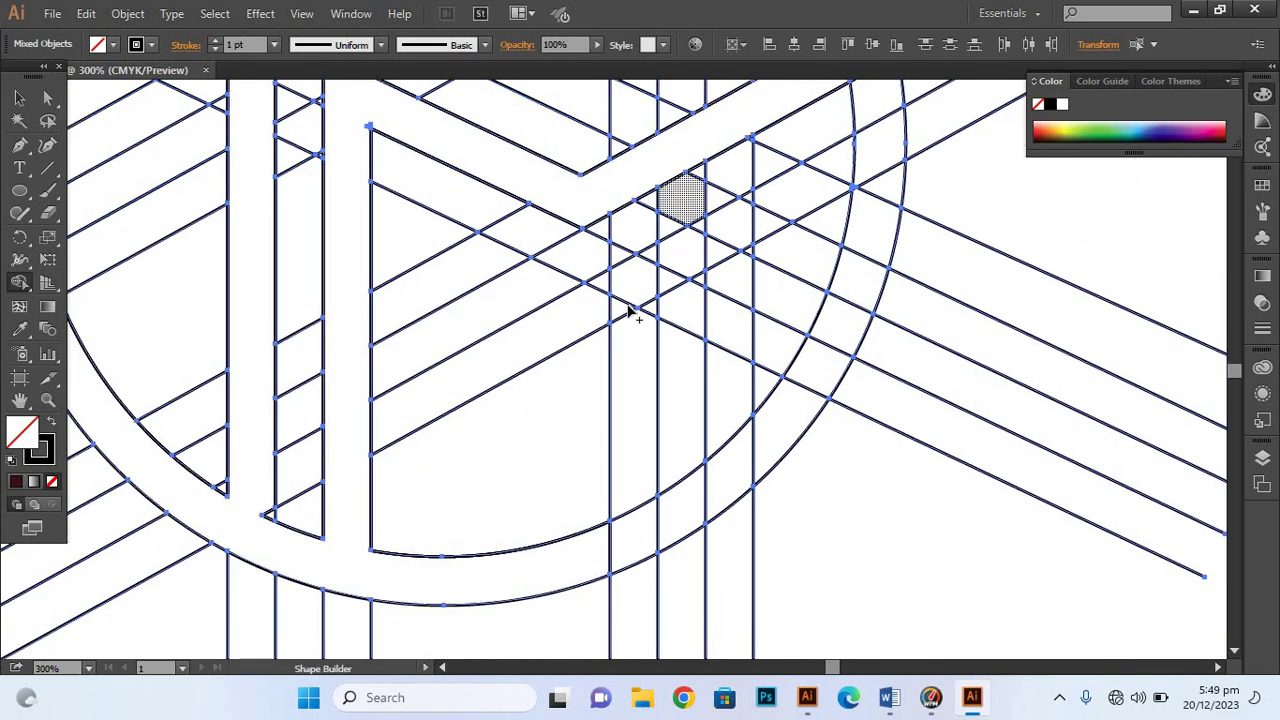
{"action": "left_click_drag", "start_coordinate": [660, 168], "coordinate": [586, 314]}
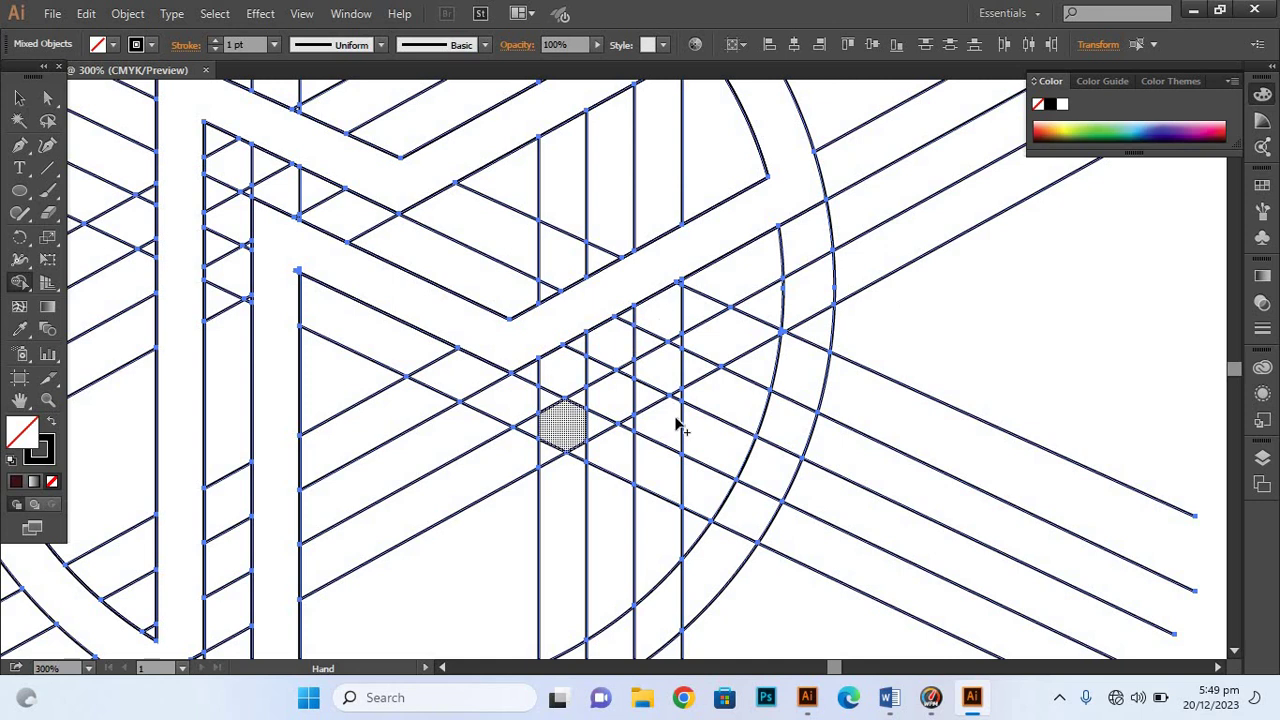
Undo the trial shape merges and select all the paths.
{"action": "key", "text": "ctrl"}
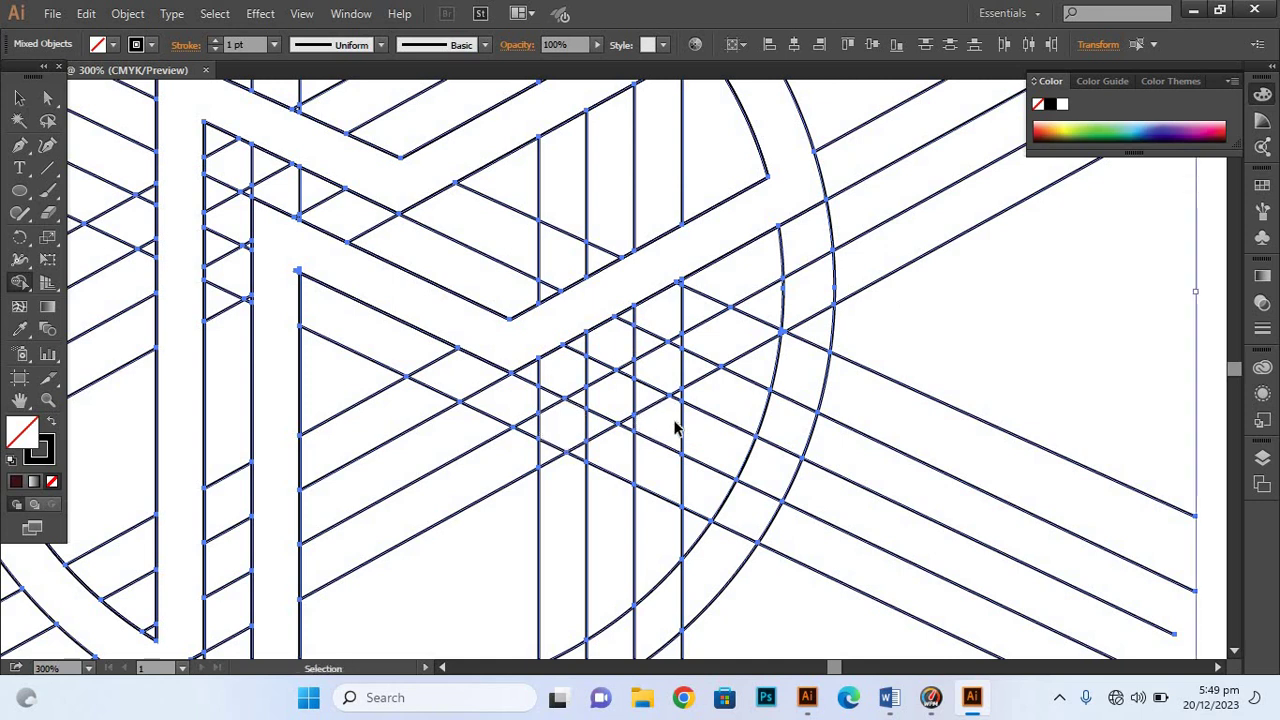
{"action": "key", "text": "ctrl+z"}
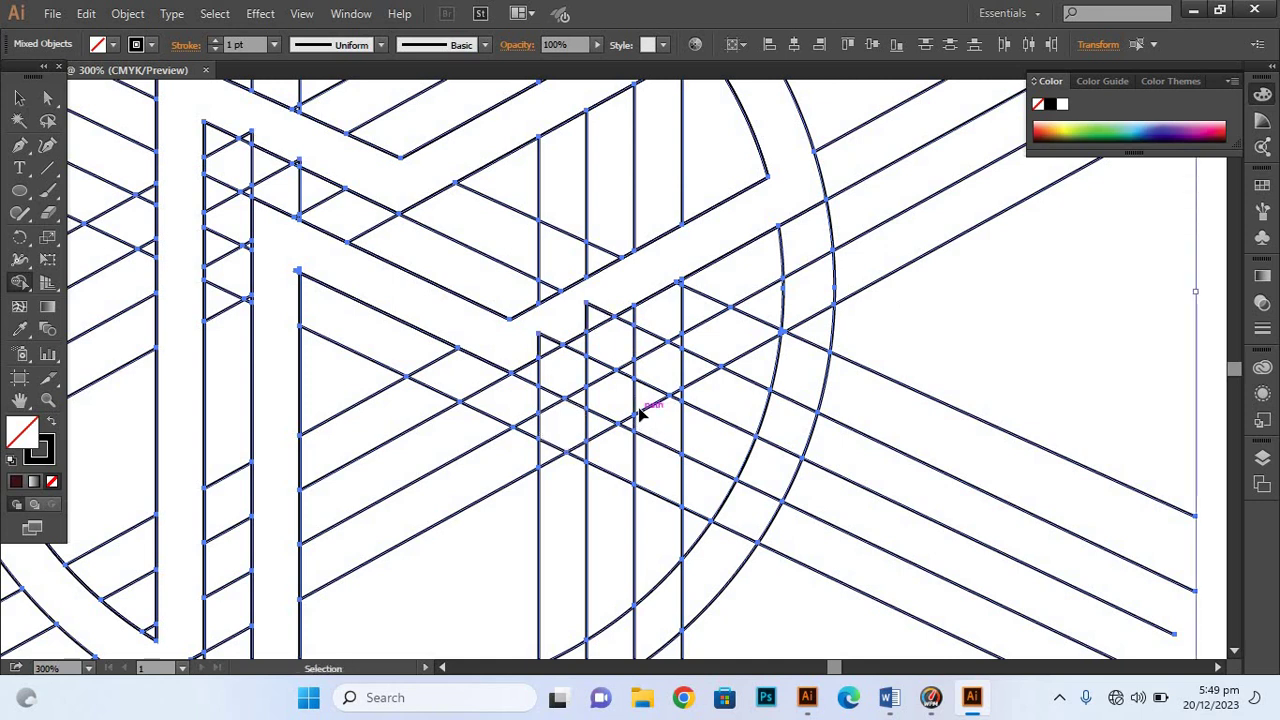
{"action": "key", "text": "ctrl+z"}
{"action": "key", "text": "ctrl+z"}
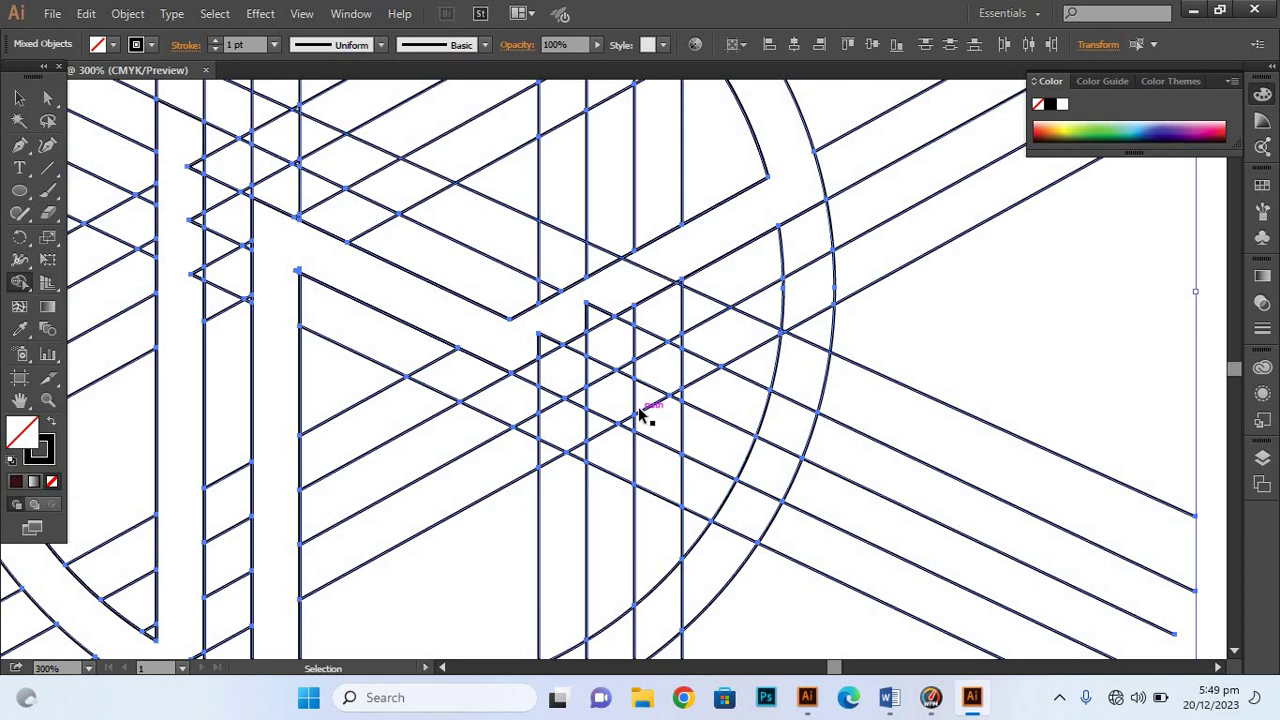
{"action": "left_click", "coordinate": [640, 413]}
{"action": "key", "text": "ctrl+a"}
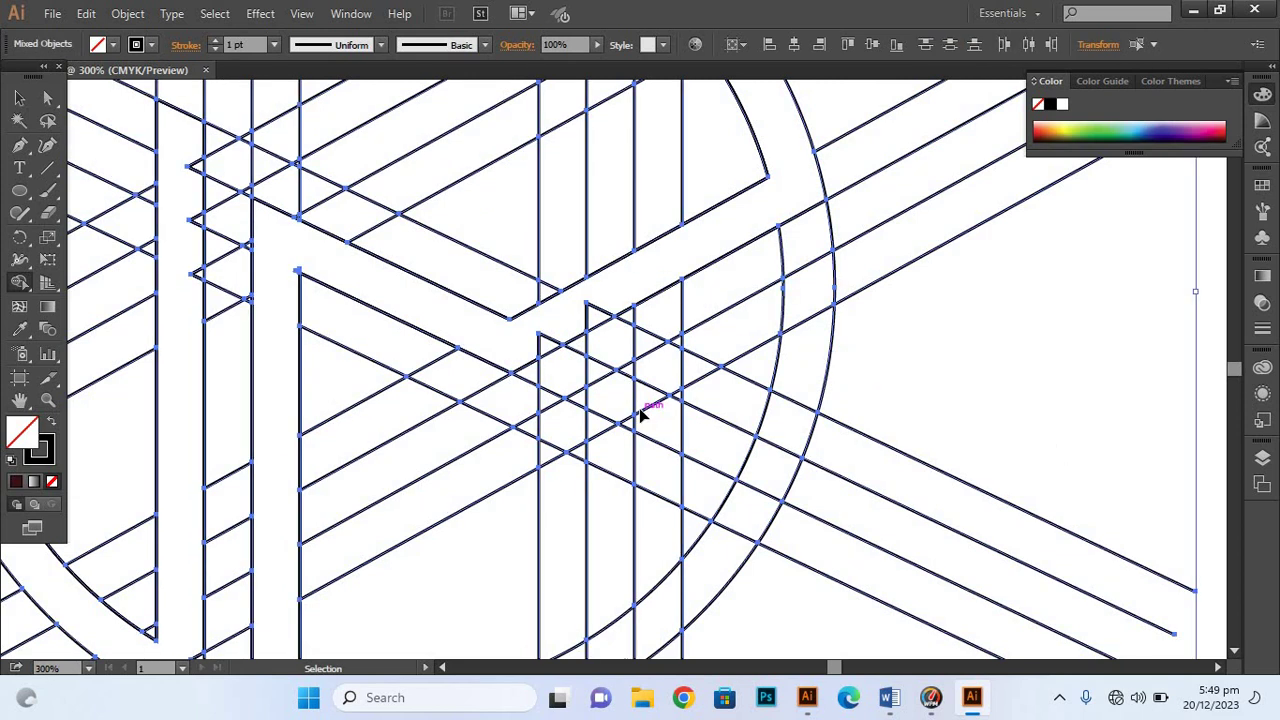
{"action": "mouse_move", "coordinate": [438, 370]}
{"action": "left_mouse_down"}
{"action": "mouse_move", "coordinate": [438, 276]}
{"action": "mouse_move", "coordinate": [438, 417]}
{"action": "left_mouse_up"}
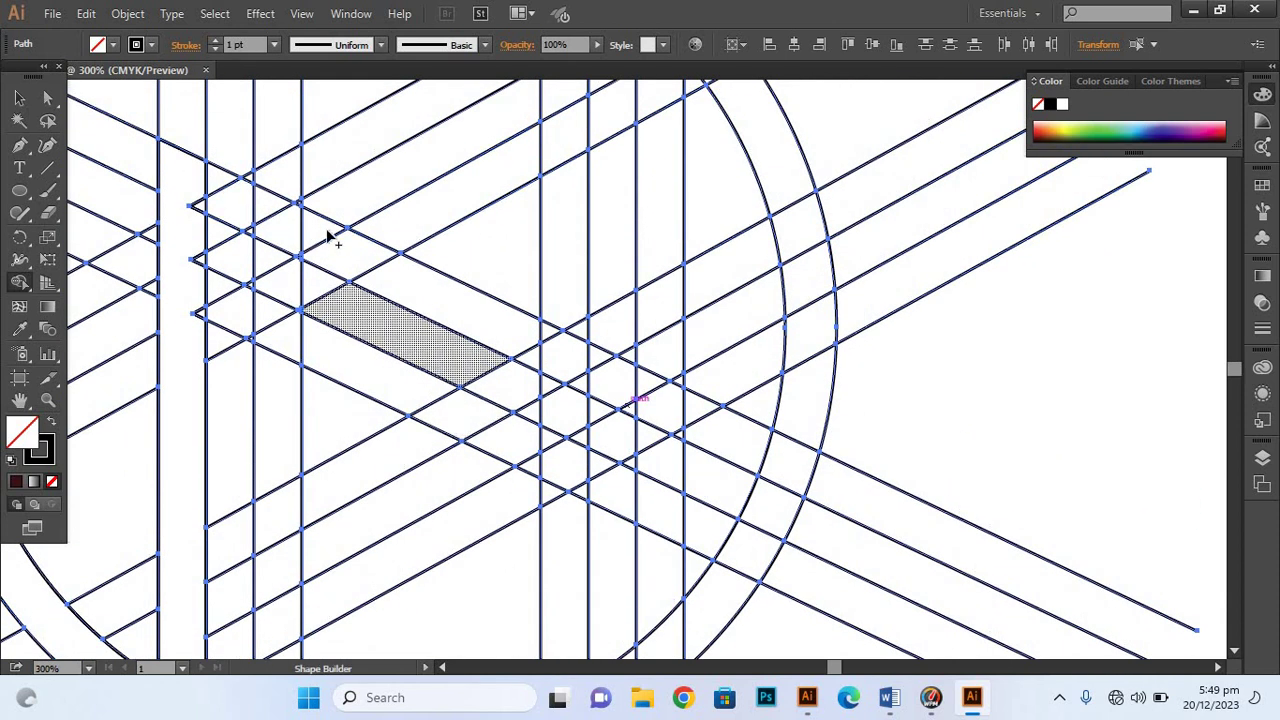
Select the long diagonal, undo an accidental duplicate, zoom out to fit and deselect.
{"action": "left_click", "coordinate": [20, 97]}
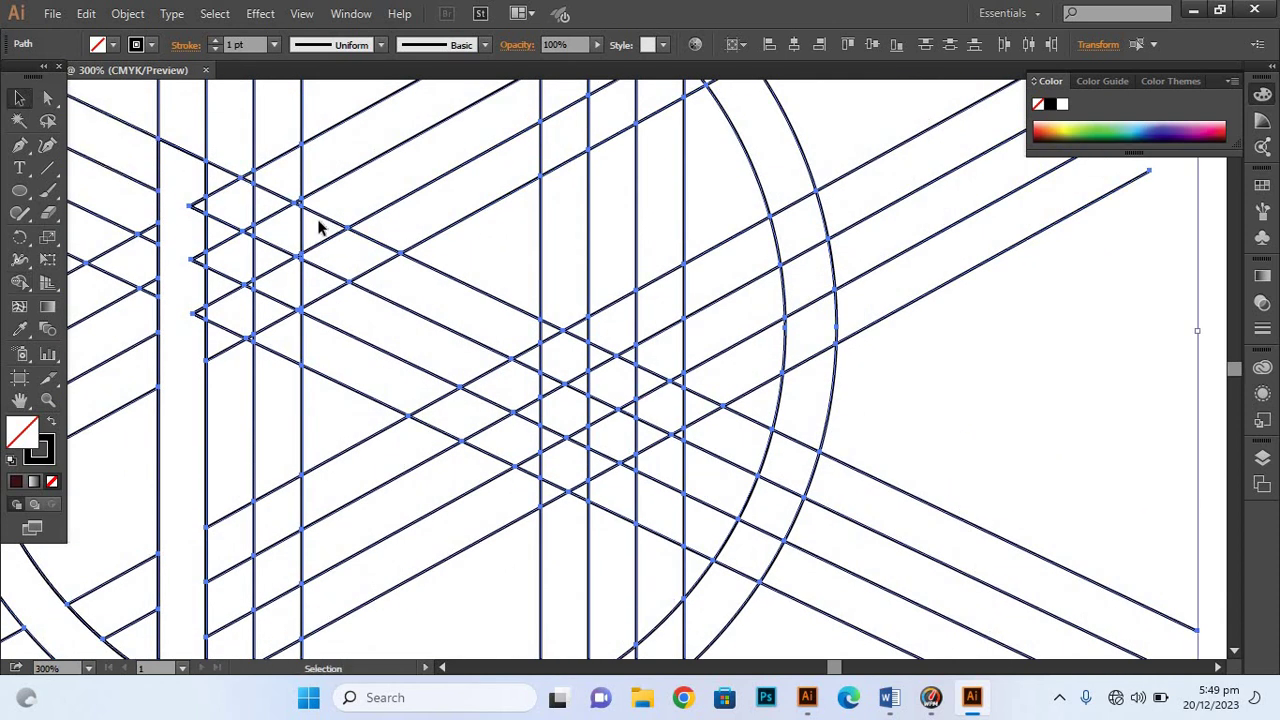
{"action": "left_click", "coordinate": [430, 267]}
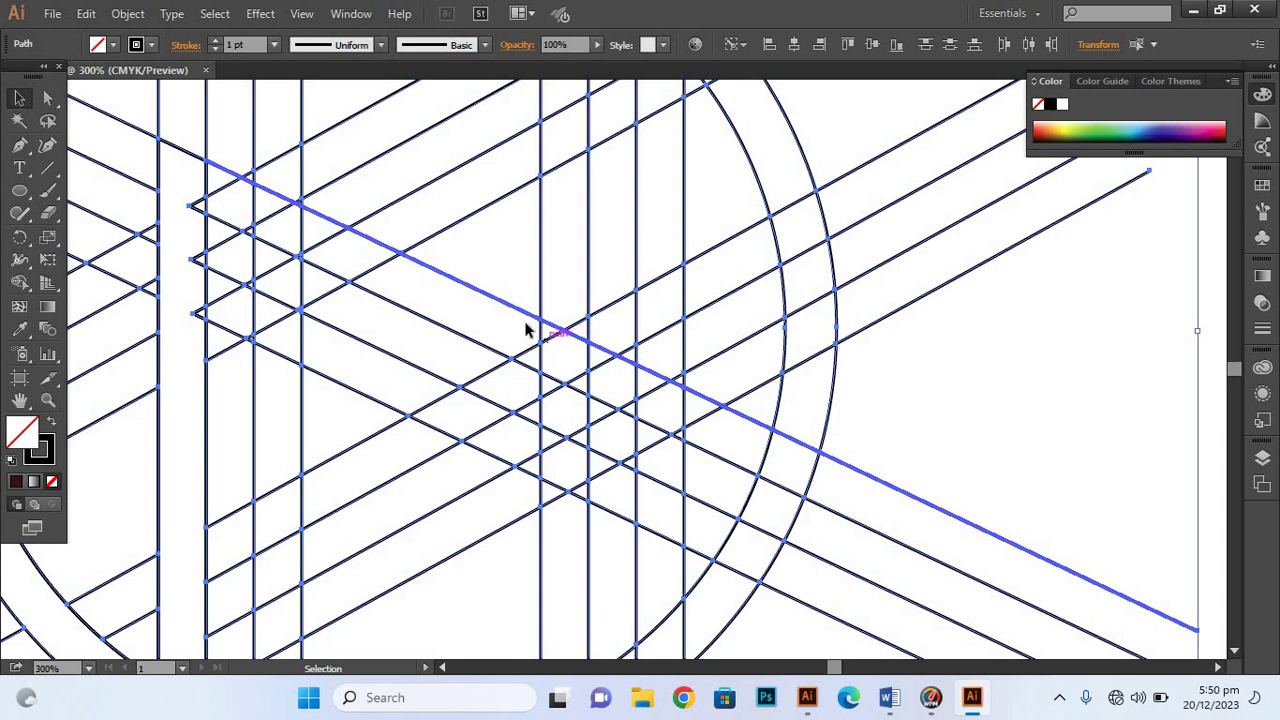
{"action": "left_click_drag", "start_coordinate": [503, 308], "coordinate": [510, 300]}
{"action": "key", "text": "ctrl+z"}
{"action": "key", "text": "ctrl"}
{"action": "key", "text": "ctrl+1"}
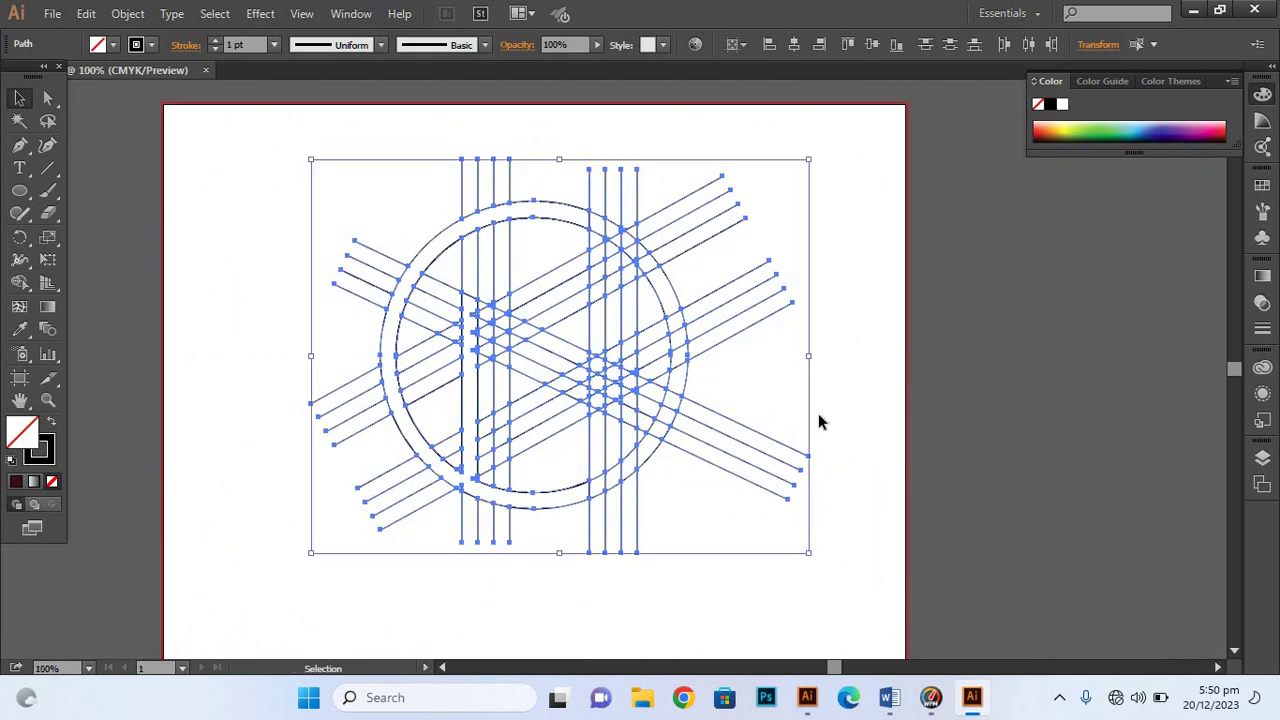
{"action": "left_click", "coordinate": [848, 452]}
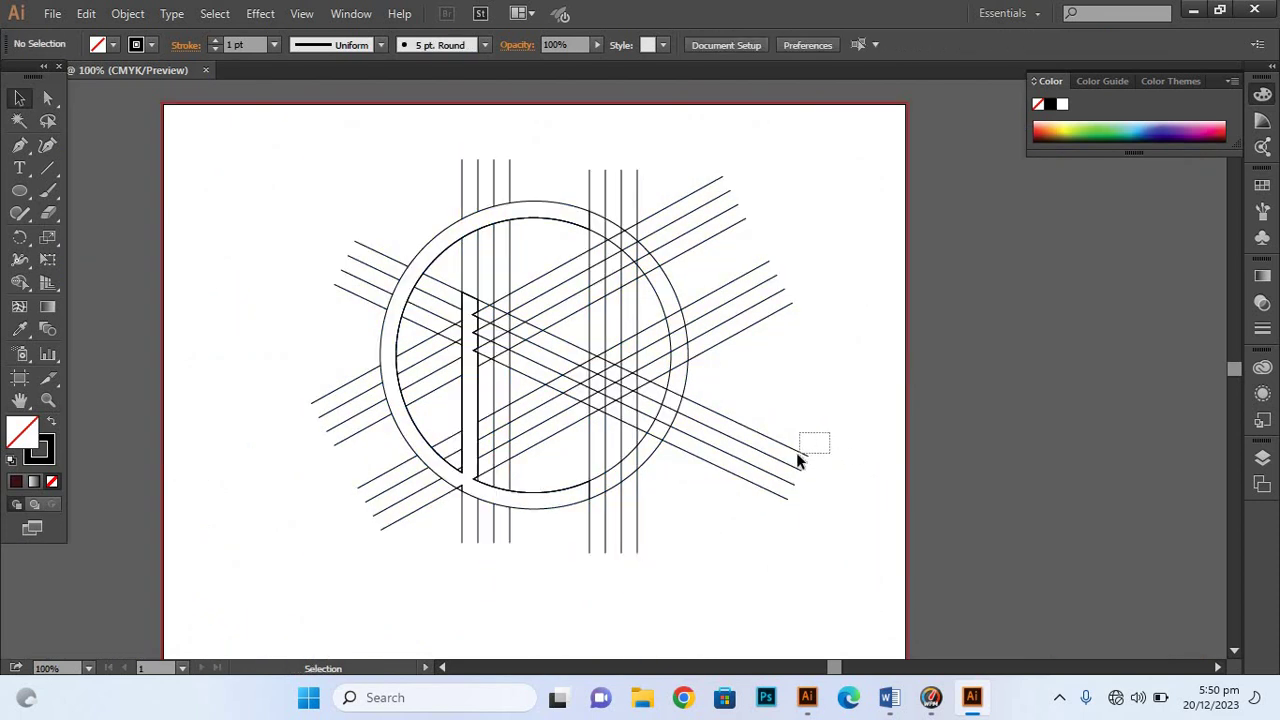
Copy the long diagonal line to a parallel position just above the original.
{"action": "left_click_drag", "start_coordinate": [798, 452], "coordinate": [797, 454]}
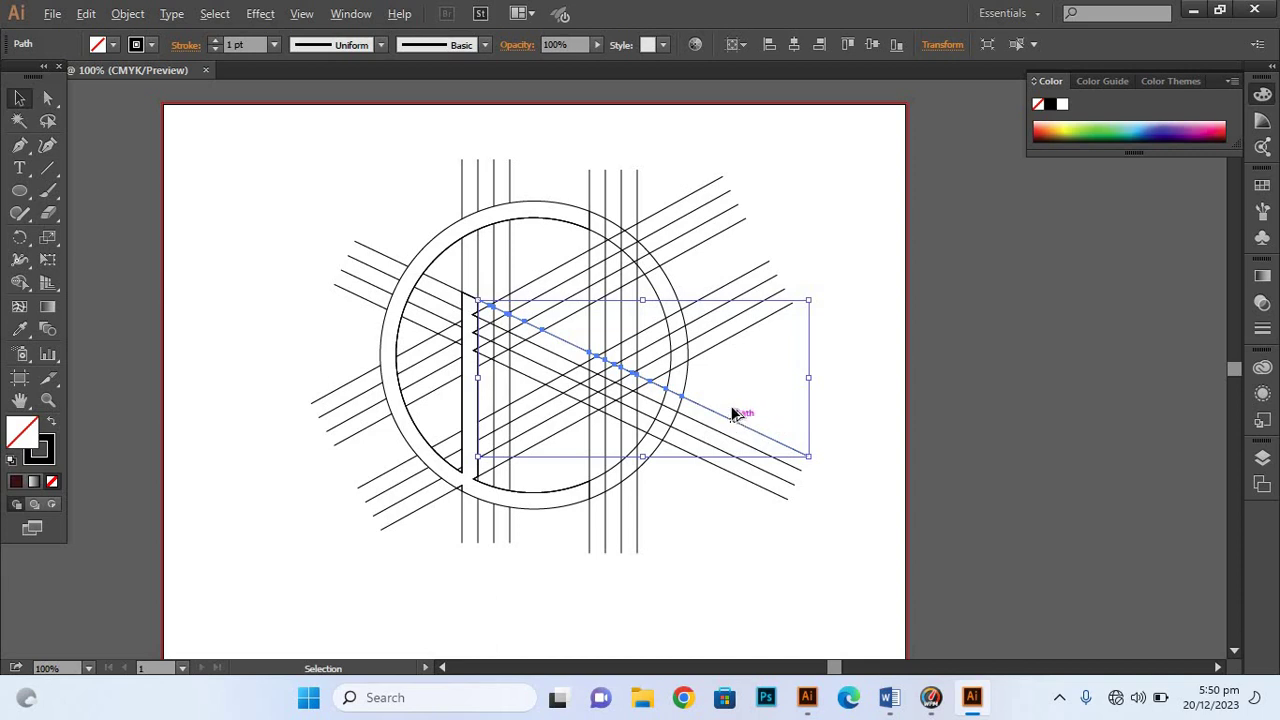
{"action": "left_click_drag", "start_coordinate": [733, 415], "coordinate": [735, 409]}
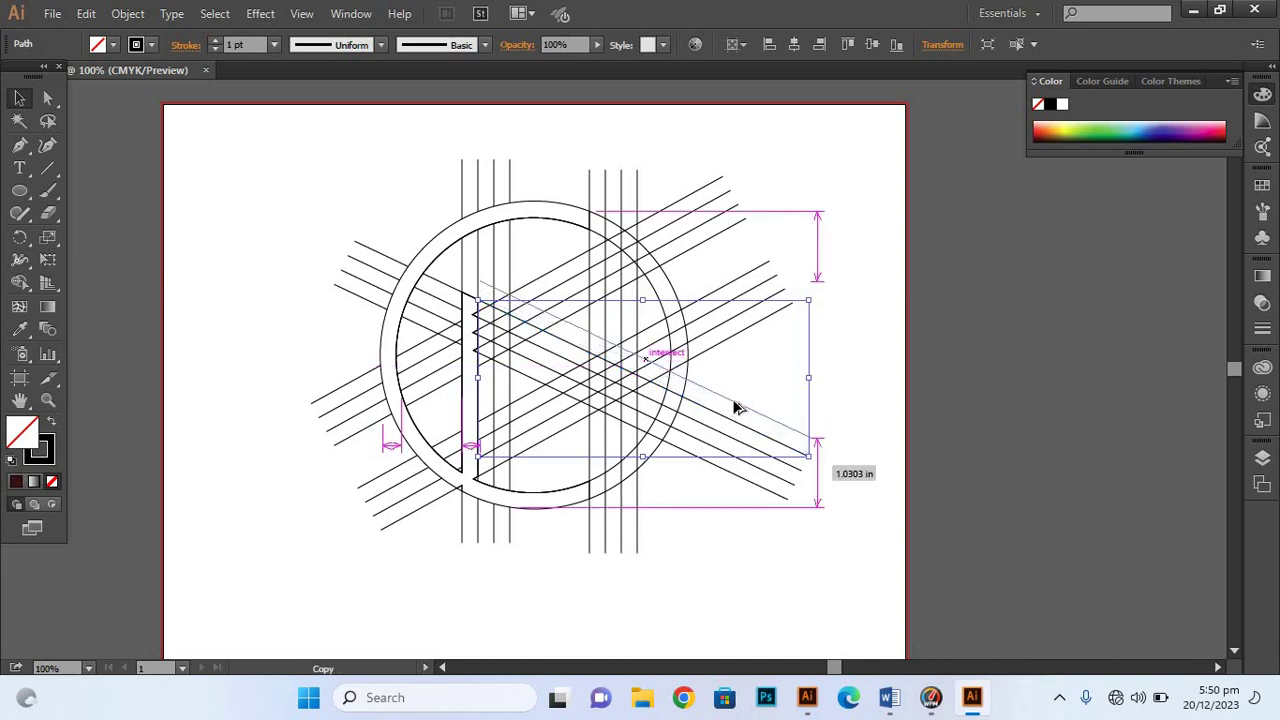
{"action": "left_click_drag", "start_coordinate": [735, 408], "coordinate": [784, 405]}
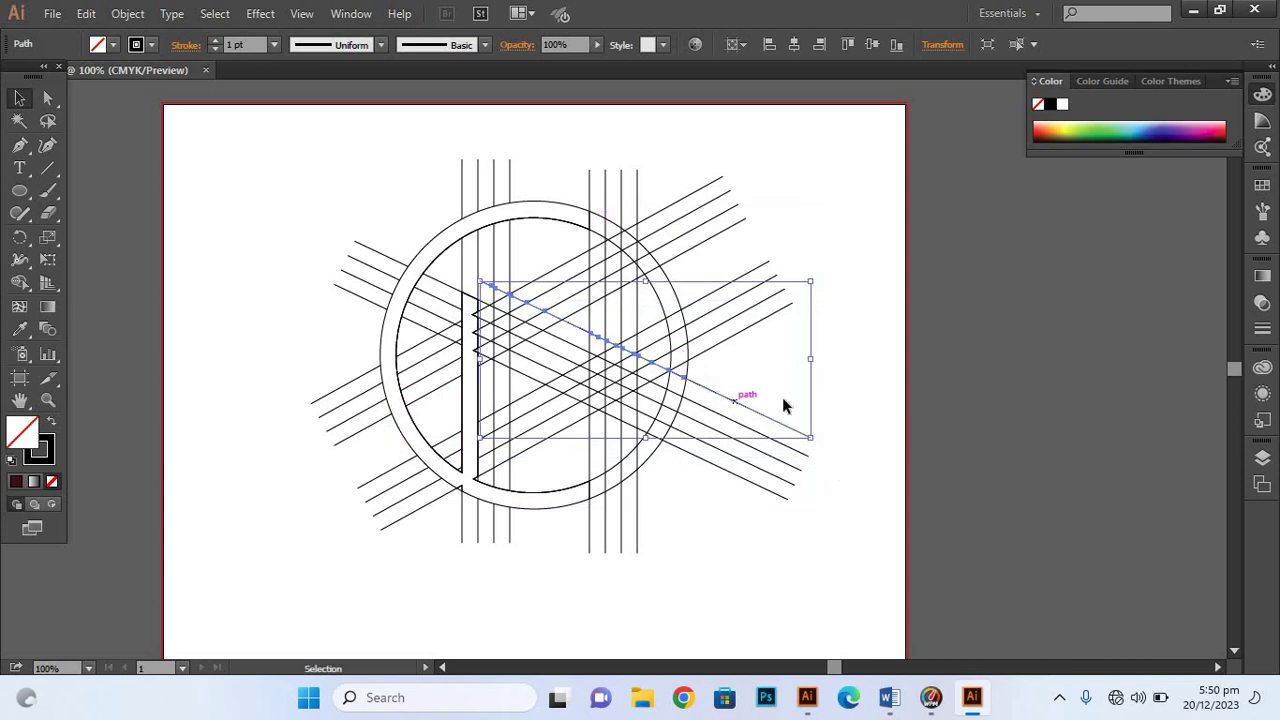
{"action": "left_click", "coordinate": [845, 385]}
Zoom in to 200% to check the new line, zoom out and marquee-select all artwork.
{"action": "key", "text": "a"}
{"action": "key", "text": "ctrl+plus"}
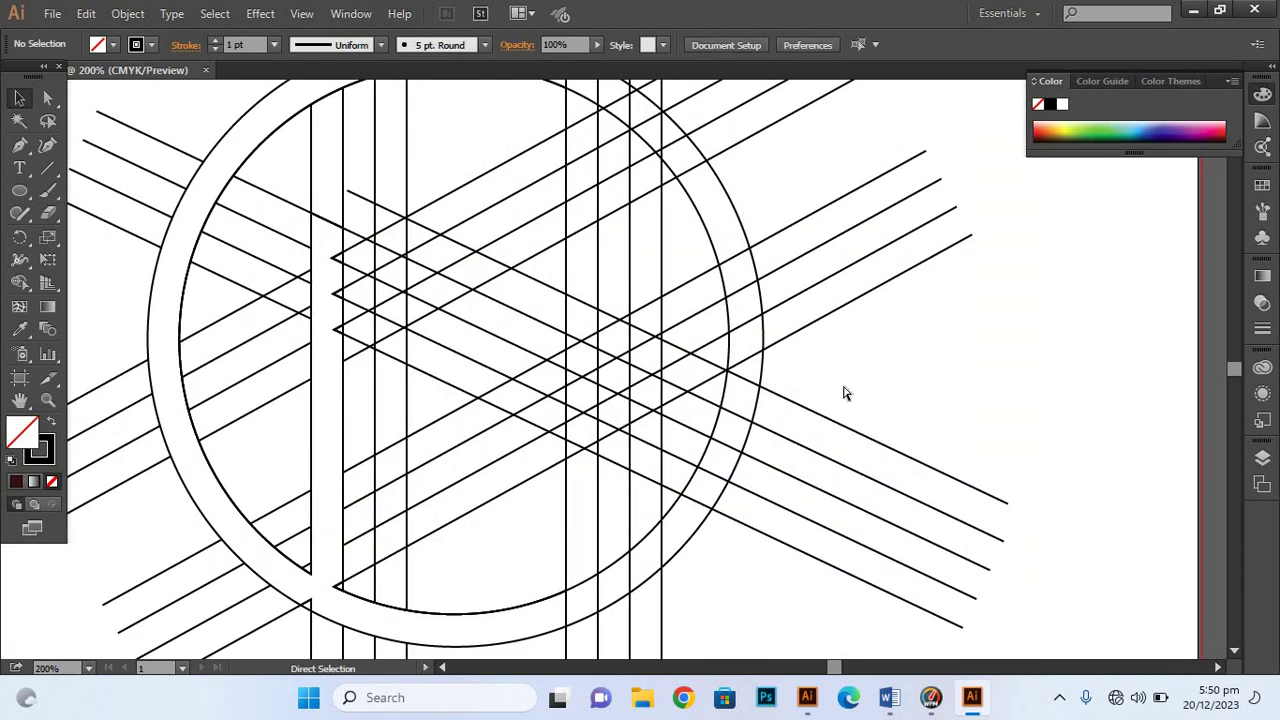
{"action": "key", "text": "ctrl+plus"}
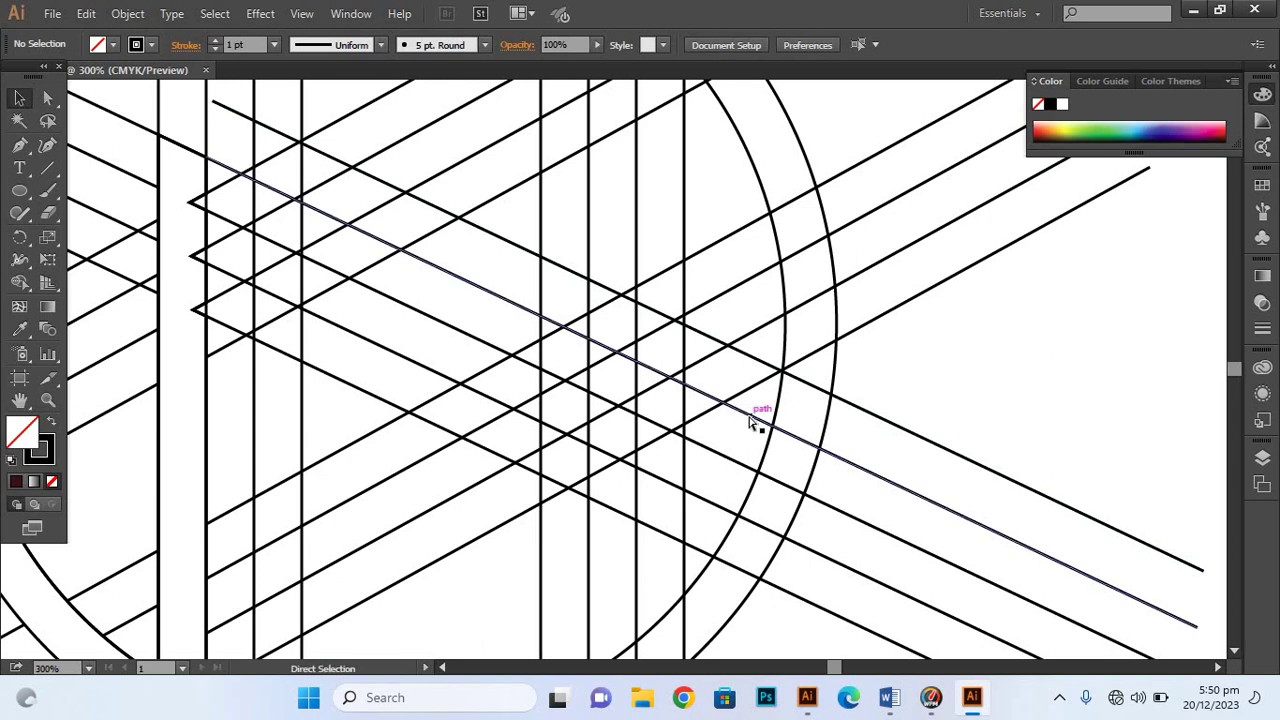
{"action": "key", "text": "ctrl+minus"}
{"action": "key", "text": "ctrl+minus"}
{"action": "key", "text": "ctrl+minus"}
{"action": "key", "text": "ctrl+minus"}
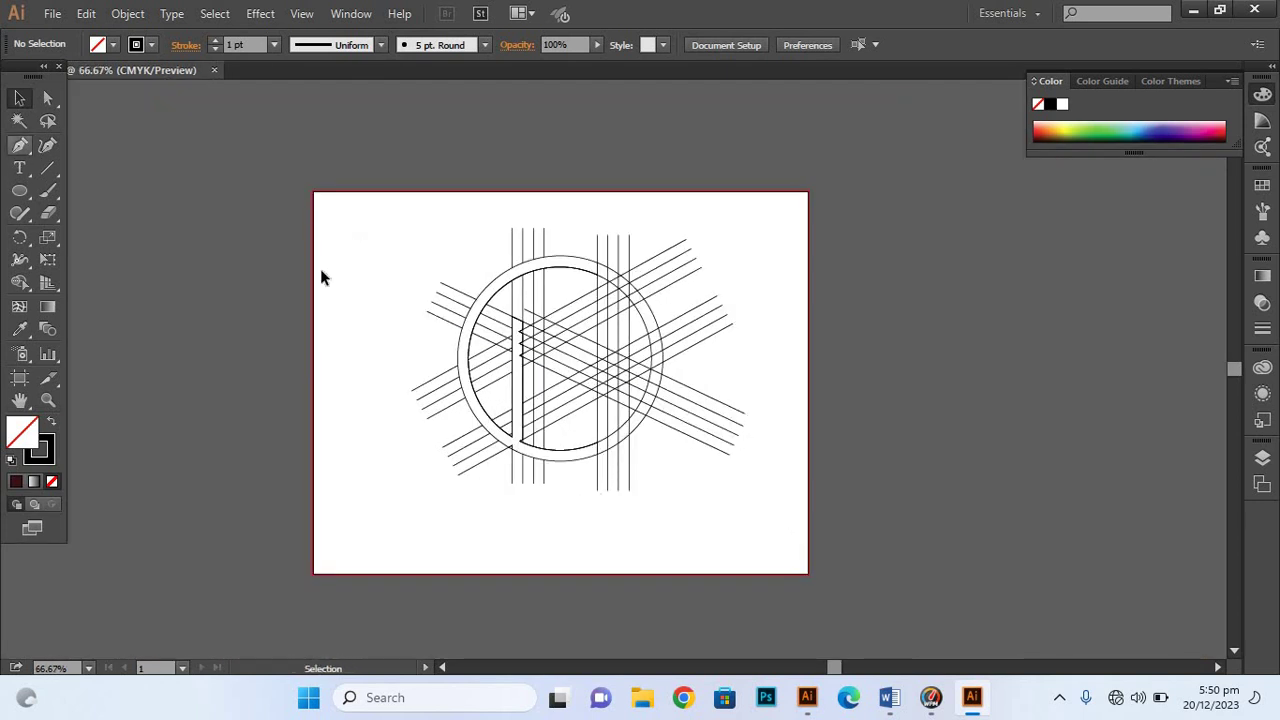
{"action": "left_click_drag", "start_coordinate": [386, 225], "coordinate": [751, 536]}
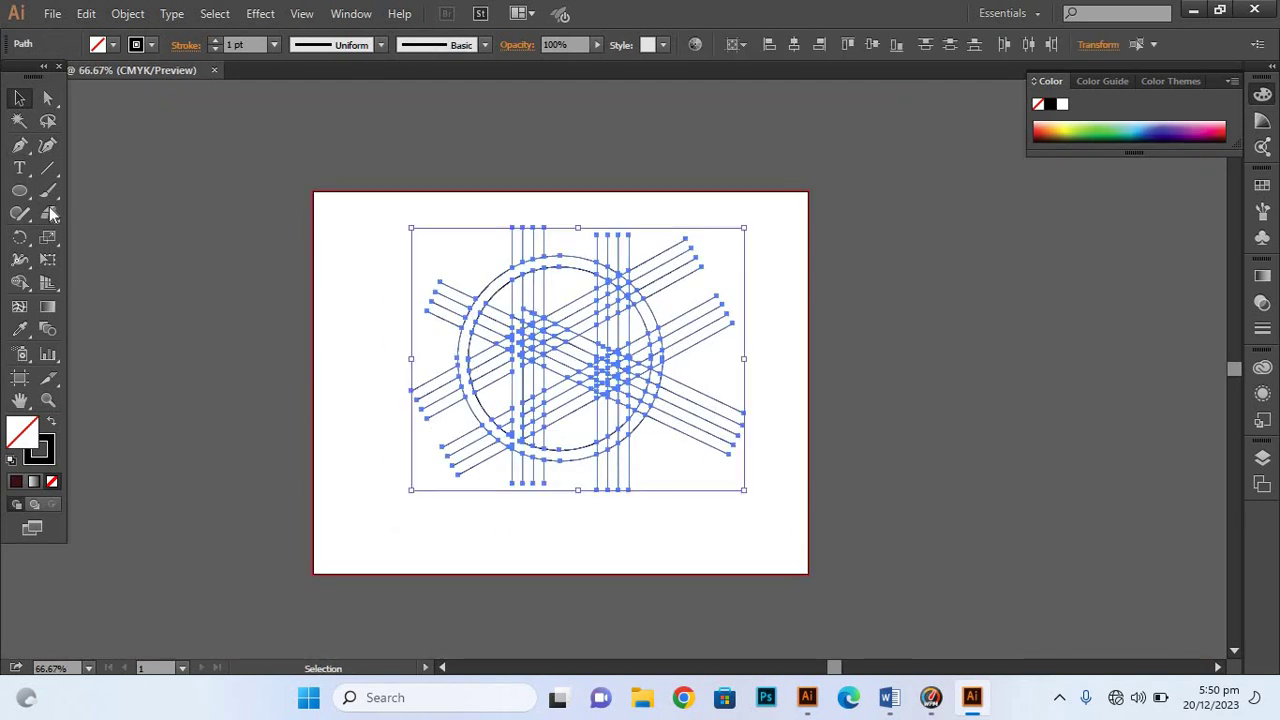
At 150% zoom, merge the ring arc, left bar, left leg and diagonal regions with Shape Builder.
{"action": "left_click", "coordinate": [70, 282]}
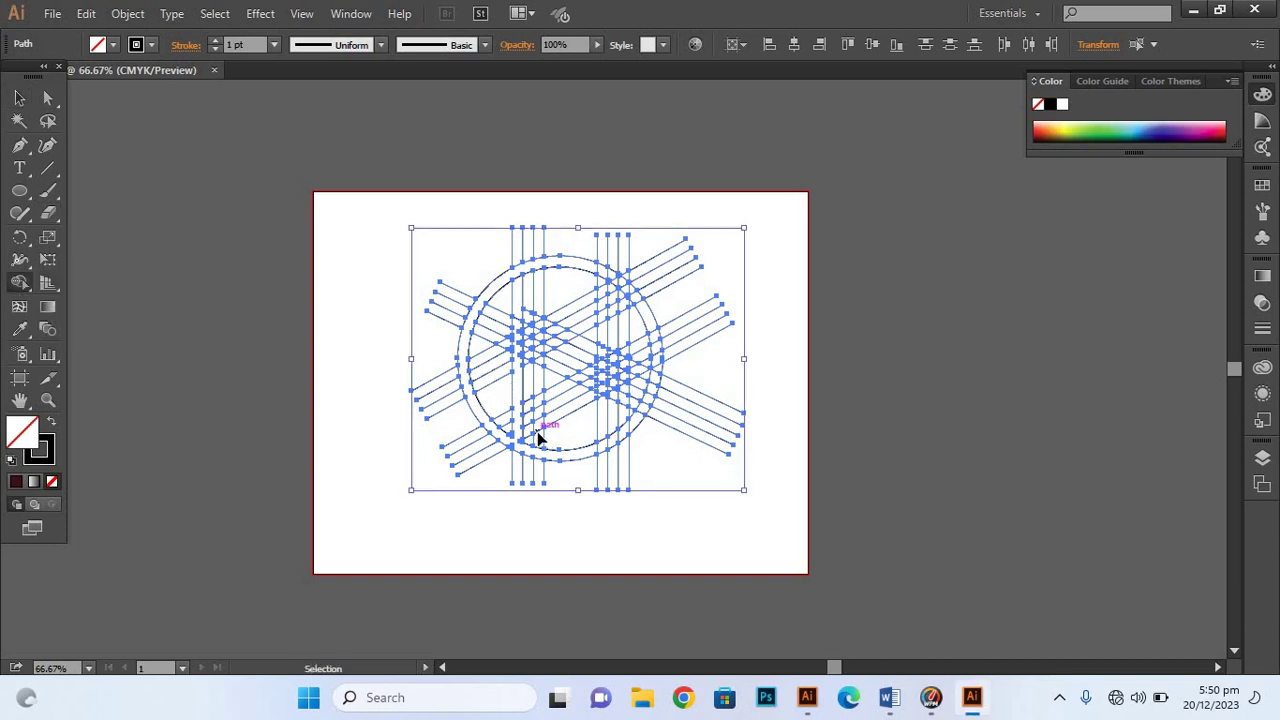
{"action": "key", "text": "ctrl+plus"}
{"action": "key", "text": "ctrl+plus"}
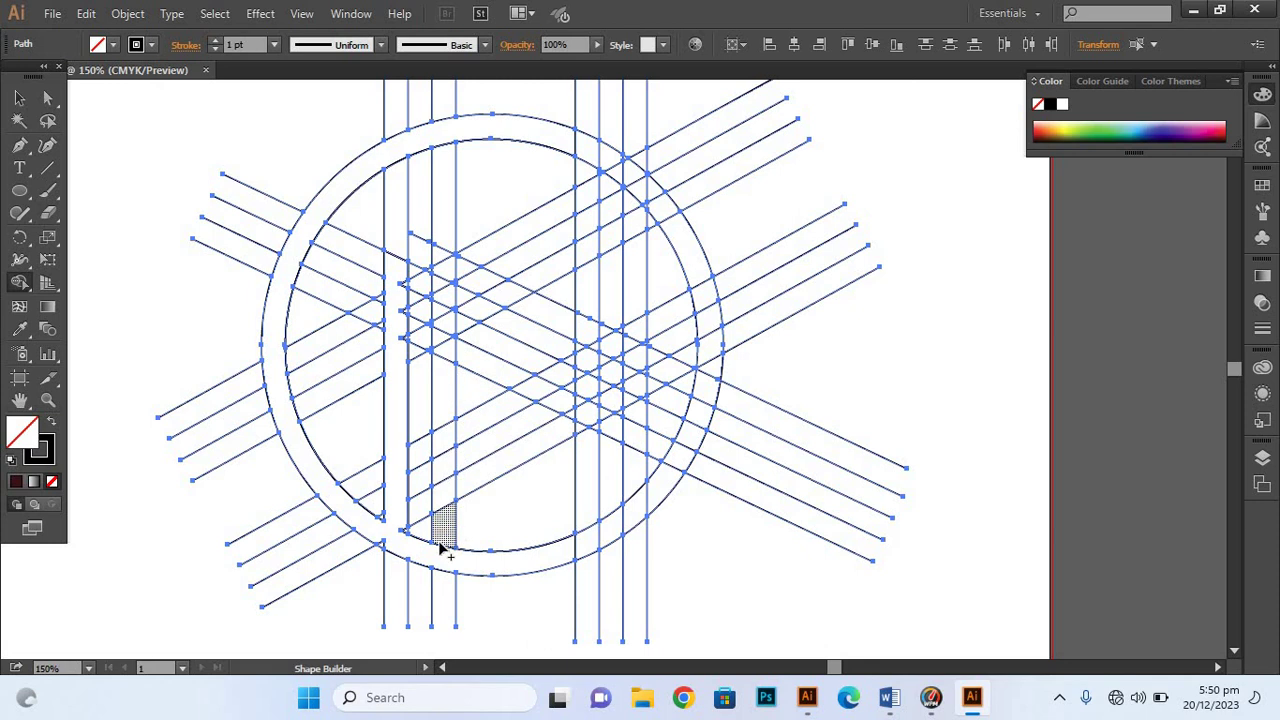
{"action": "mouse_move", "coordinate": [443, 517]}
{"action": "left_mouse_down"}
{"action": "mouse_move", "coordinate": [440, 340]}
{"action": "mouse_move", "coordinate": [563, 406]}
{"action": "mouse_move", "coordinate": [606, 368]}
{"action": "mouse_move", "coordinate": [638, 368]}
{"action": "mouse_move", "coordinate": [580, 403]}
{"action": "mouse_move", "coordinate": [637, 370]}
{"action": "mouse_move", "coordinate": [629, 523]}
{"action": "mouse_move", "coordinate": [589, 543]}
{"action": "mouse_move", "coordinate": [393, 570]}
{"action": "mouse_move", "coordinate": [300, 563]}
{"action": "left_mouse_up"}
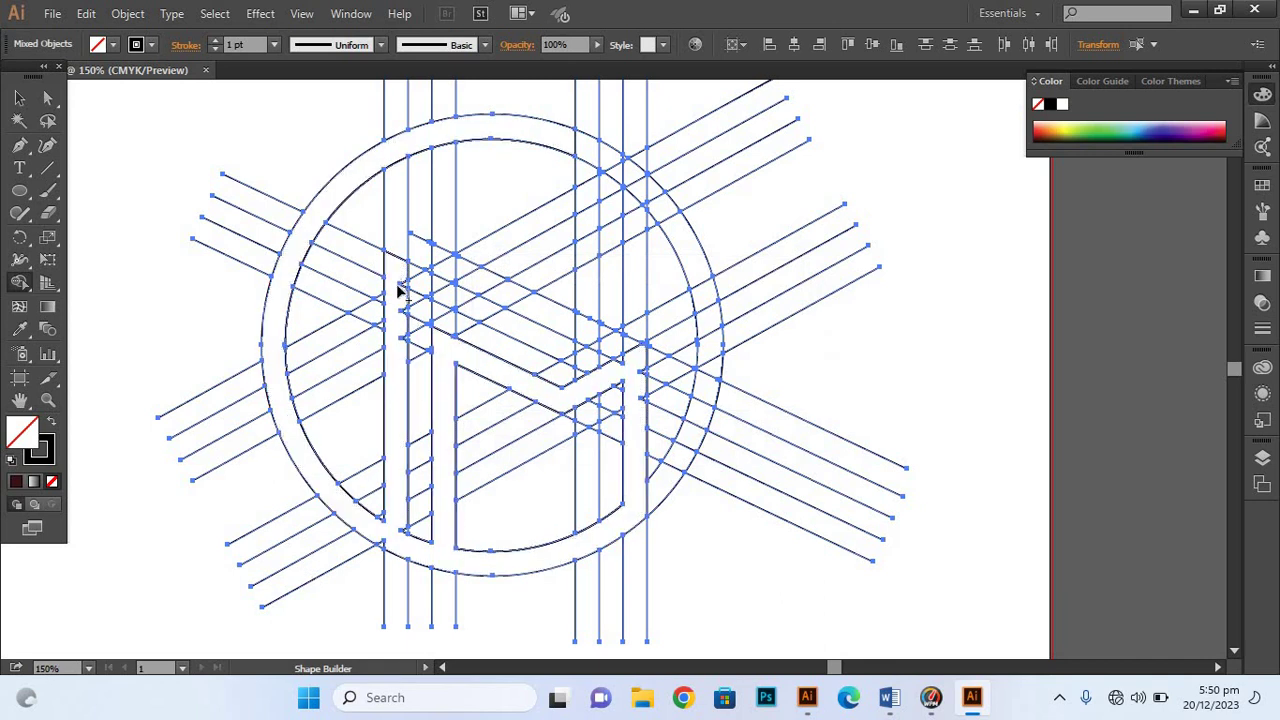
{"action": "left_click_drag", "start_coordinate": [405, 273], "coordinate": [470, 302]}
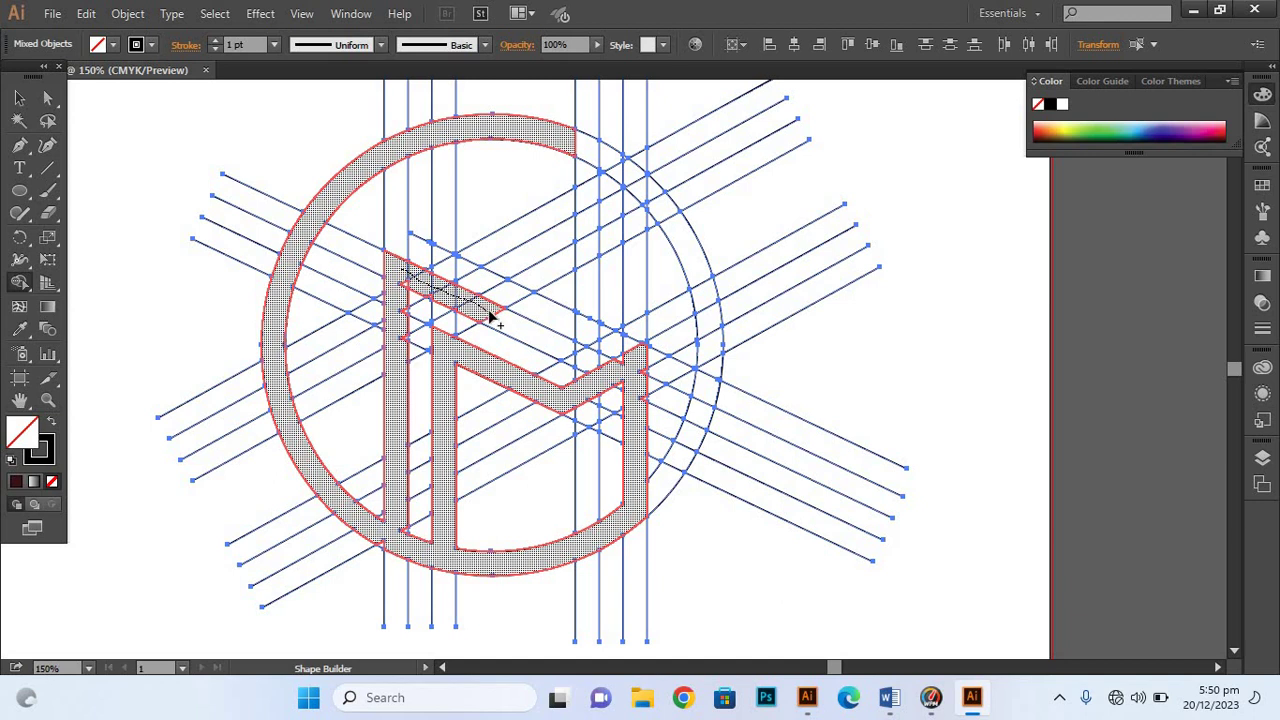
{"action": "mouse_move", "coordinate": [490, 316]}
{"action": "left_mouse_down"}
{"action": "mouse_move", "coordinate": [509, 286]}
{"action": "mouse_move", "coordinate": [657, 216]}
{"action": "mouse_move", "coordinate": [566, 149]}
{"action": "left_mouse_up"}
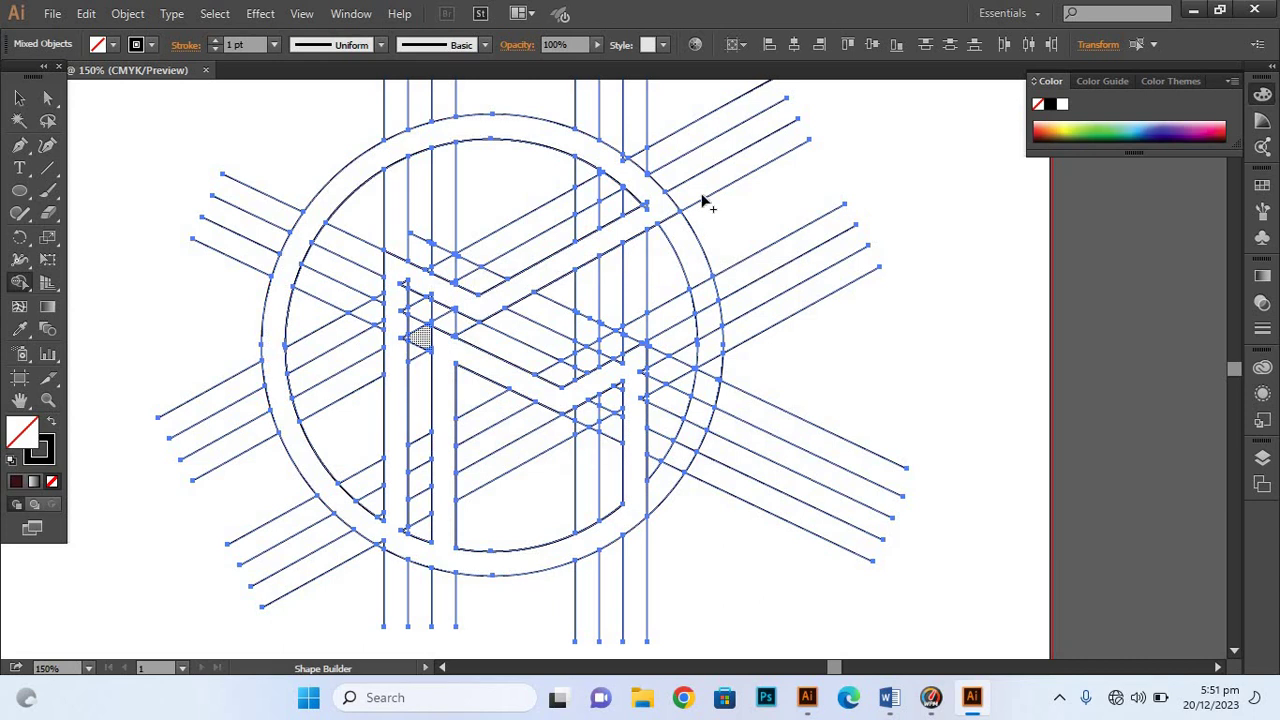
Merge the small pieces into the left leg and the notch into the right leg.
{"action": "left_click", "coordinate": [443, 291]}
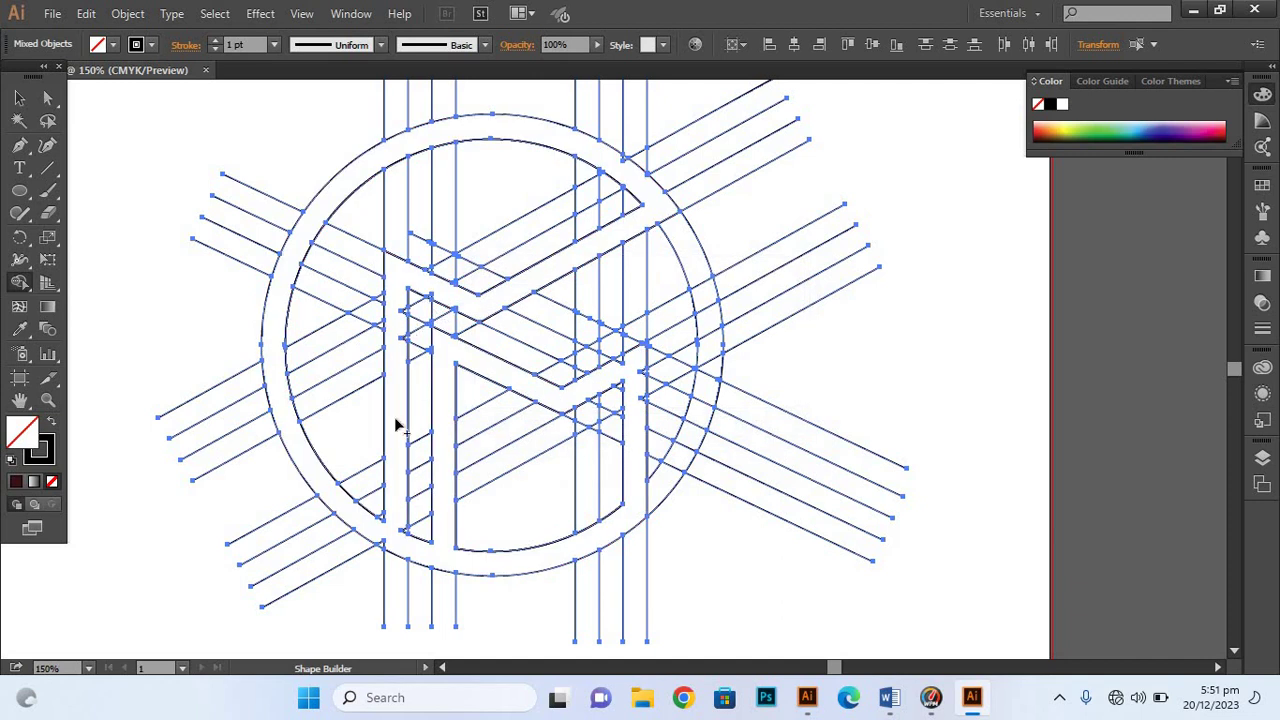
{"action": "left_click", "coordinate": [401, 350]}
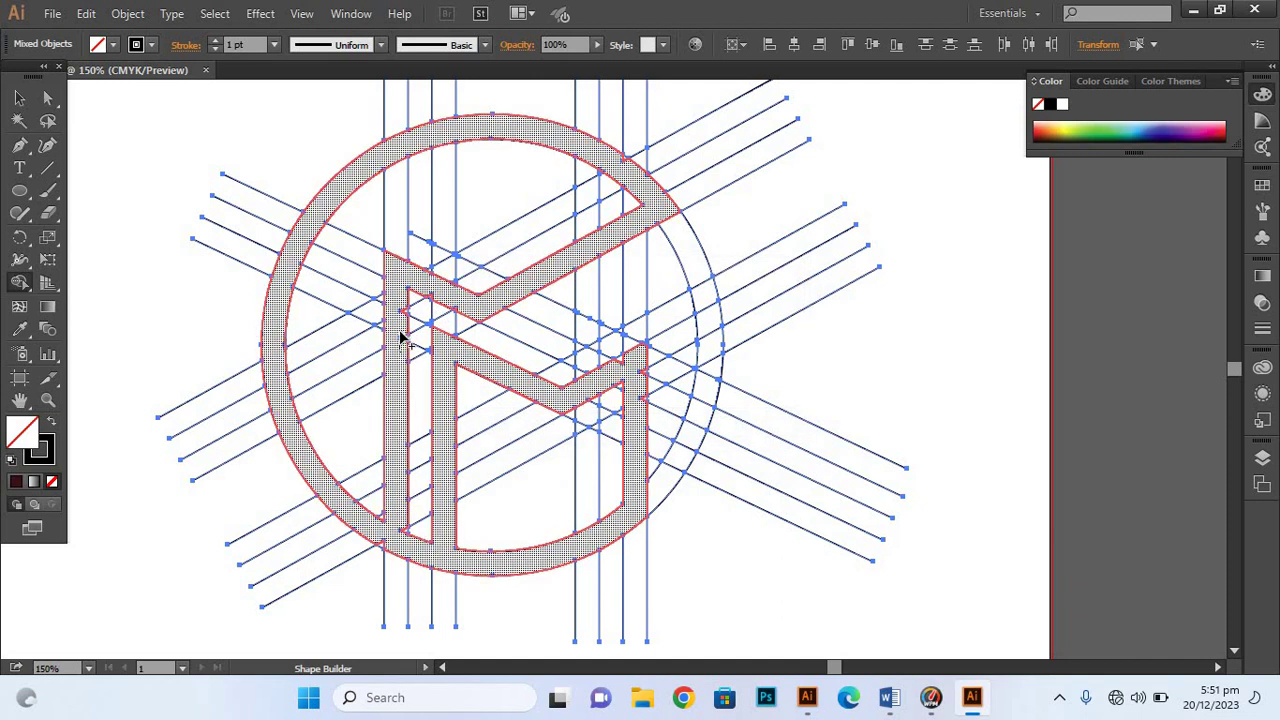
{"action": "left_click_drag", "start_coordinate": [405, 300], "coordinate": [362, 488]}
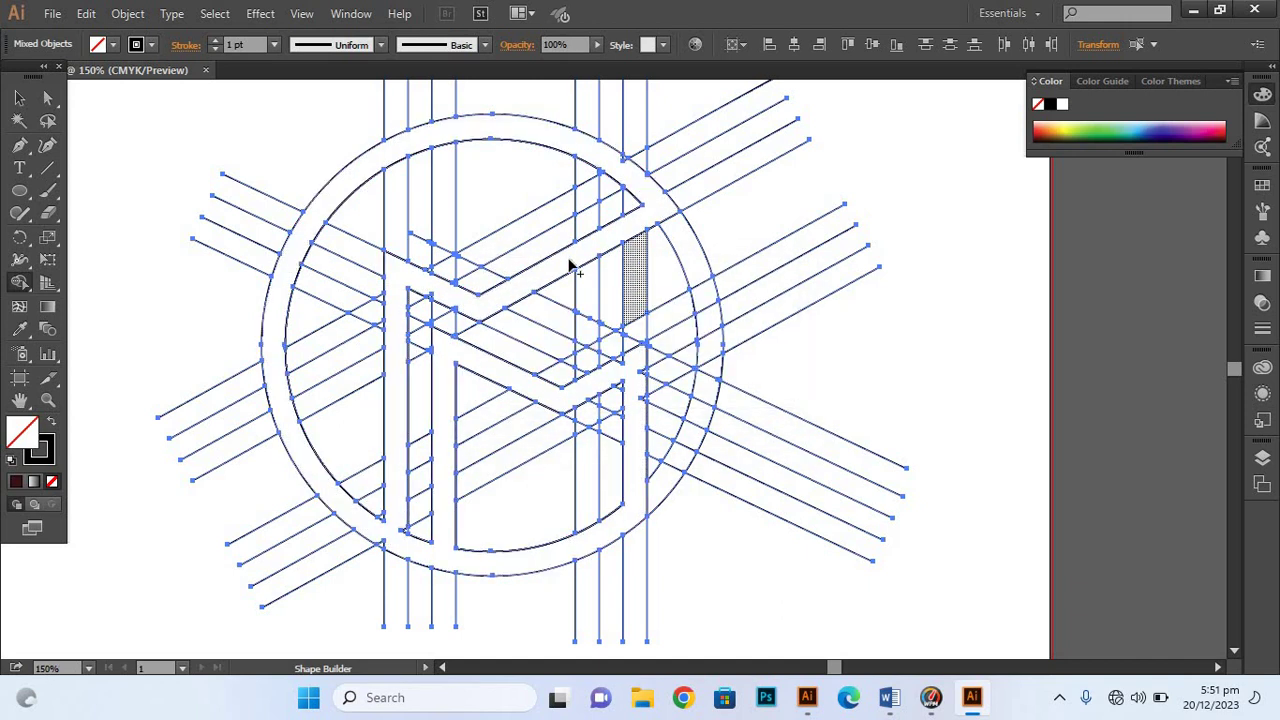
{"action": "left_click_drag", "start_coordinate": [619, 368], "coordinate": [627, 393]}
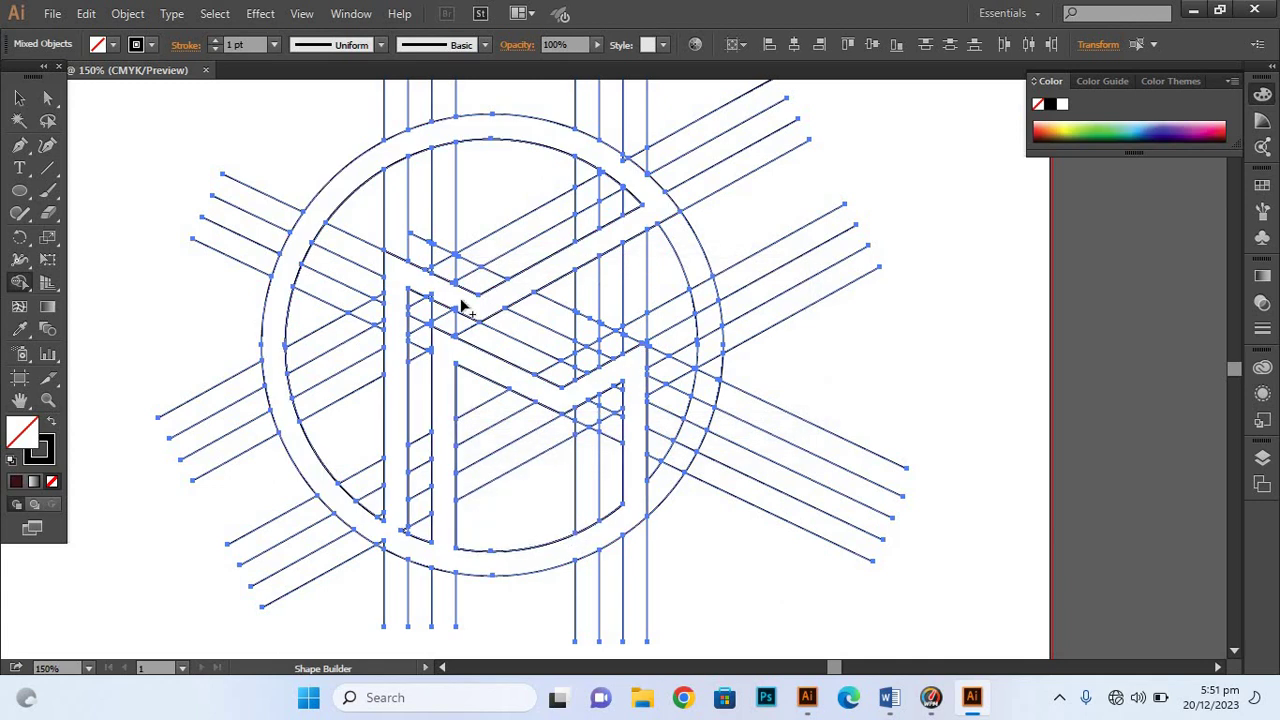
{"action": "left_click", "coordinate": [19, 97]}
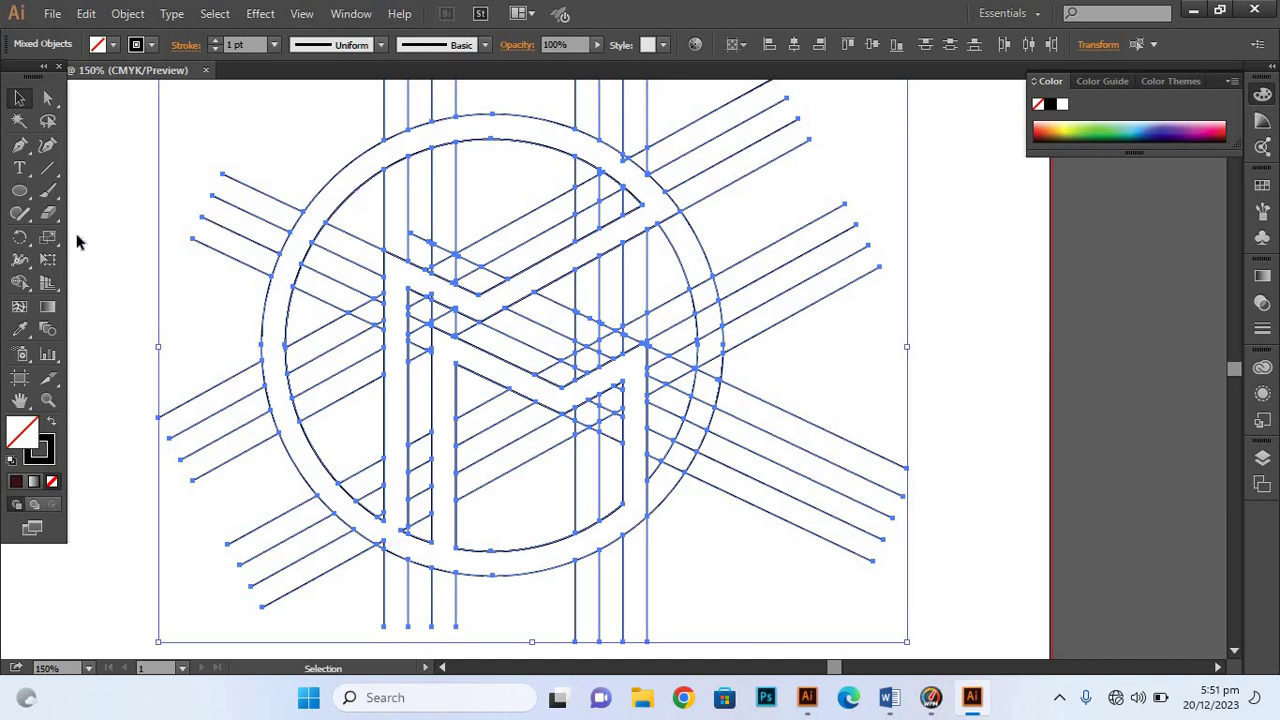
Merge the lower-left ring and M regions into one shape with Shape Builder.
{"action": "left_click", "coordinate": [25, 284]}
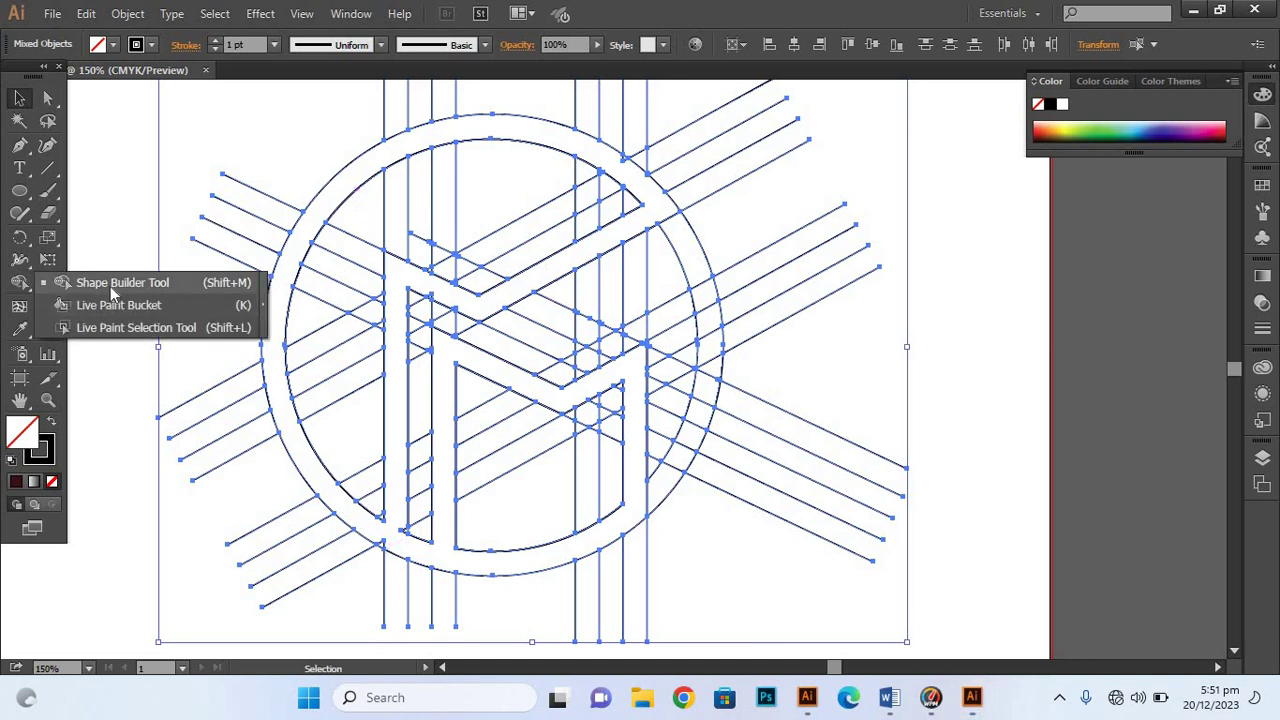
{"action": "left_click", "coordinate": [388, 550]}
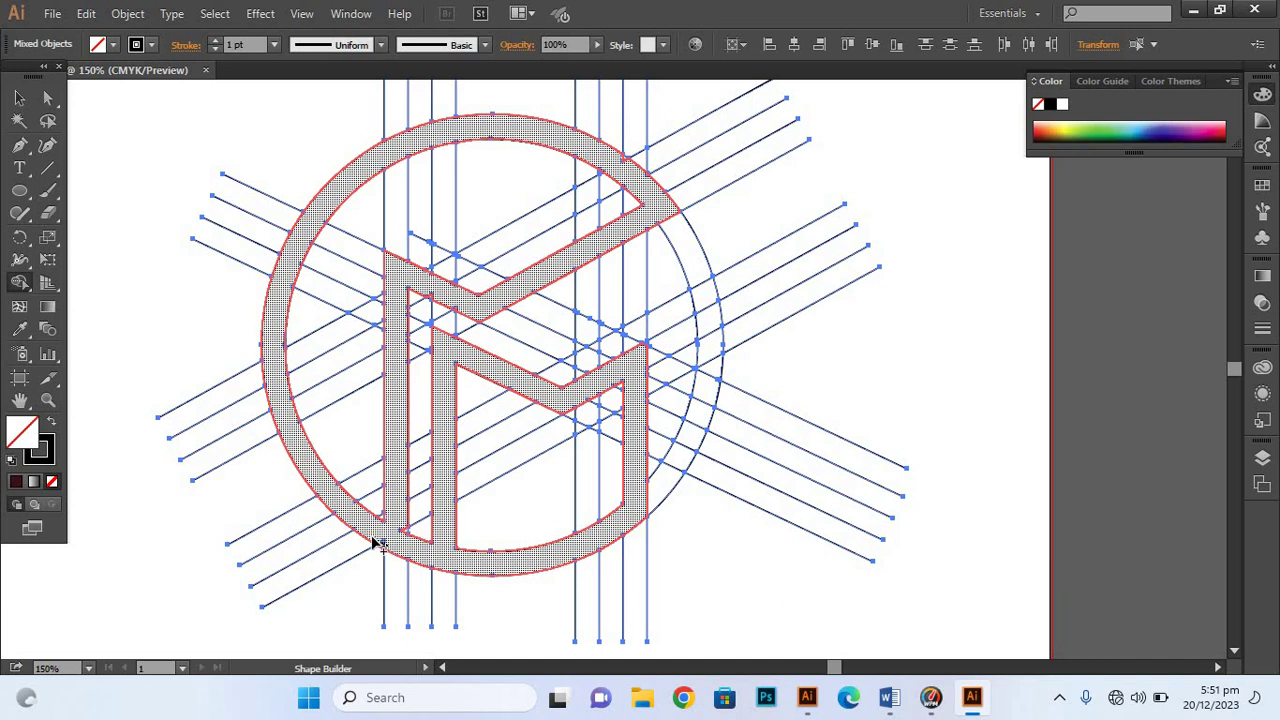
{"action": "left_click_drag", "start_coordinate": [446, 570], "coordinate": [421, 553]}
{"action": "left_click", "coordinate": [388, 530]}
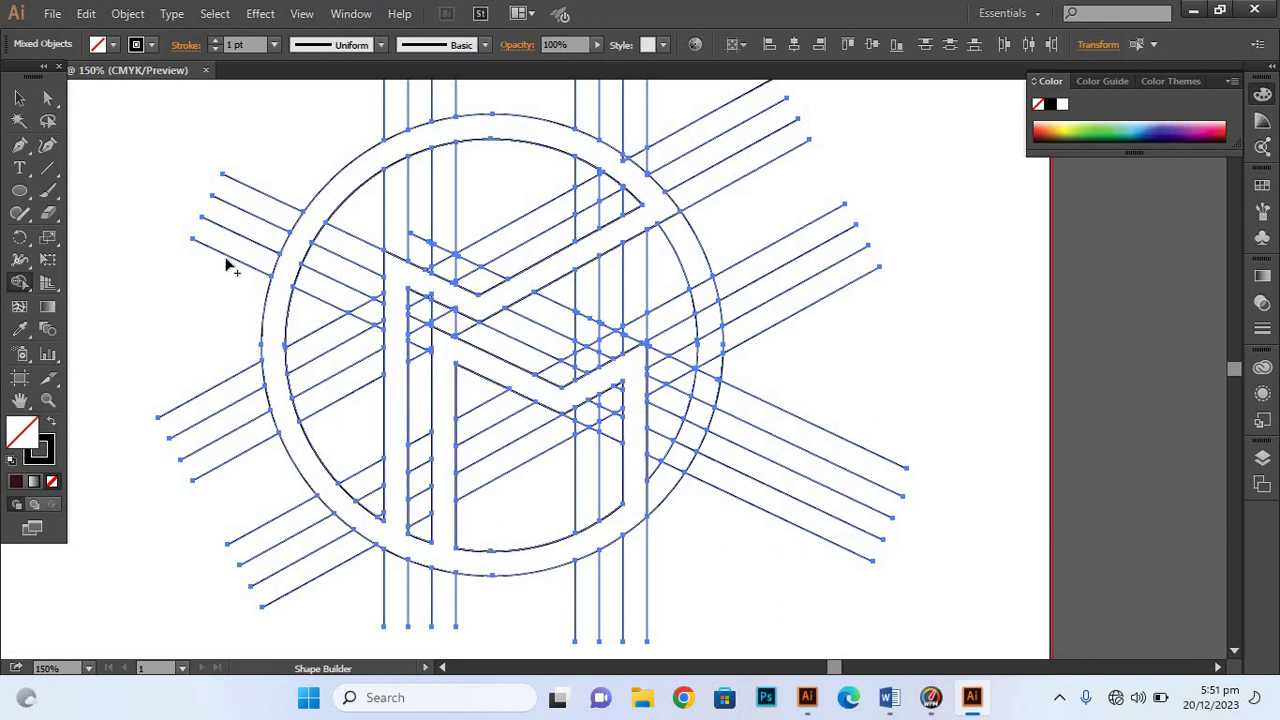
{"action": "scroll", "coordinate": [225, 257], "scroll_direction": "up", "scroll_amount": 2}
{"action": "scroll", "coordinate": [225, 257], "scroll_direction": "up", "scroll_amount": 2}
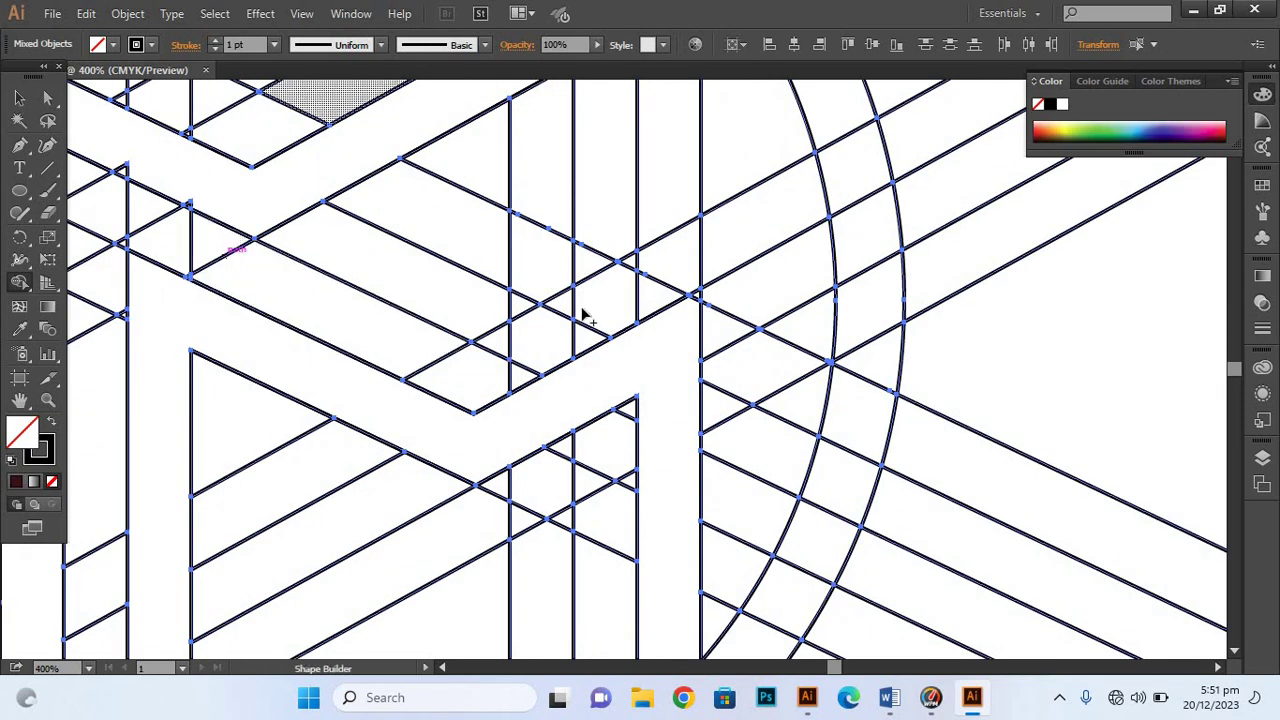
Merge the M band and top arc band into the shape, then zoom out.
{"action": "left_click", "coordinate": [693, 303]}
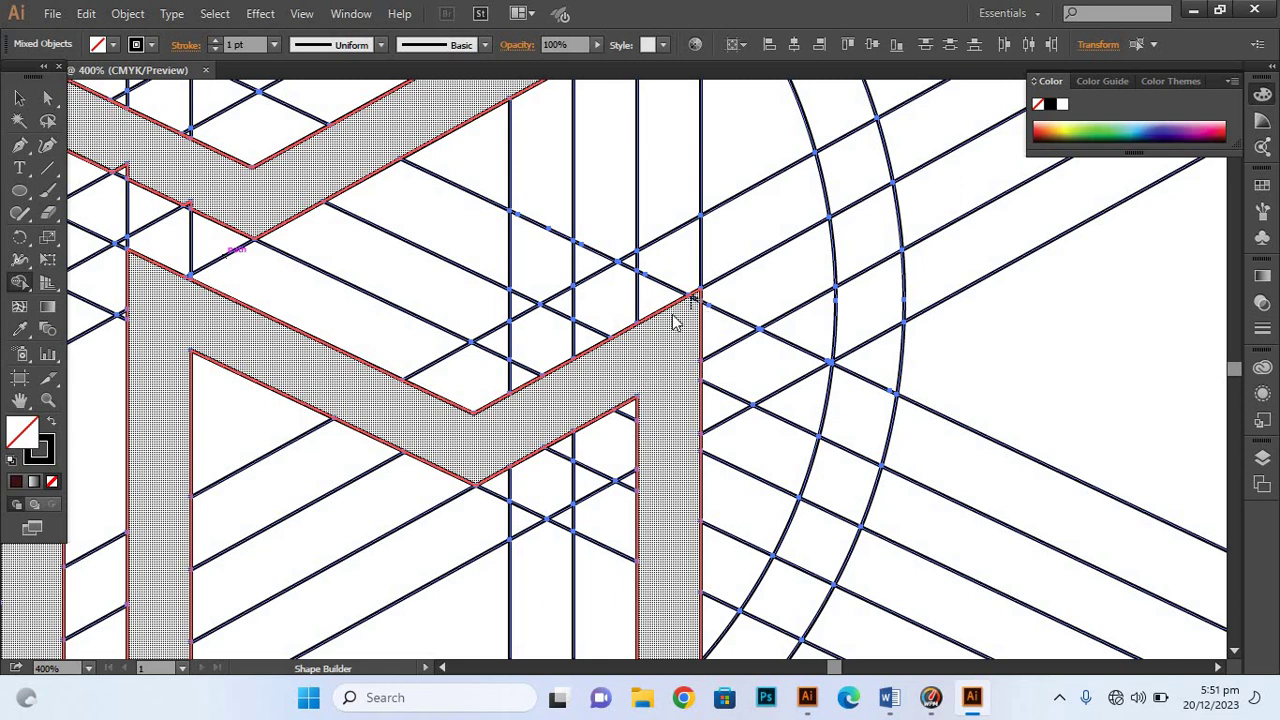
{"action": "mouse_move", "coordinate": [557, 251]}
{"action": "left_mouse_down"}
{"action": "mouse_move", "coordinate": [603, 368]}
{"action": "mouse_move", "coordinate": [588, 452]}
{"action": "mouse_move", "coordinate": [566, 471]}
{"action": "mouse_move", "coordinate": [606, 506]}
{"action": "mouse_move", "coordinate": [697, 525]}
{"action": "left_mouse_up"}
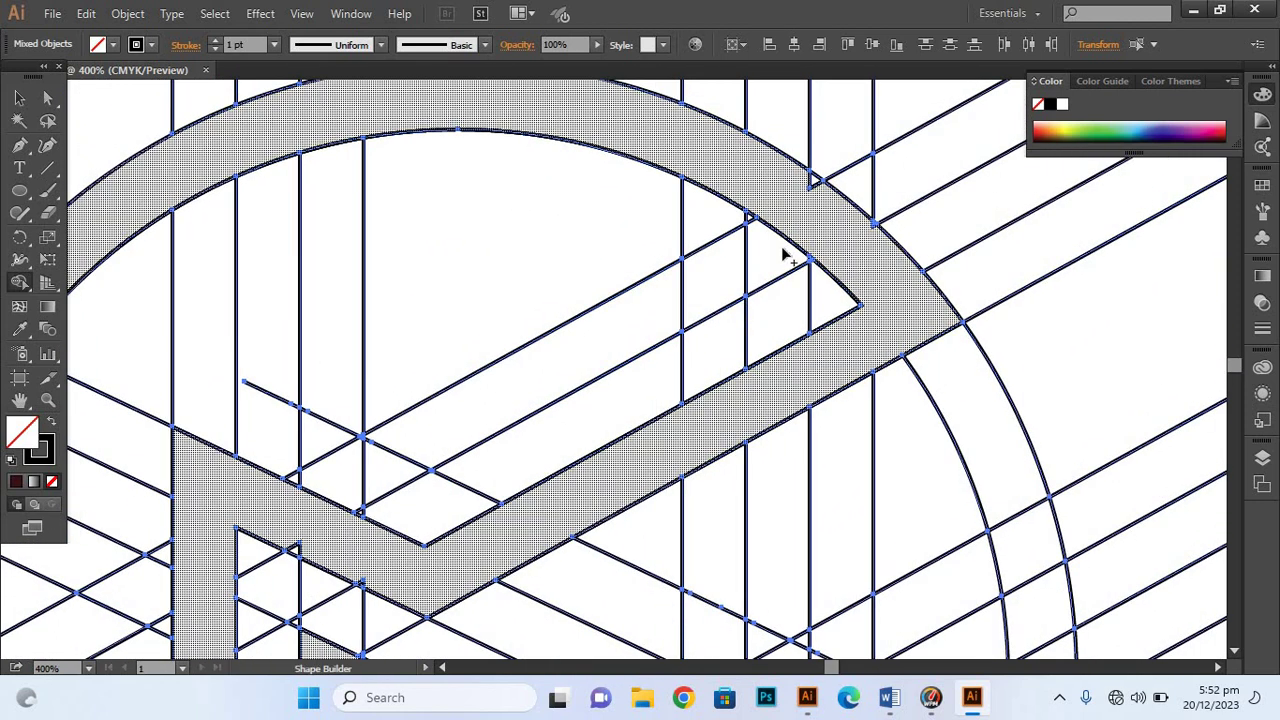
{"action": "left_click_drag", "start_coordinate": [795, 186], "coordinate": [814, 283]}
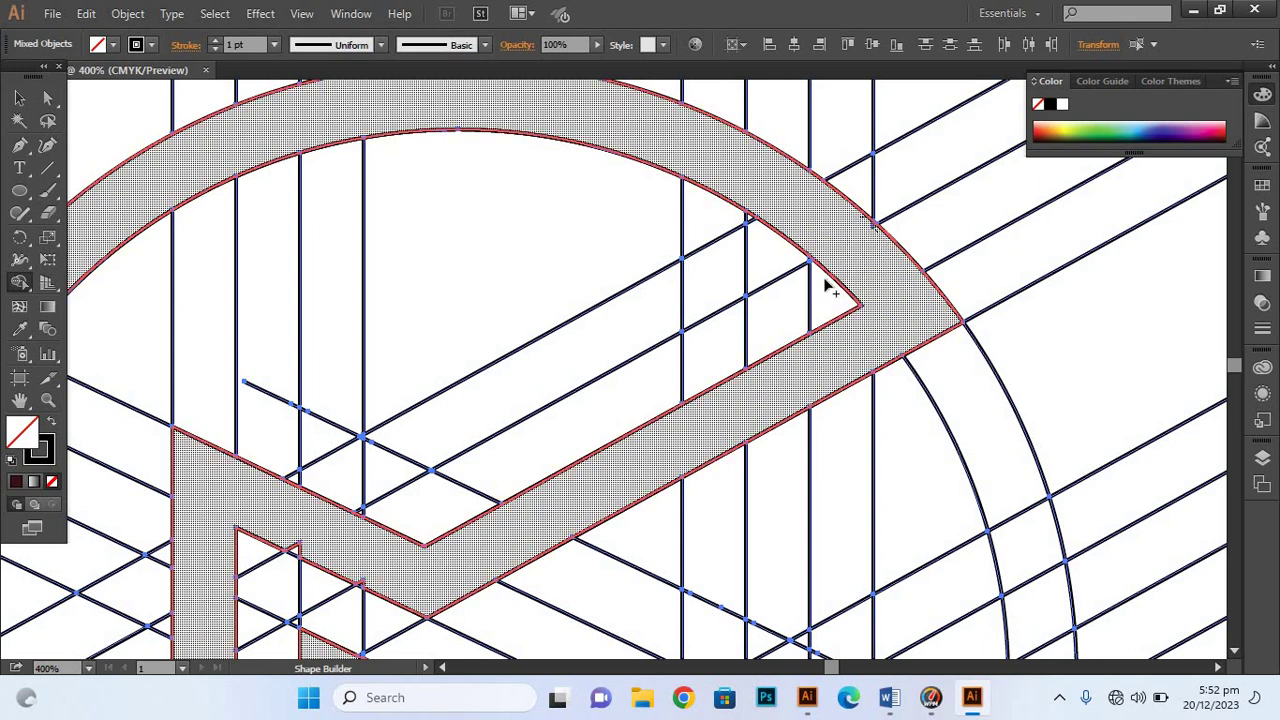
{"action": "left_click_drag", "start_coordinate": [543, 263], "coordinate": [621, 403]}
{"action": "mouse_move", "coordinate": [706, 170]}
{"action": "left_mouse_down"}
{"action": "mouse_move", "coordinate": [509, 309]}
{"action": "mouse_move", "coordinate": [509, 137]}
{"action": "mouse_move", "coordinate": [423, 194]}
{"action": "mouse_move", "coordinate": [406, 244]}
{"action": "mouse_move", "coordinate": [434, 380]}
{"action": "mouse_move", "coordinate": [460, 423]}
{"action": "mouse_move", "coordinate": [449, 374]}
{"action": "mouse_move", "coordinate": [423, 405]}
{"action": "left_mouse_up"}
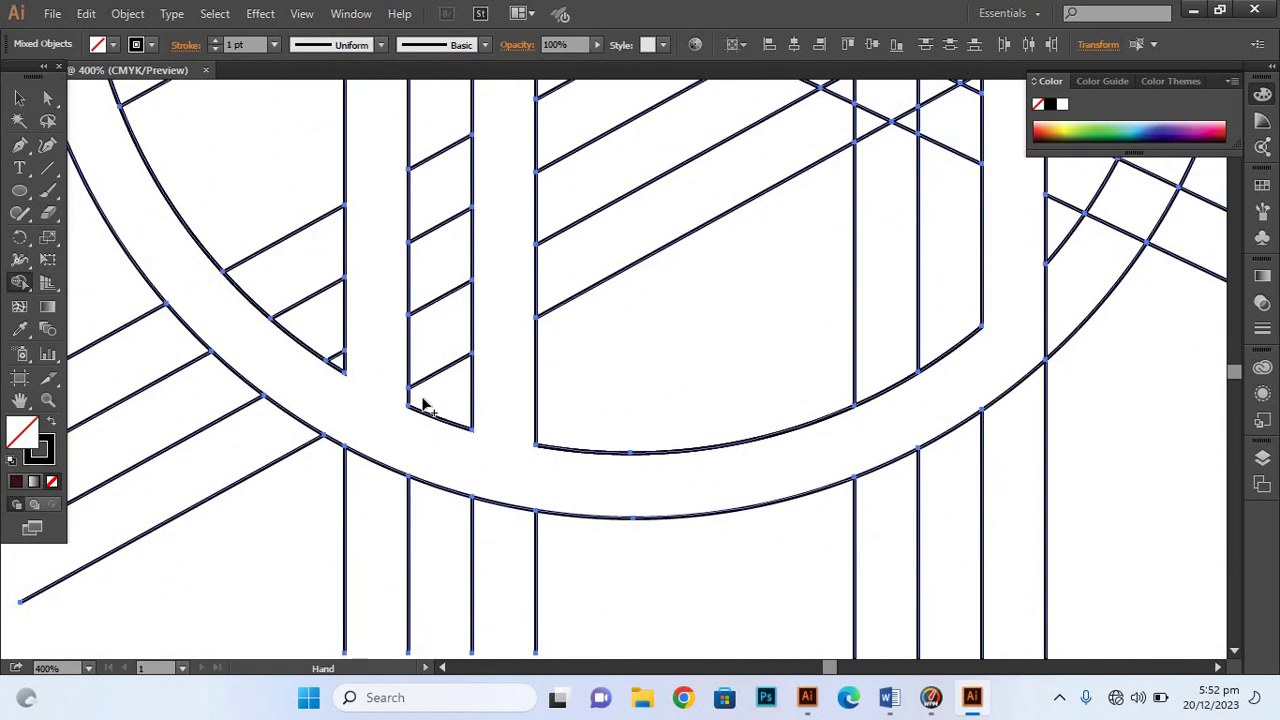
{"action": "key", "text": "v"}
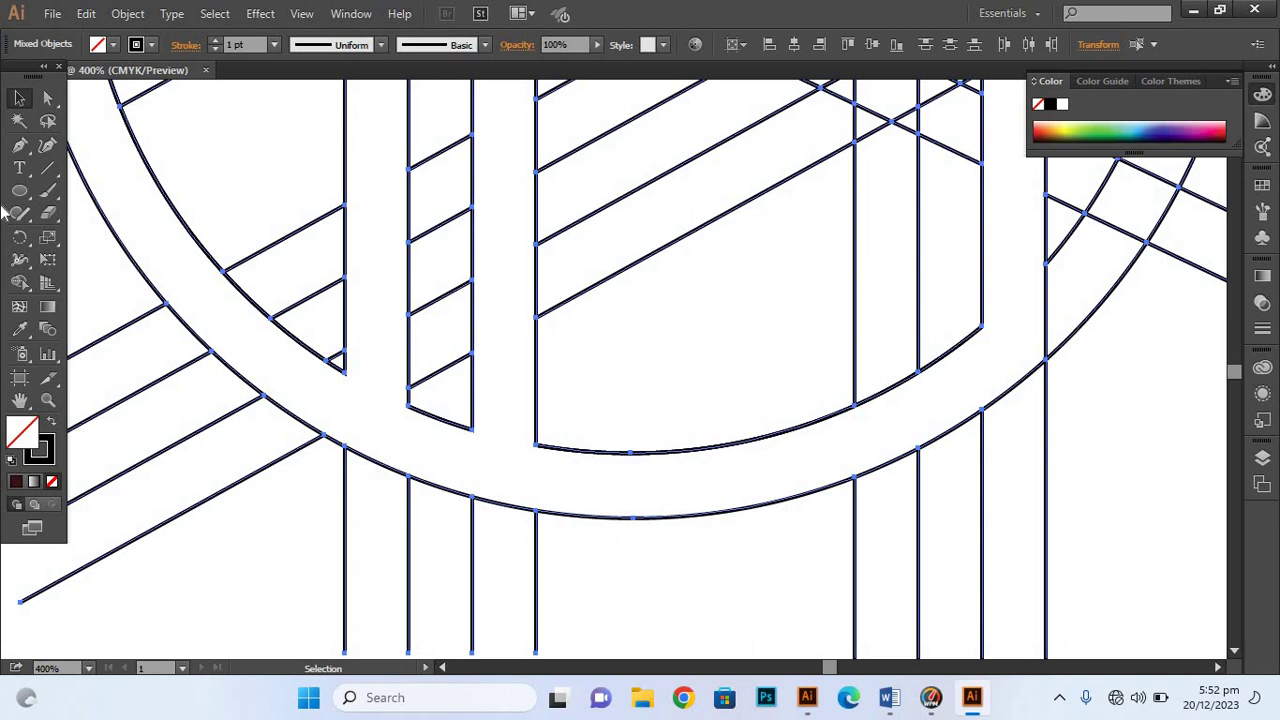
{"action": "key", "text": "ctrl+minus"}
{"action": "key", "text": "ctrl+minus"}
{"action": "key", "text": "ctrl+minus"}
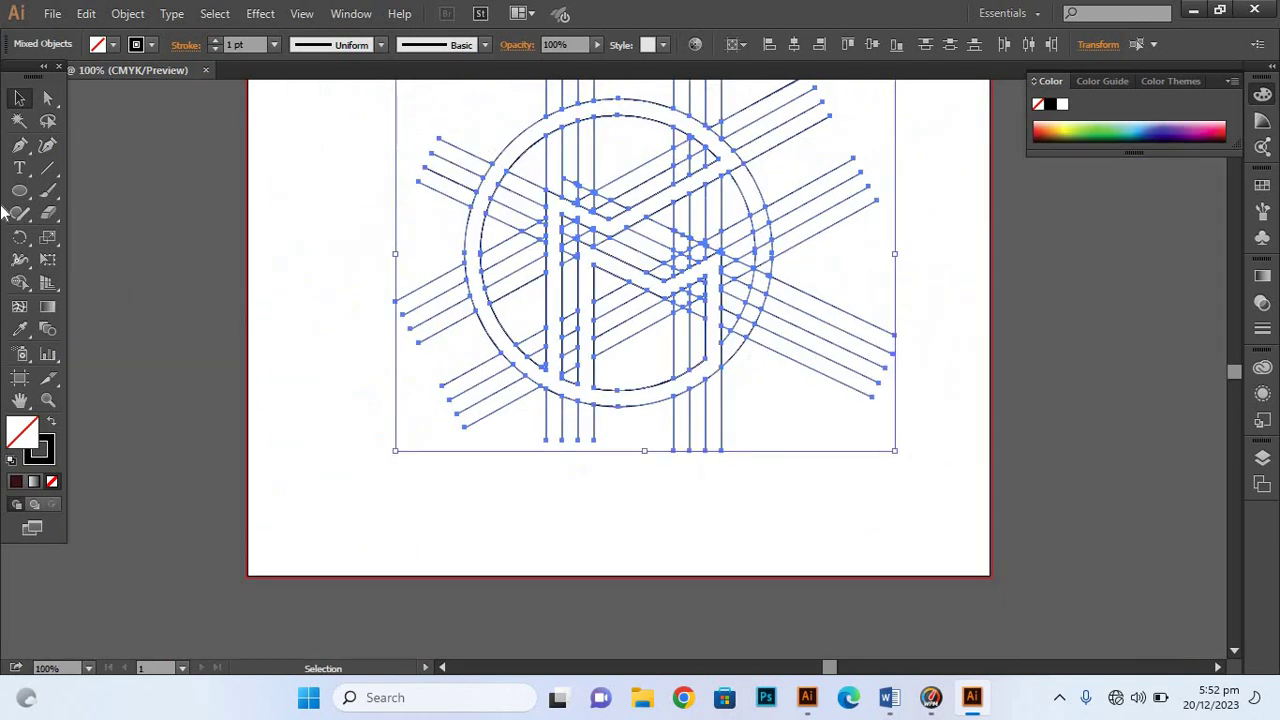
Fill the merged circle-and-M shape with dark maroon #442828 via the Color Picker.
{"action": "left_click", "coordinate": [325, 151]}
{"action": "left_click", "coordinate": [516, 143]}
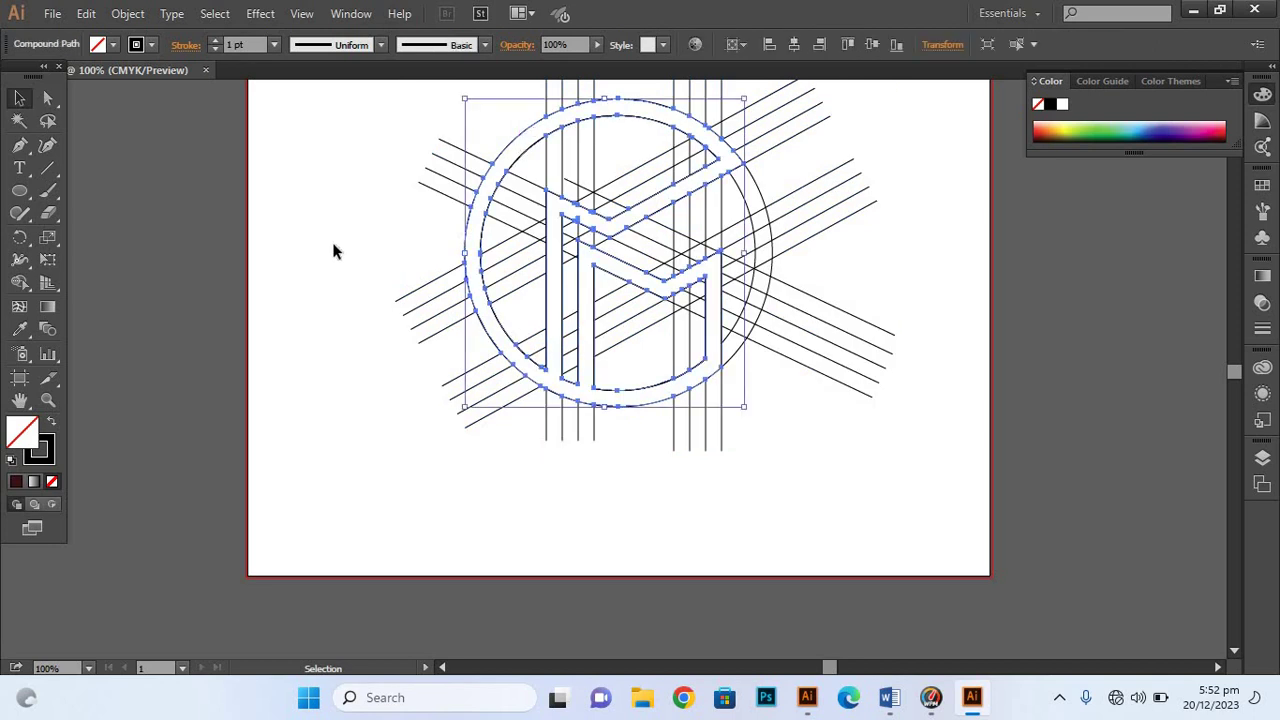
{"action": "double_click", "coordinate": [22, 432]}
{"action": "left_click", "coordinate": [843, 331]}
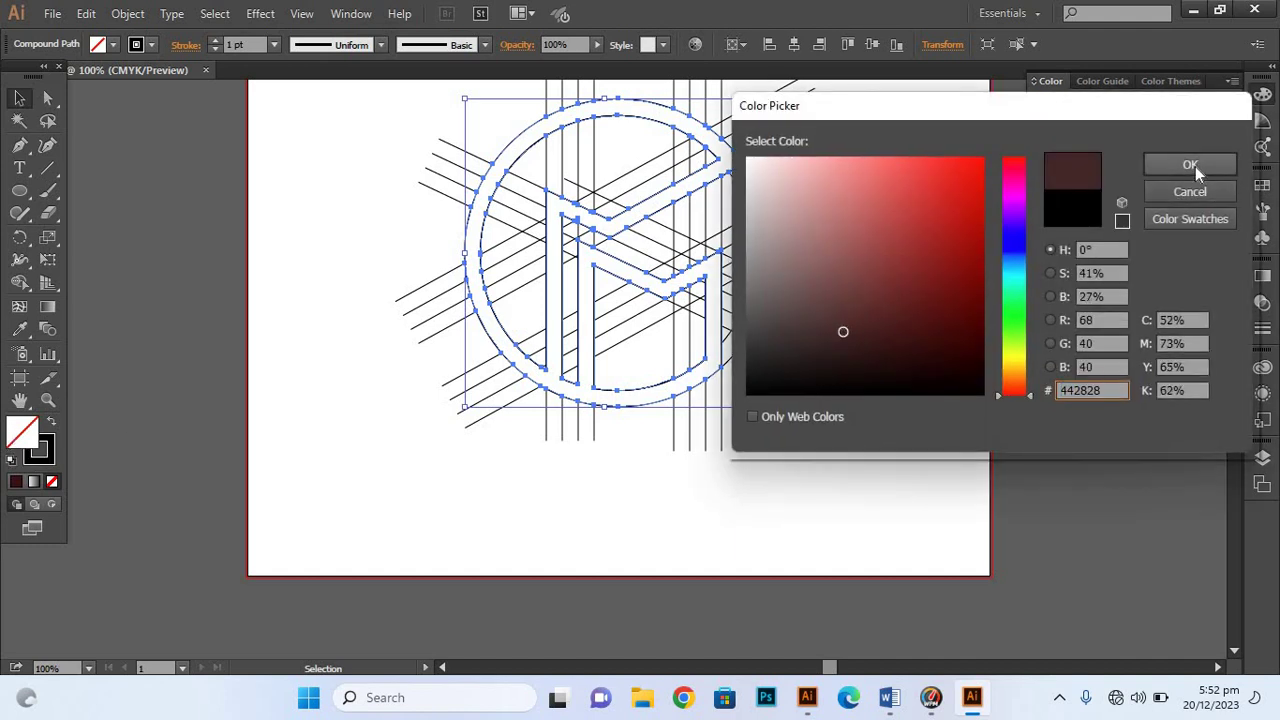
{"action": "left_click", "coordinate": [1190, 165]}
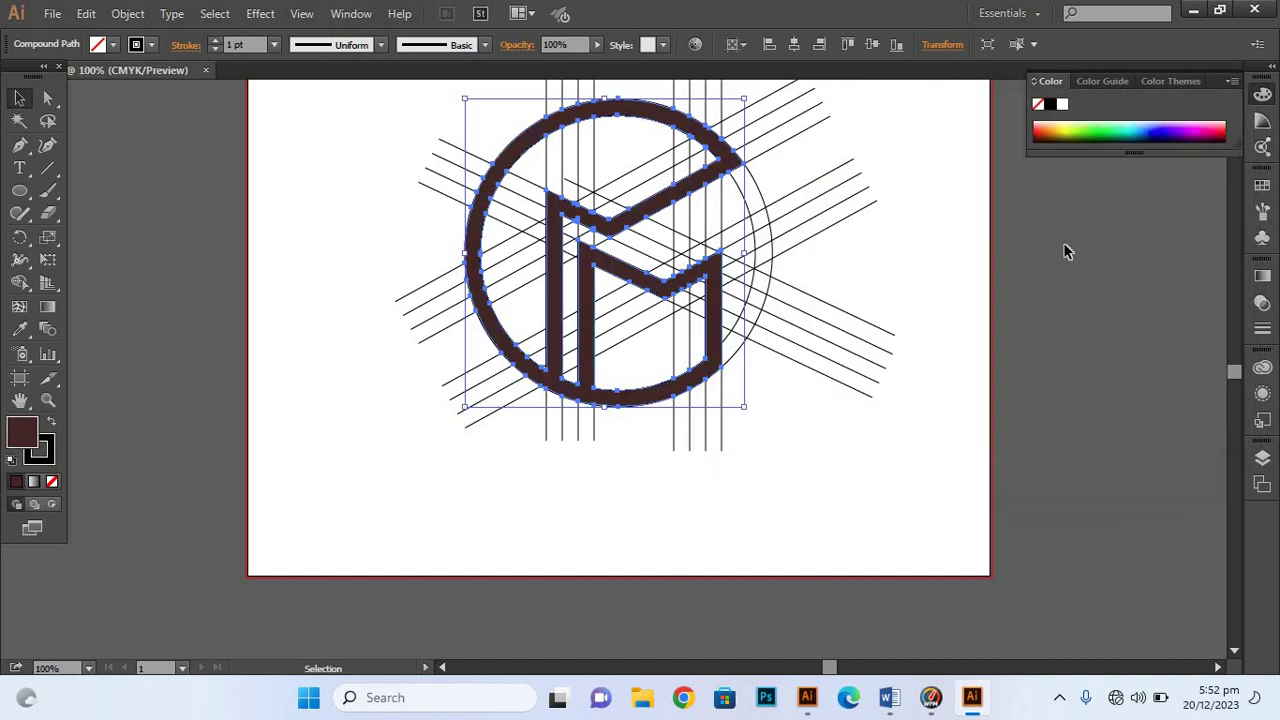
Move the maroon logo aside and delete all leftover sketch lines, including two short verticals.
{"action": "left_click", "coordinate": [950, 280]}
{"action": "left_click_drag", "start_coordinate": [594, 113], "coordinate": [591, 115]}
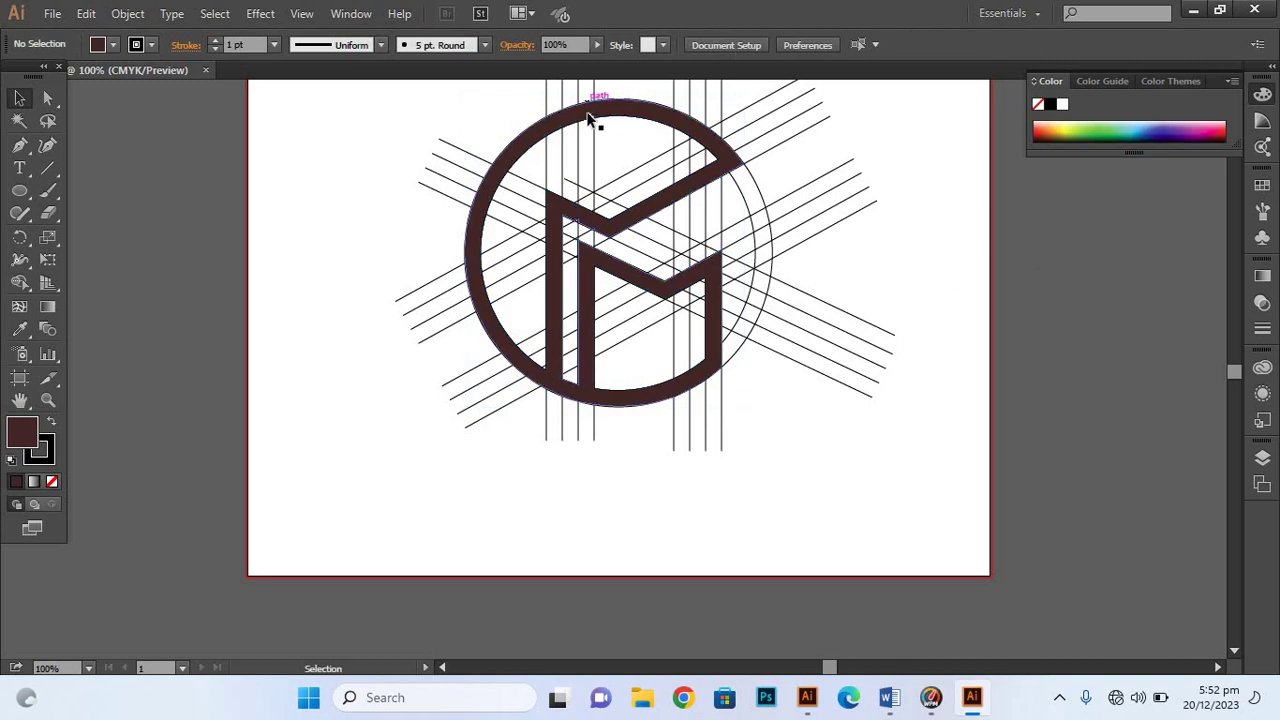
{"action": "left_click_drag", "start_coordinate": [312, 125], "coordinate": [278, 148]}
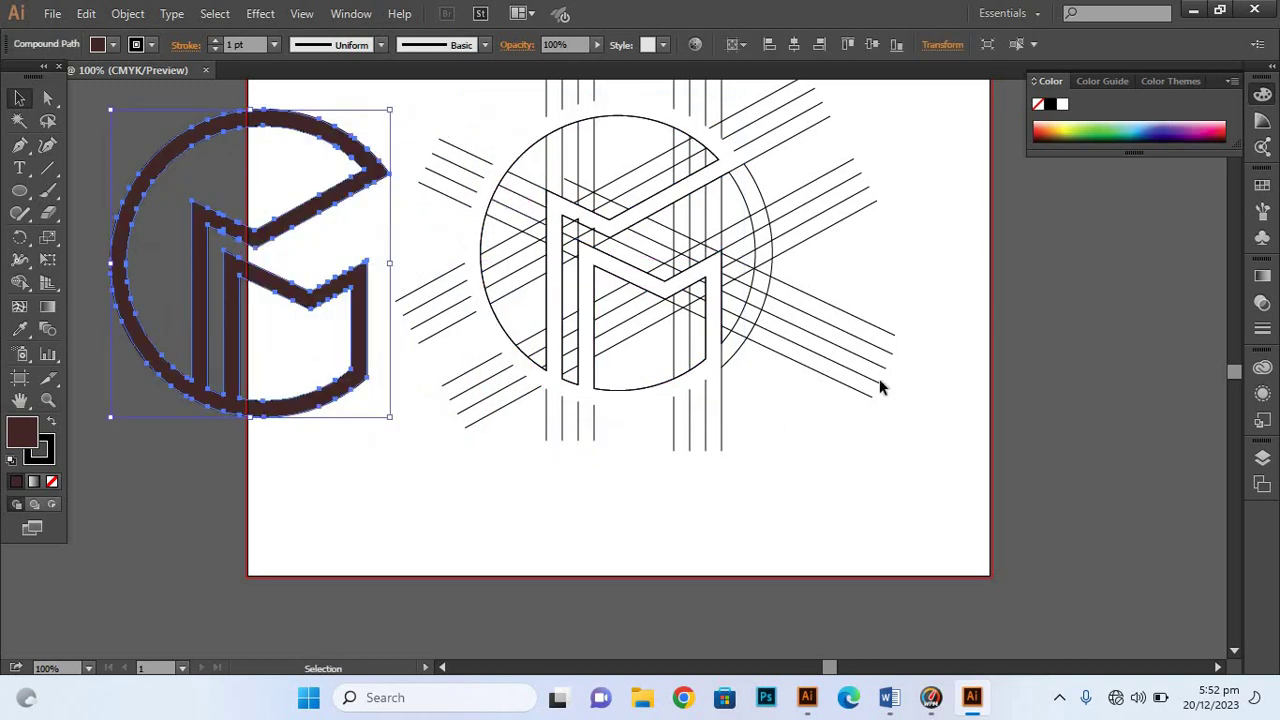
{"action": "left_click", "coordinate": [879, 387]}
{"action": "left_click_drag", "start_coordinate": [926, 108], "coordinate": [437, 463]}
{"action": "key", "text": "Delete"}
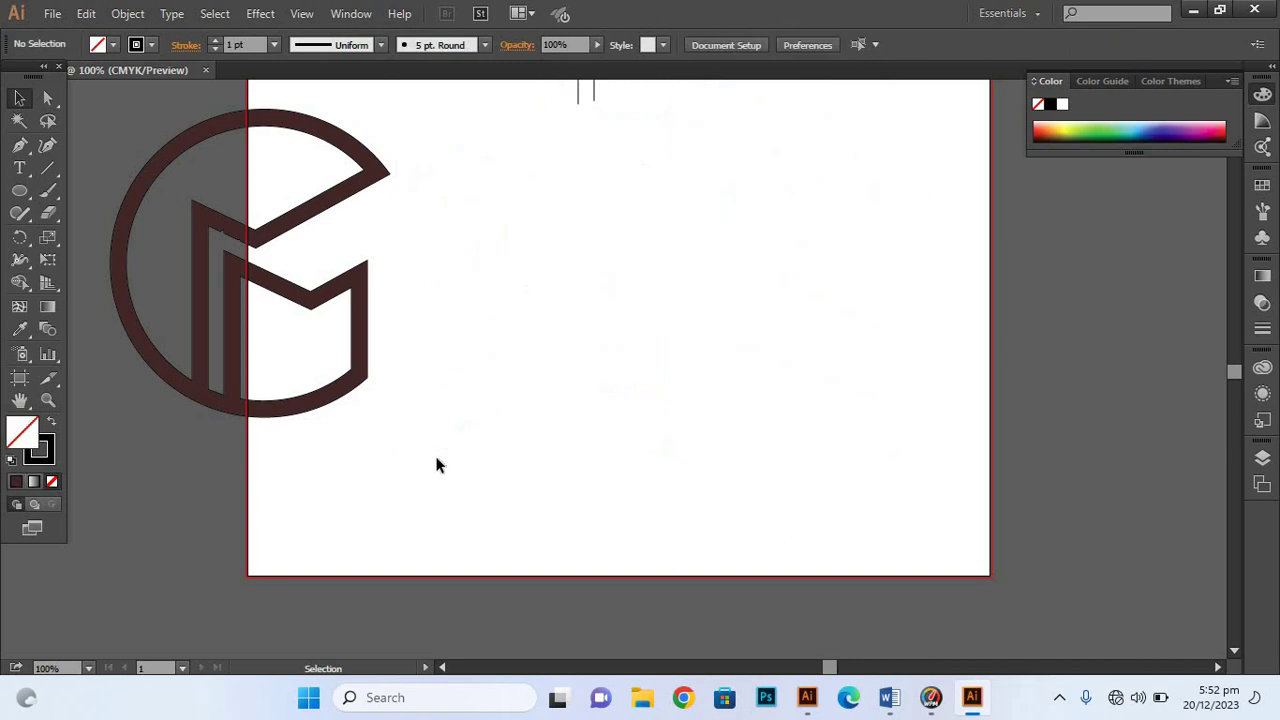
{"action": "scroll", "coordinate": [755, 327], "scroll_direction": "up", "scroll_amount": 2}
{"action": "left_click_drag", "start_coordinate": [520, 160], "coordinate": [706, 232]}
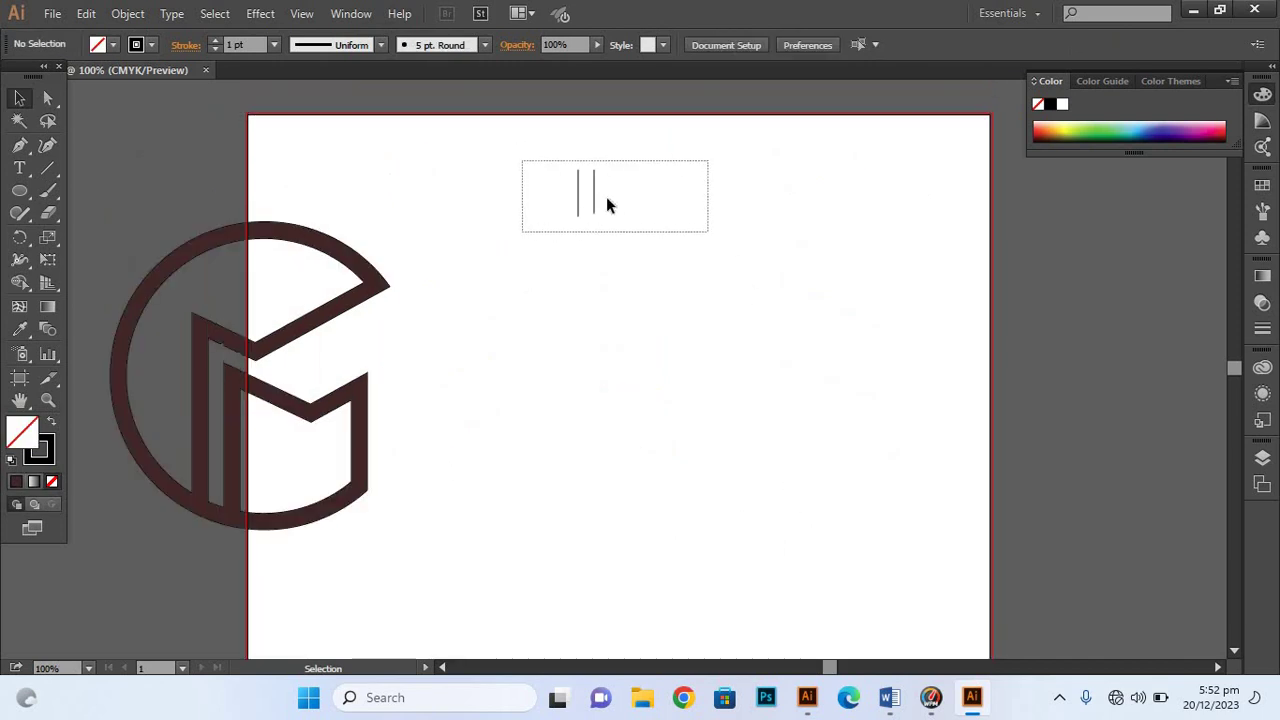
{"action": "key", "text": "Delete"}
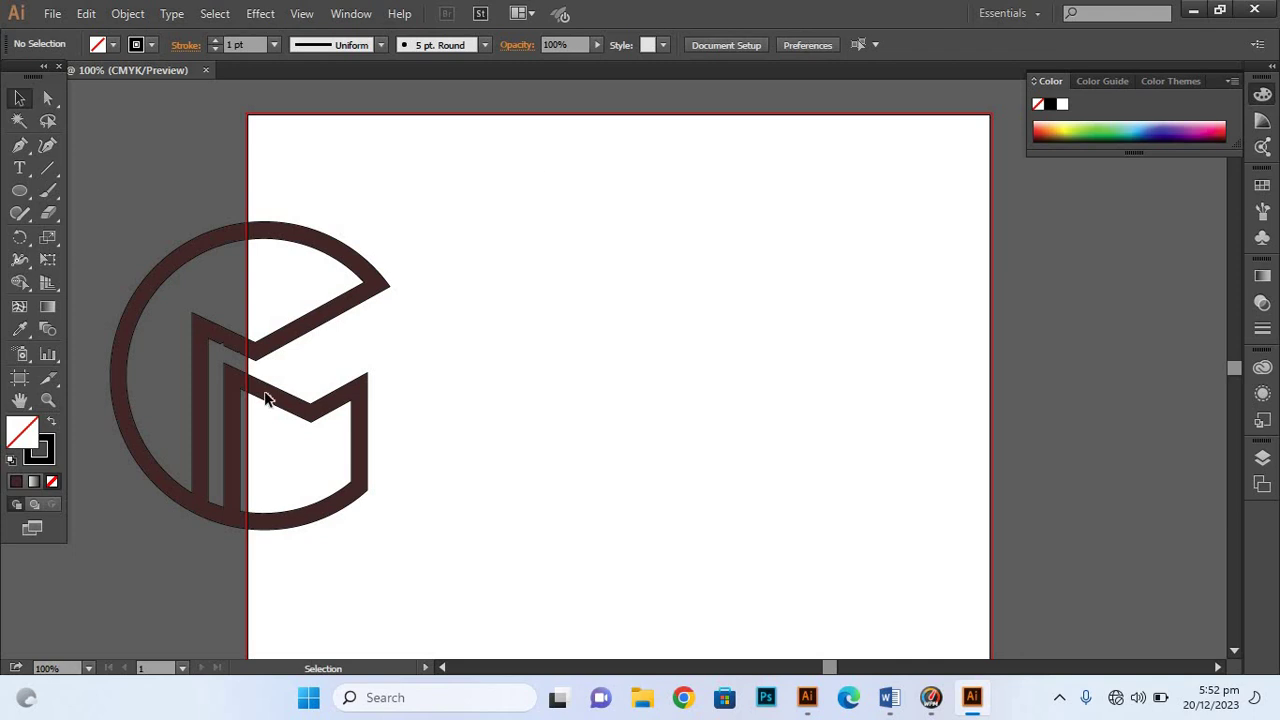
Move the maroon logo to the artboard centre, deselect it and zoom in to inspect.
{"action": "left_click_drag", "start_coordinate": [530, 166], "coordinate": [255, 560]}
{"action": "left_click_drag", "start_coordinate": [322, 243], "coordinate": [678, 243]}
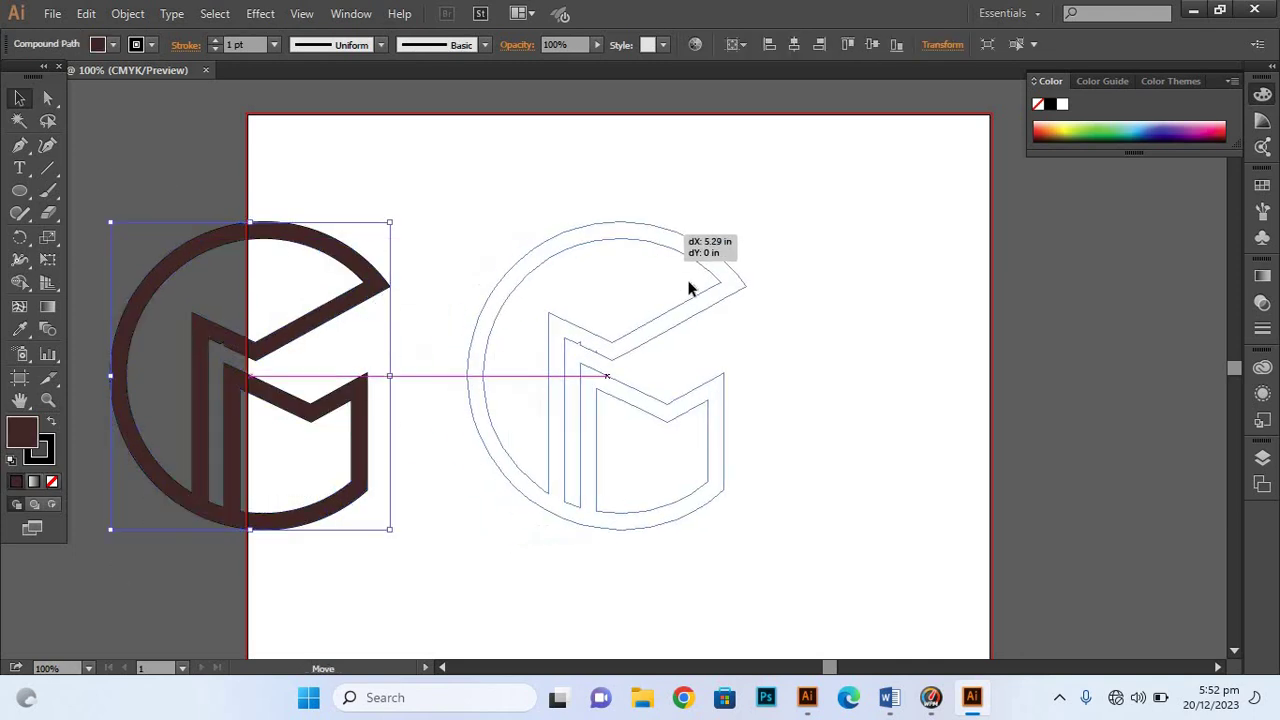
{"action": "left_click", "coordinate": [848, 343]}
{"action": "key", "text": "a"}
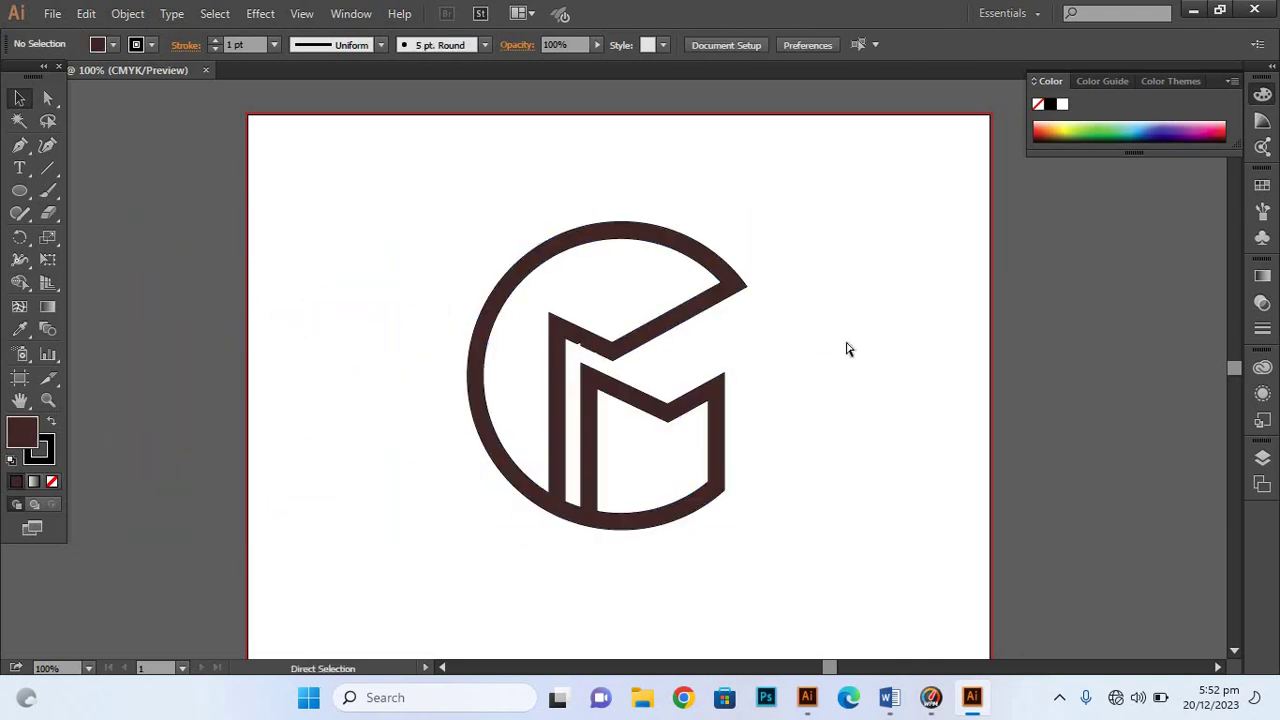
{"action": "key", "text": "ctrl+plus"}
{"action": "key", "text": "ctrl+plus"}
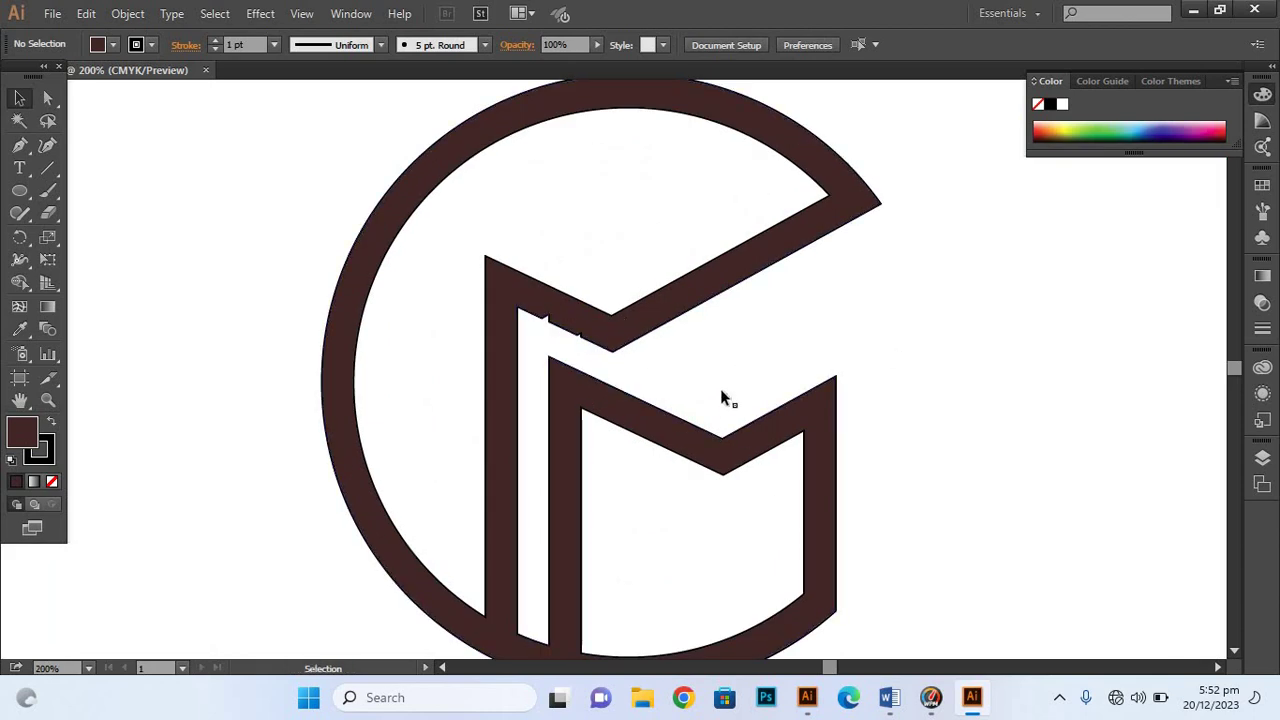
{"action": "key", "text": "ctrl+minus"}
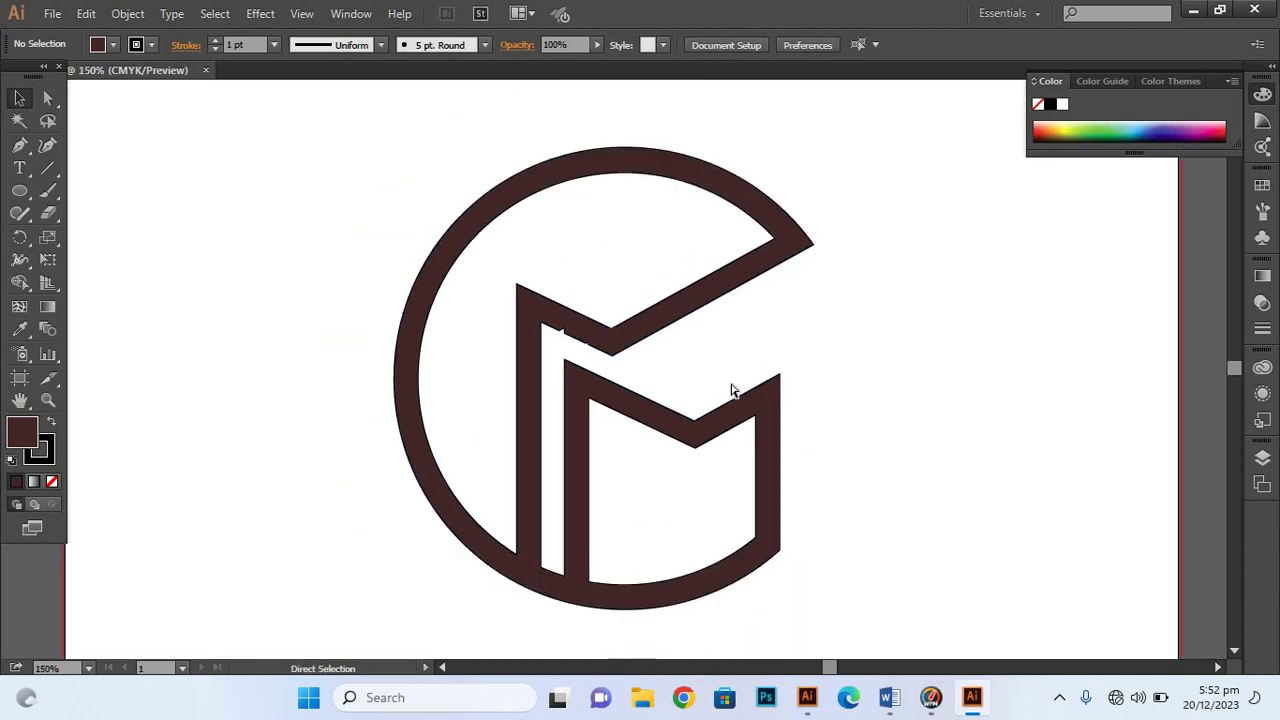
{"action": "key", "text": "ctrl+minus"}
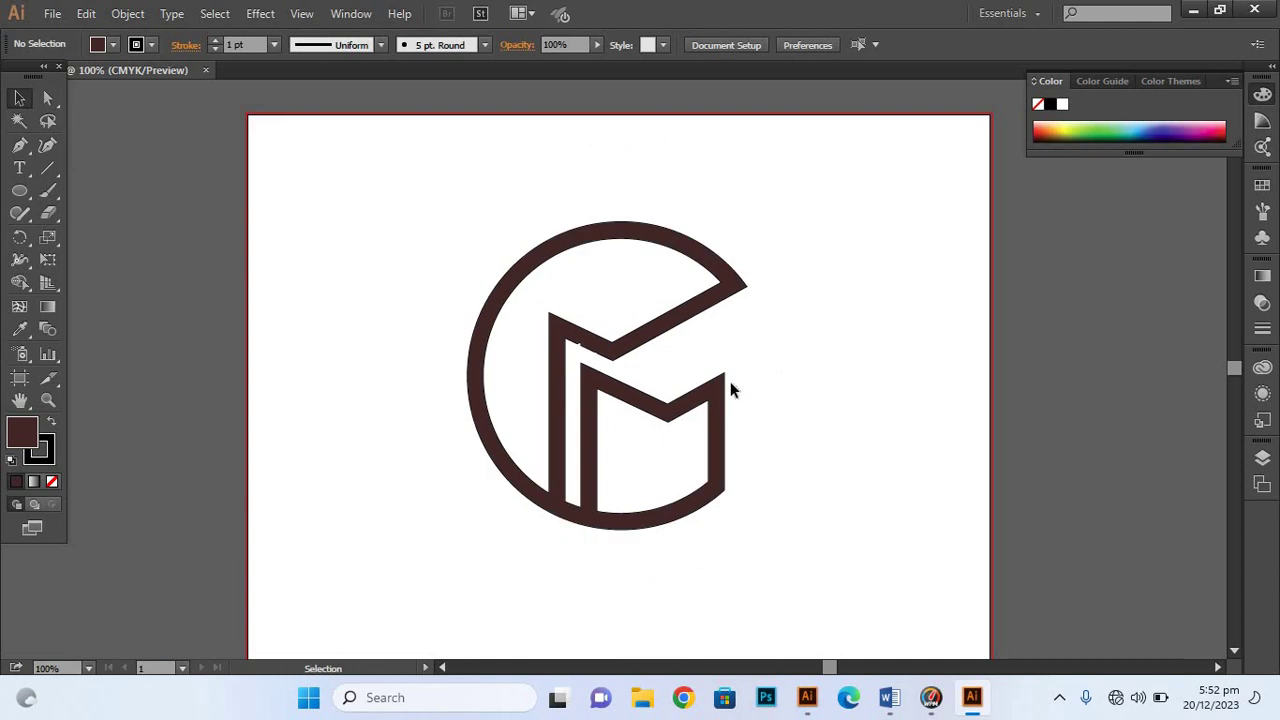